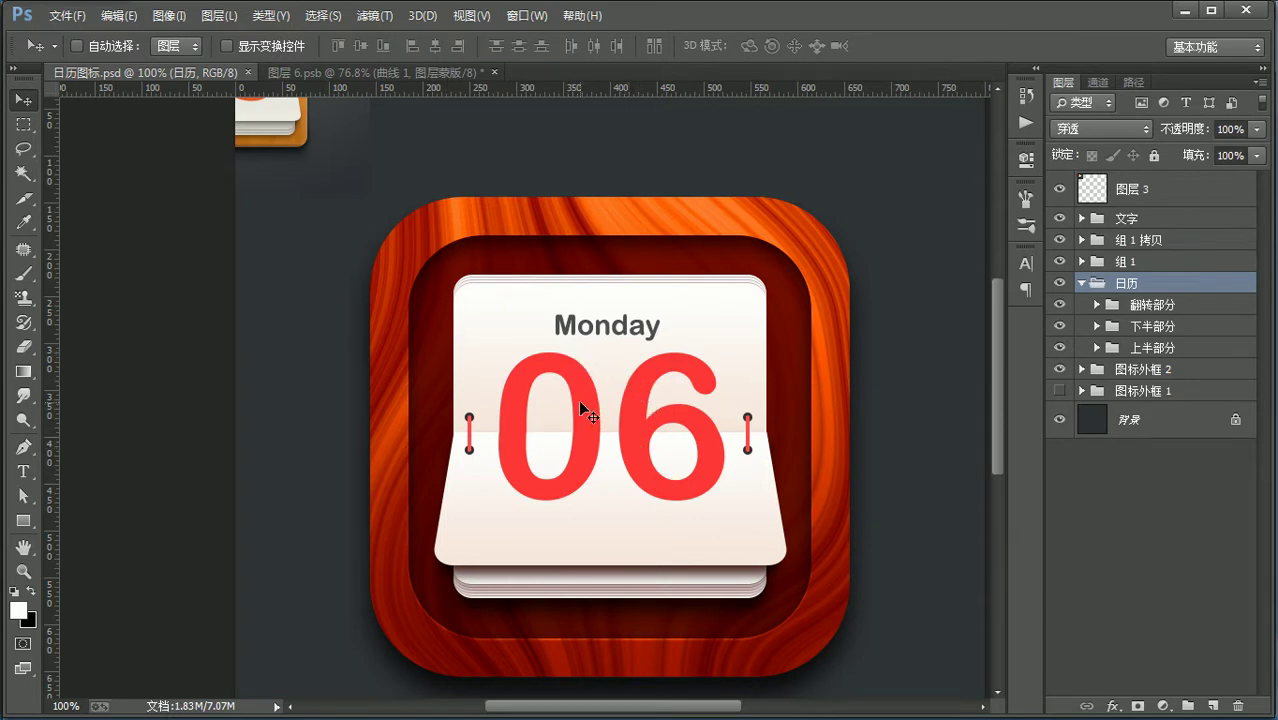
Step: Toggle the visibility of the number's lower-half layer 06 拷贝 to examine which part of the digits it covers
left_click(589, 467, "ctrl")
left_click(1059, 284)
left_click(1059, 284)
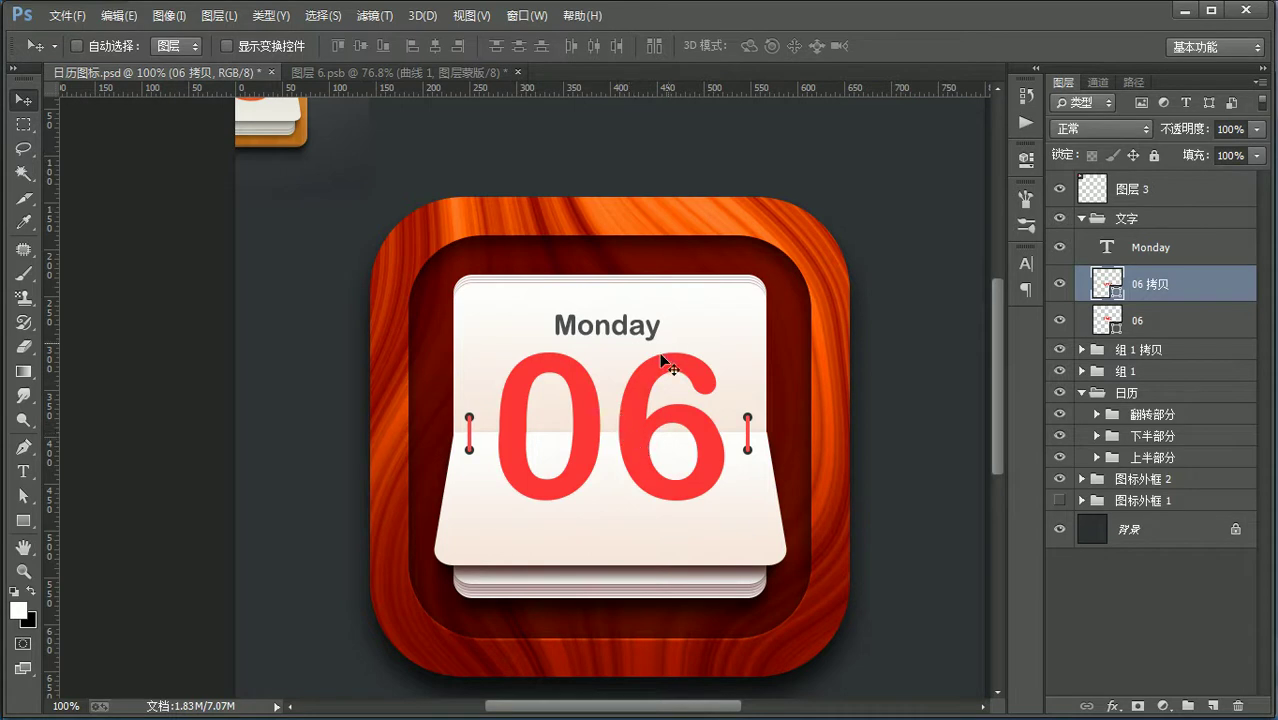
key("ctrl+t")
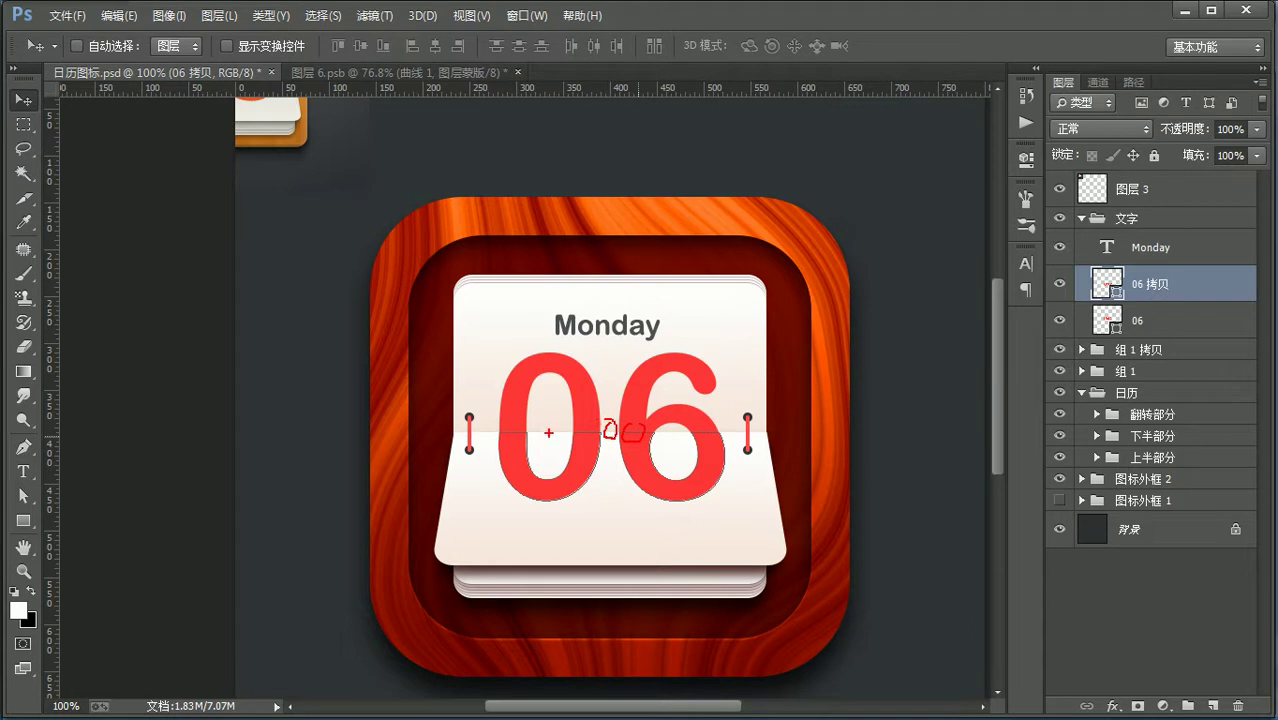
key("Escape")
left_click(1170, 322)
Step: Give the lower-half layer 06 拷贝 a linear gradient fill and set its bottom colour stop to e81f53
left_click(1097, 287)
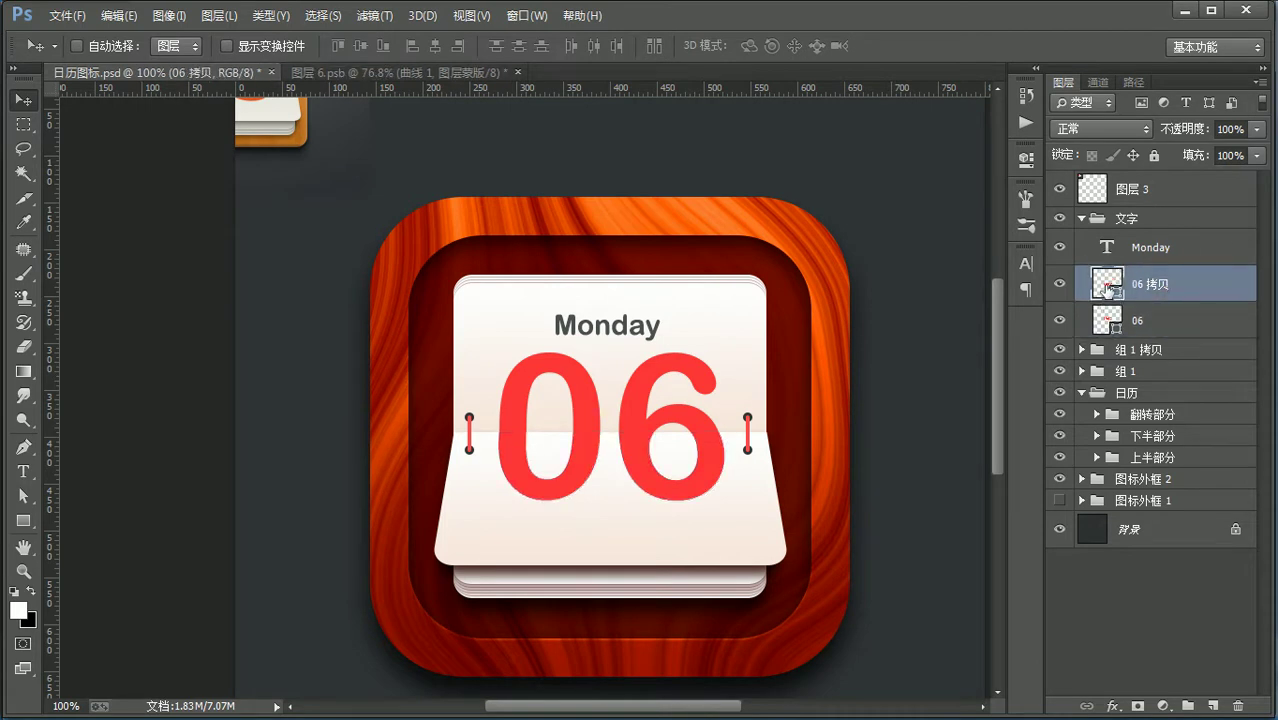
key("u")
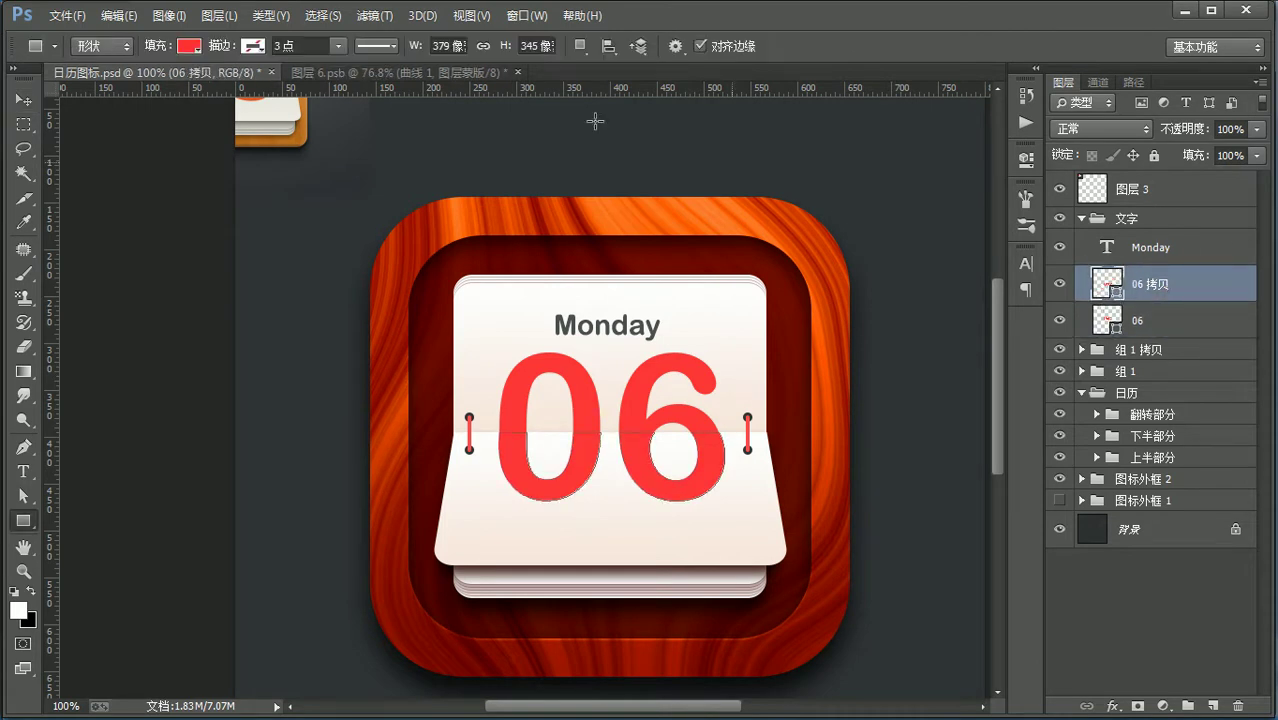
left_click(187, 47)
left_click(182, 84)
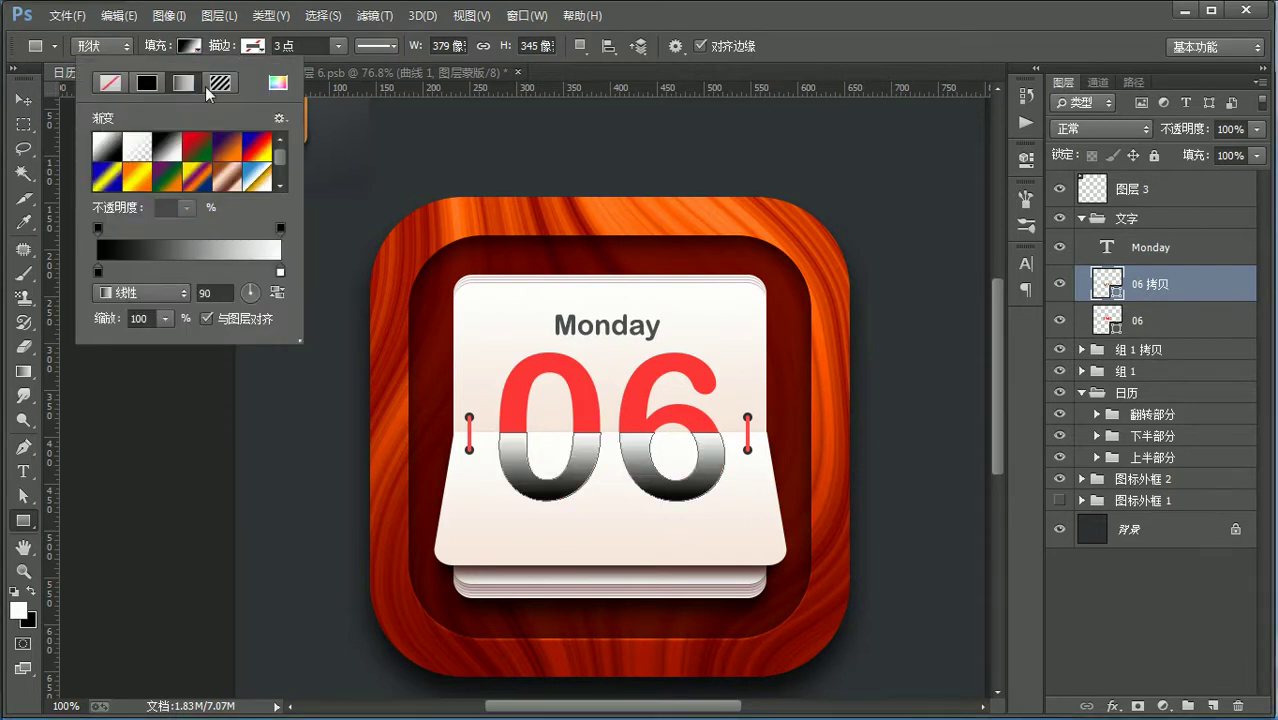
double_click(96, 272)
left_click(685, 380)
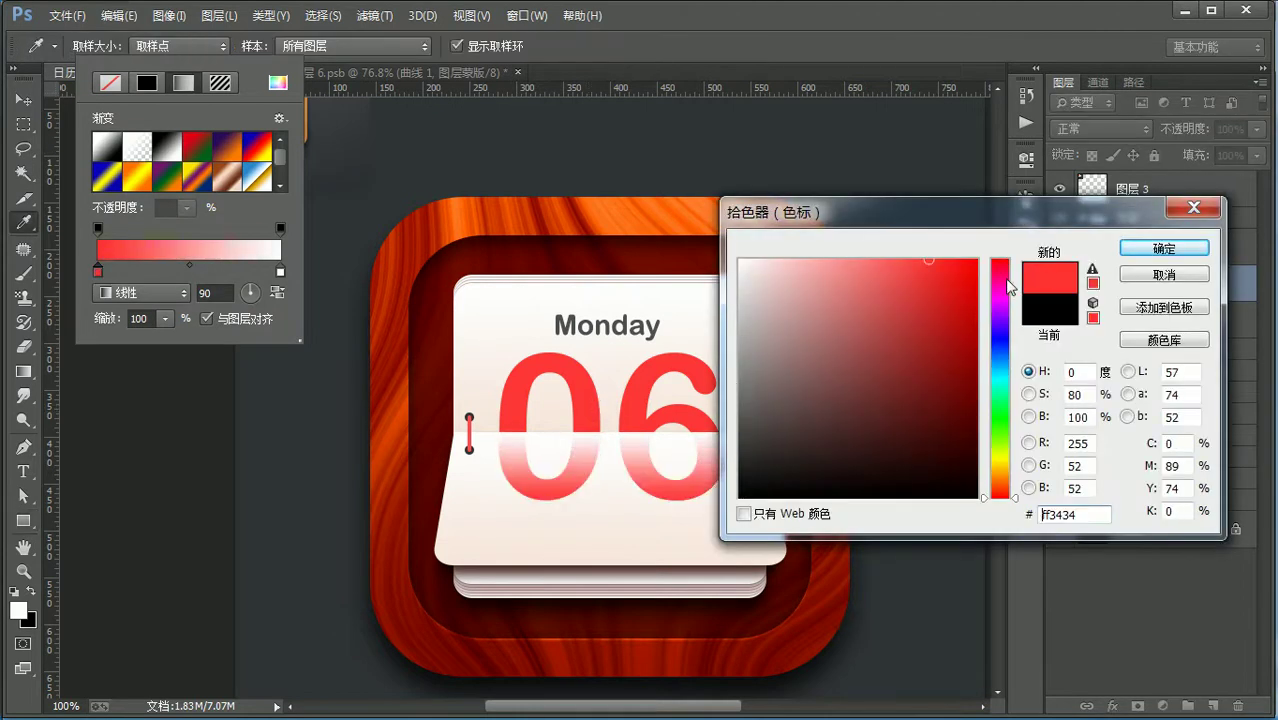
left_click(1001, 271)
left_click(953, 280)
left_click(944, 281)
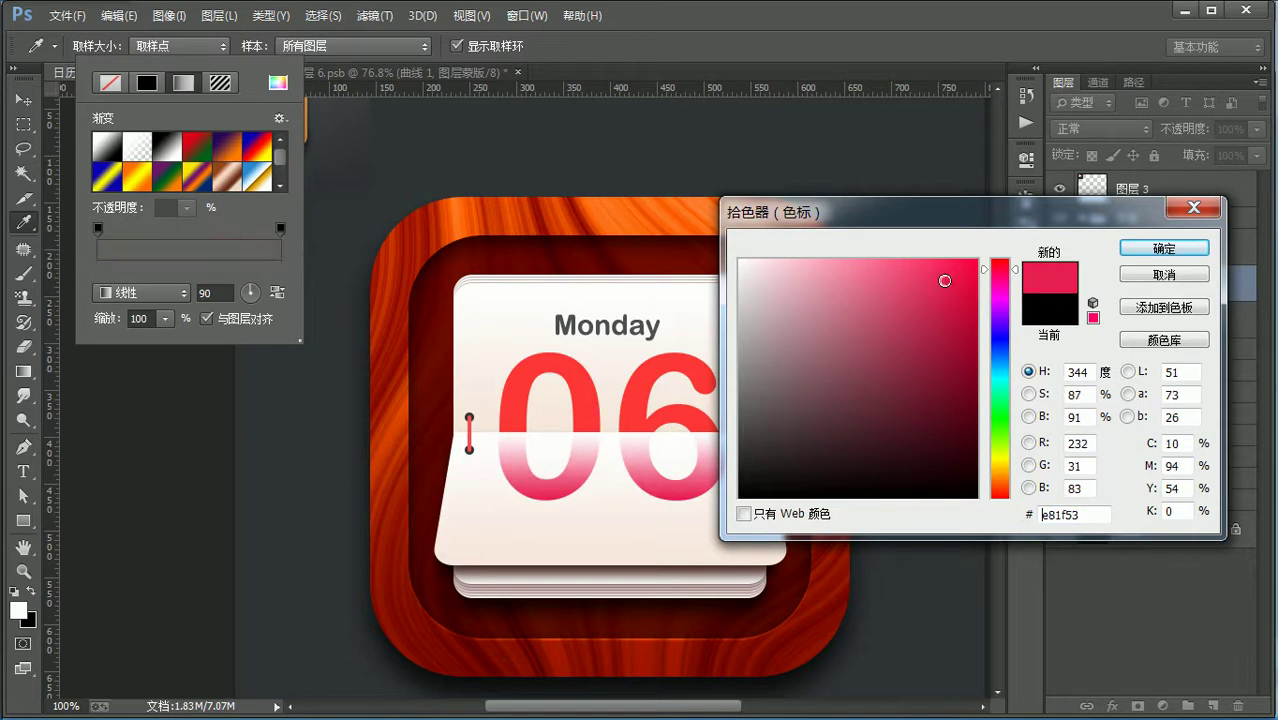
key("Return")
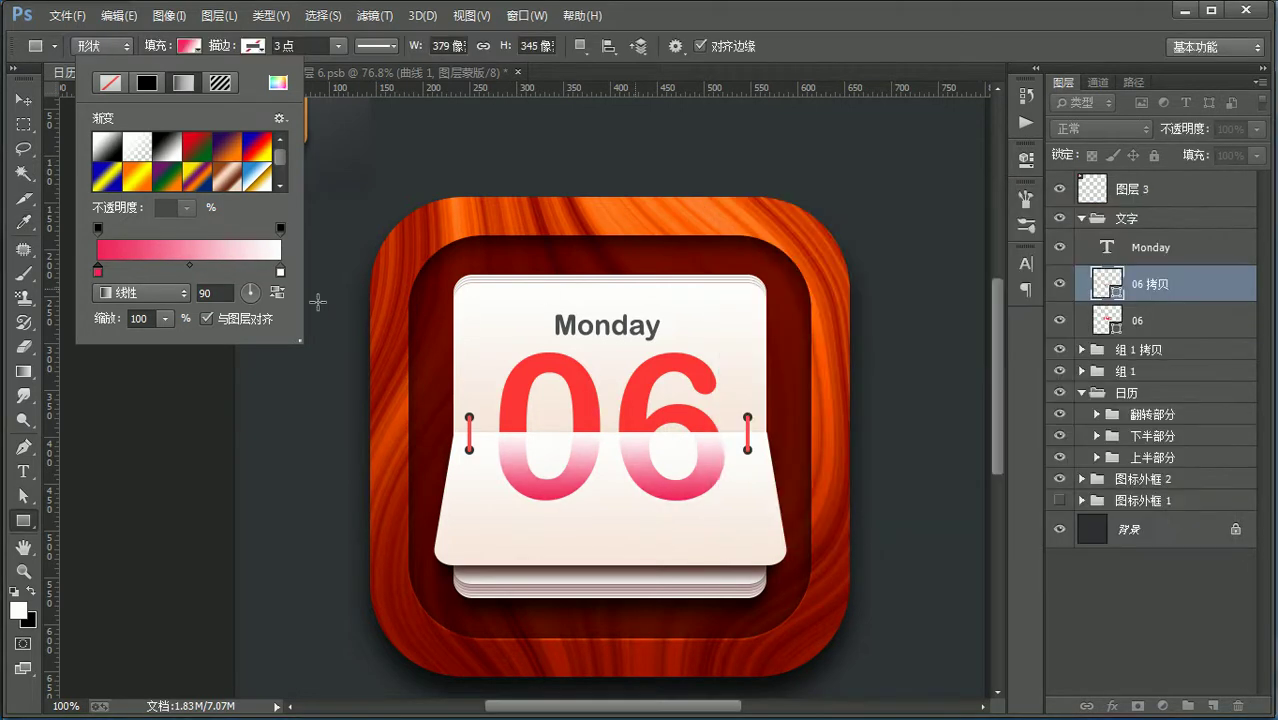
Step: Set the top colour stop of the lower half's gradient to the digits' sampled red, then shift it to a slightly more saturated red
double_click(280, 270)
left_click(645, 403)
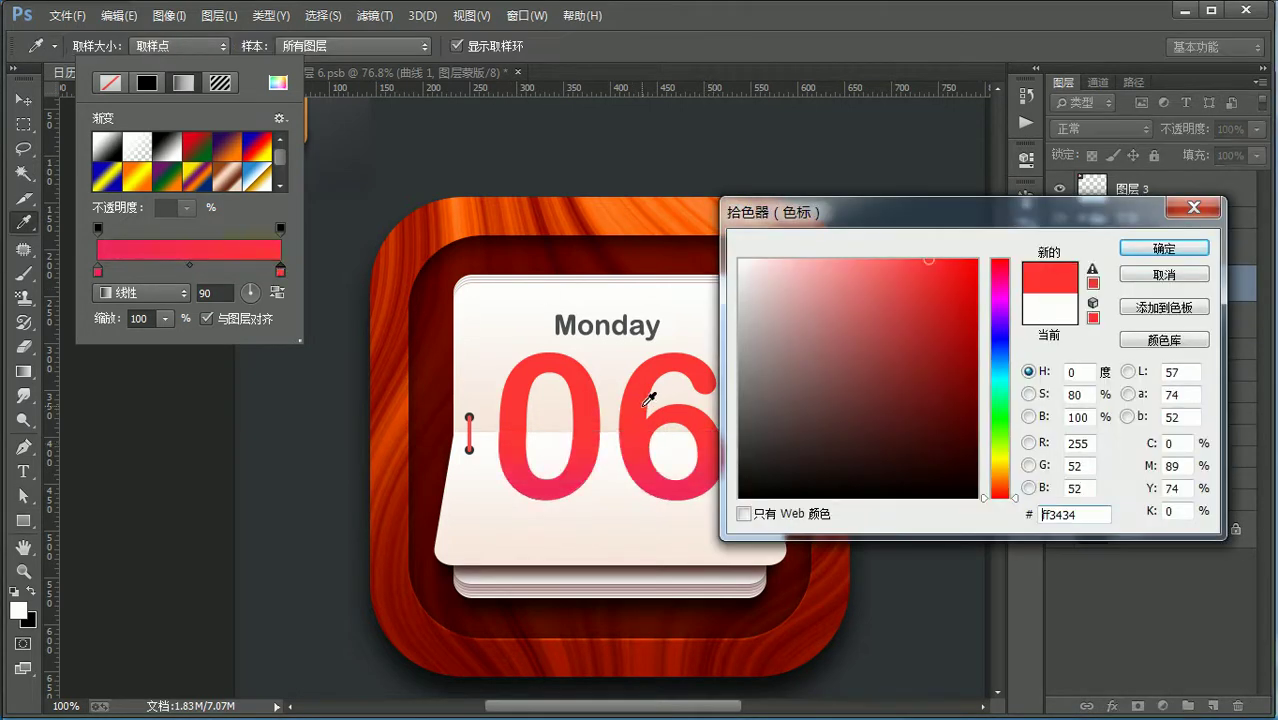
key("Return")
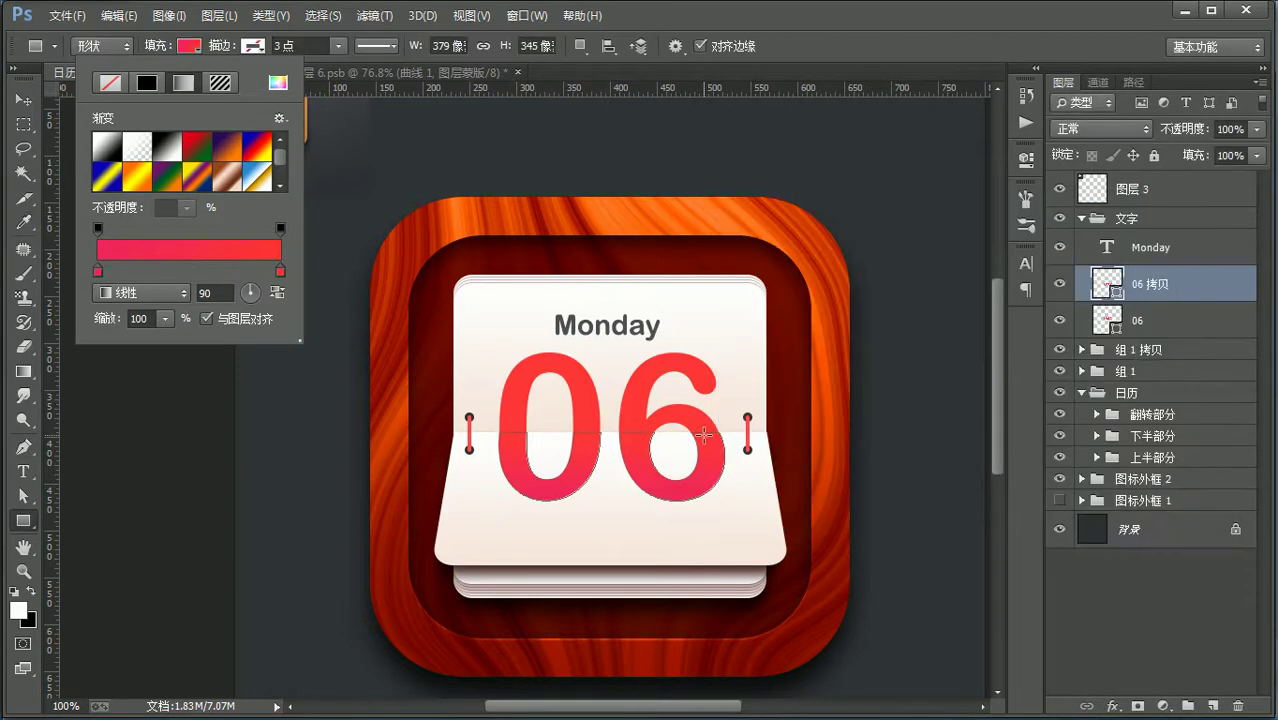
double_click(280, 270)
left_click_drag(950, 323, 934, 258)
key("Return")
key("Return")
Step: Give the upper-half layer 06 a linear gradient fill with its bottom colour stop sampled from the digits as ff2a2b
left_click(1153, 323)
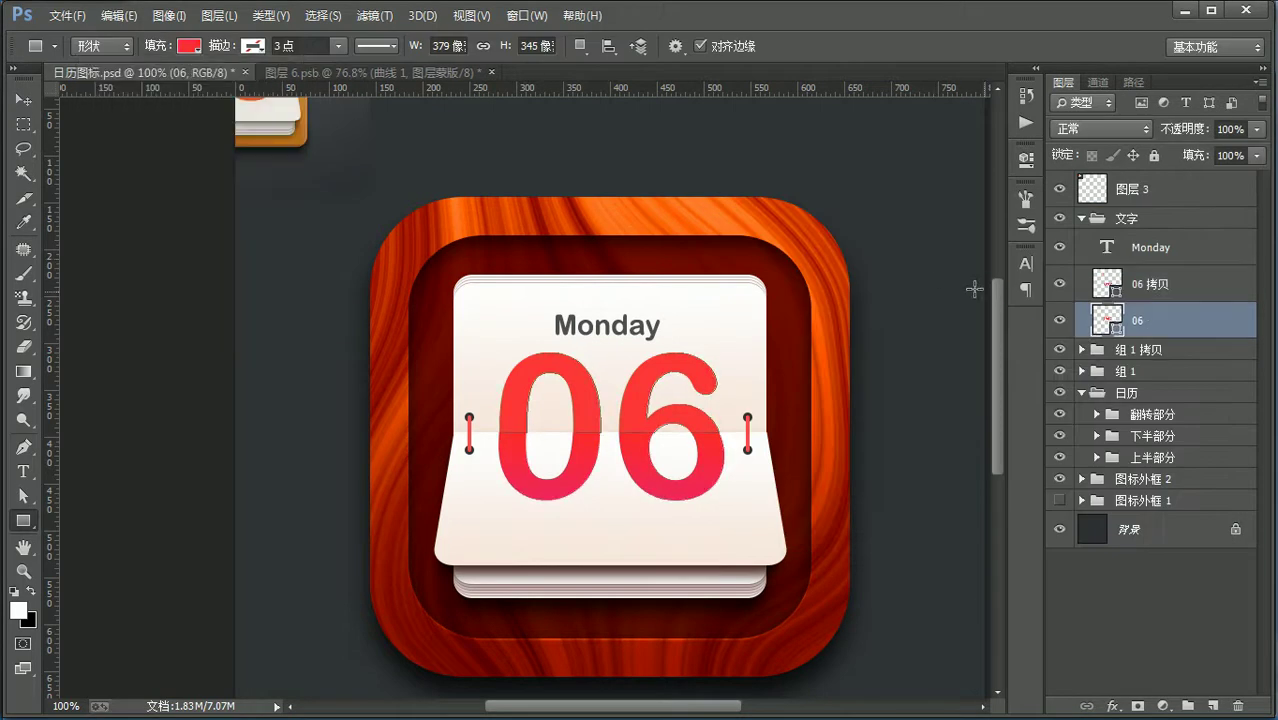
left_click(191, 45)
left_click(183, 84)
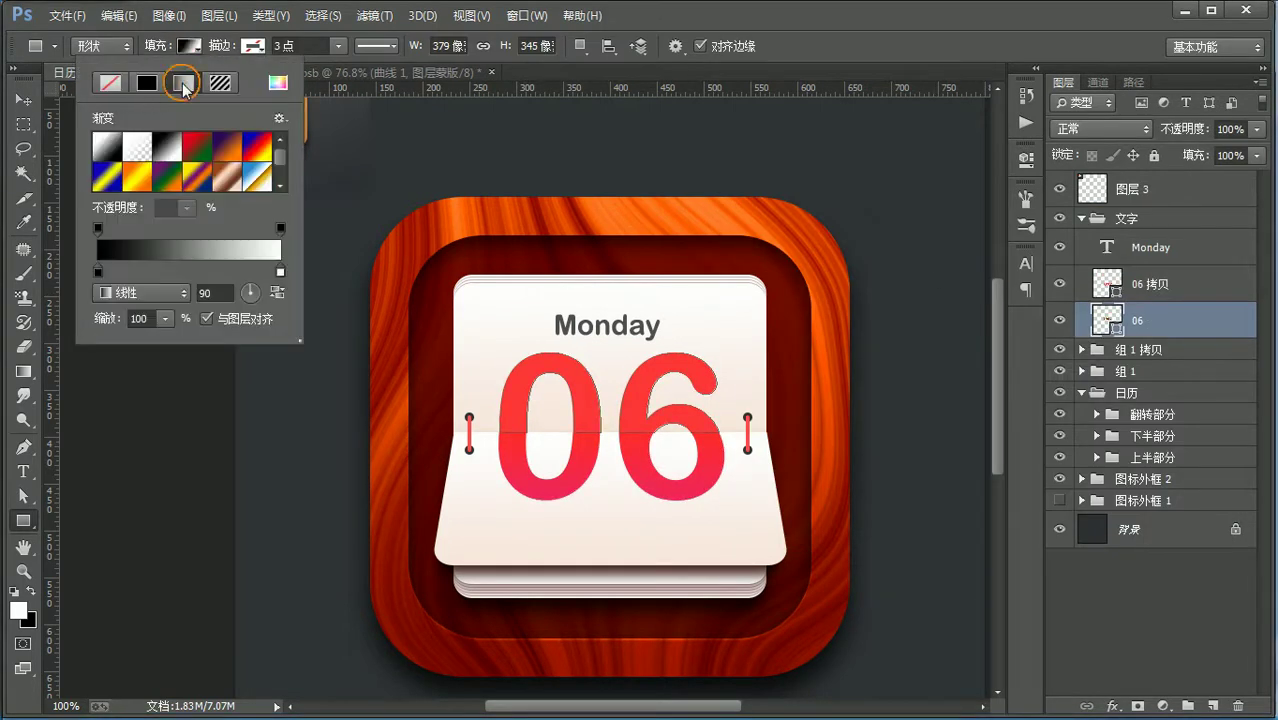
double_click(97, 270)
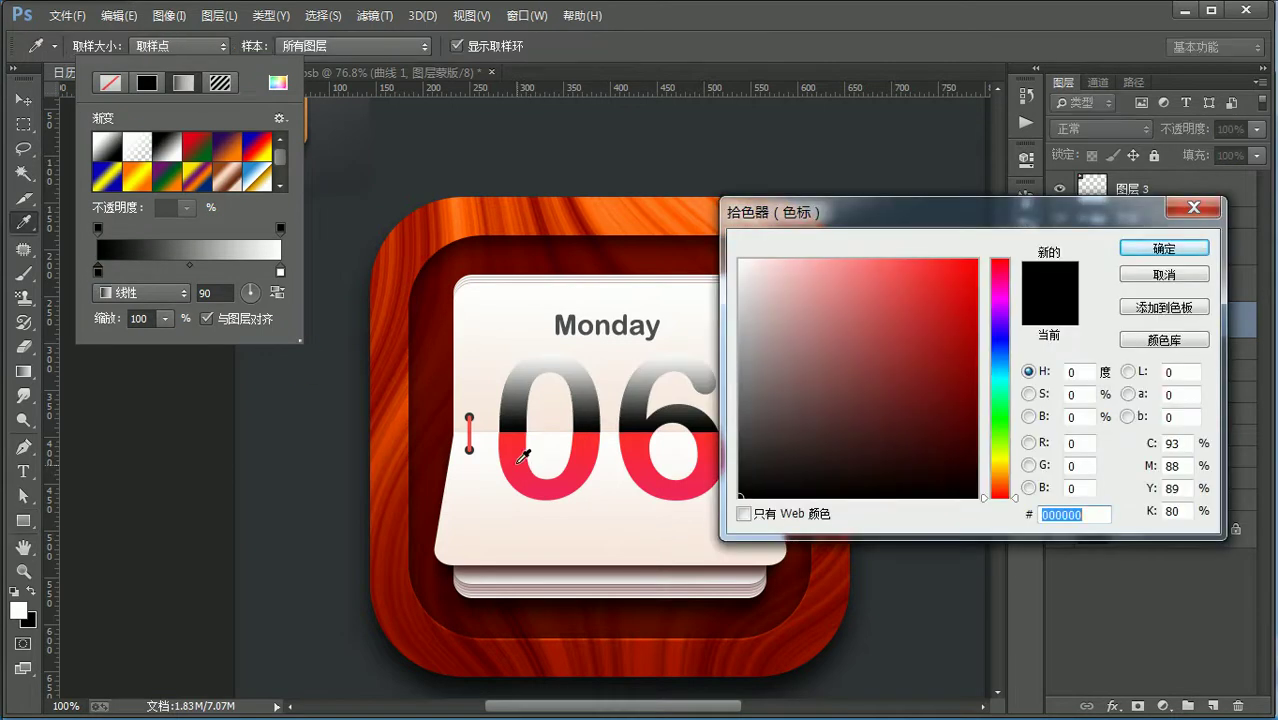
left_click(524, 426)
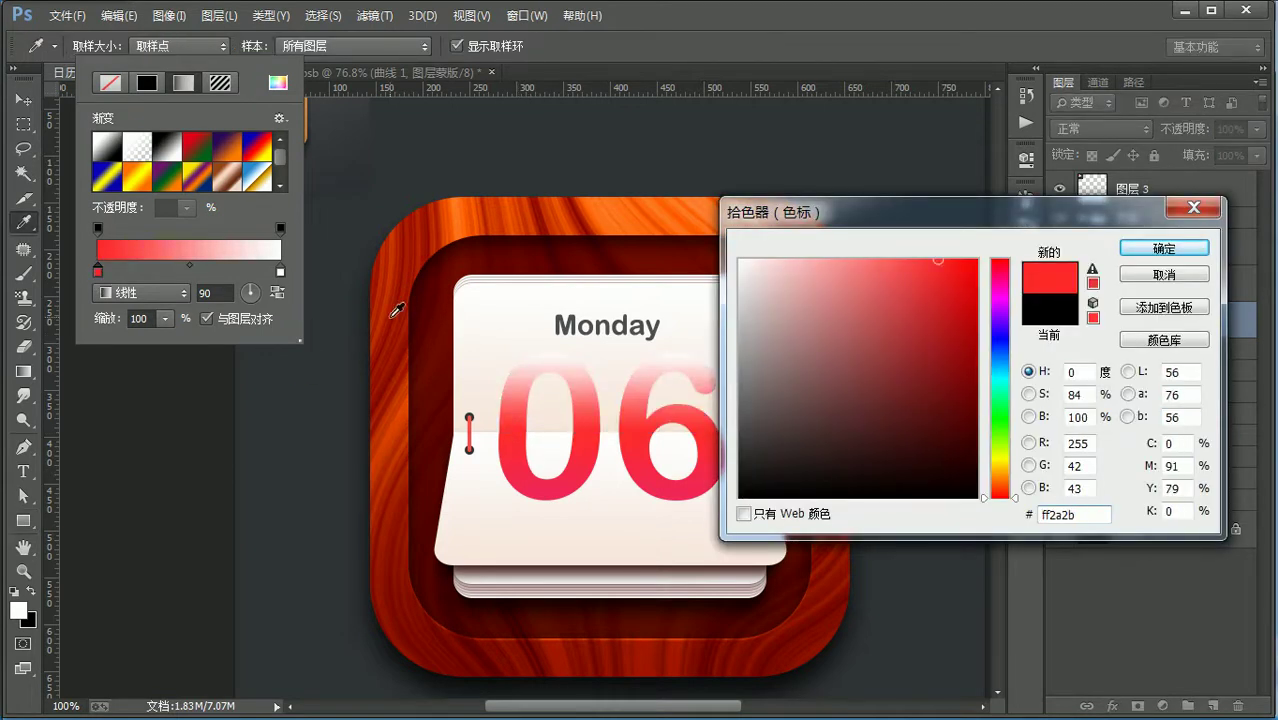
key("Return")
Step: Set the top colour stop of the upper half's gradient to orange-red ff4622
double_click(280, 268)
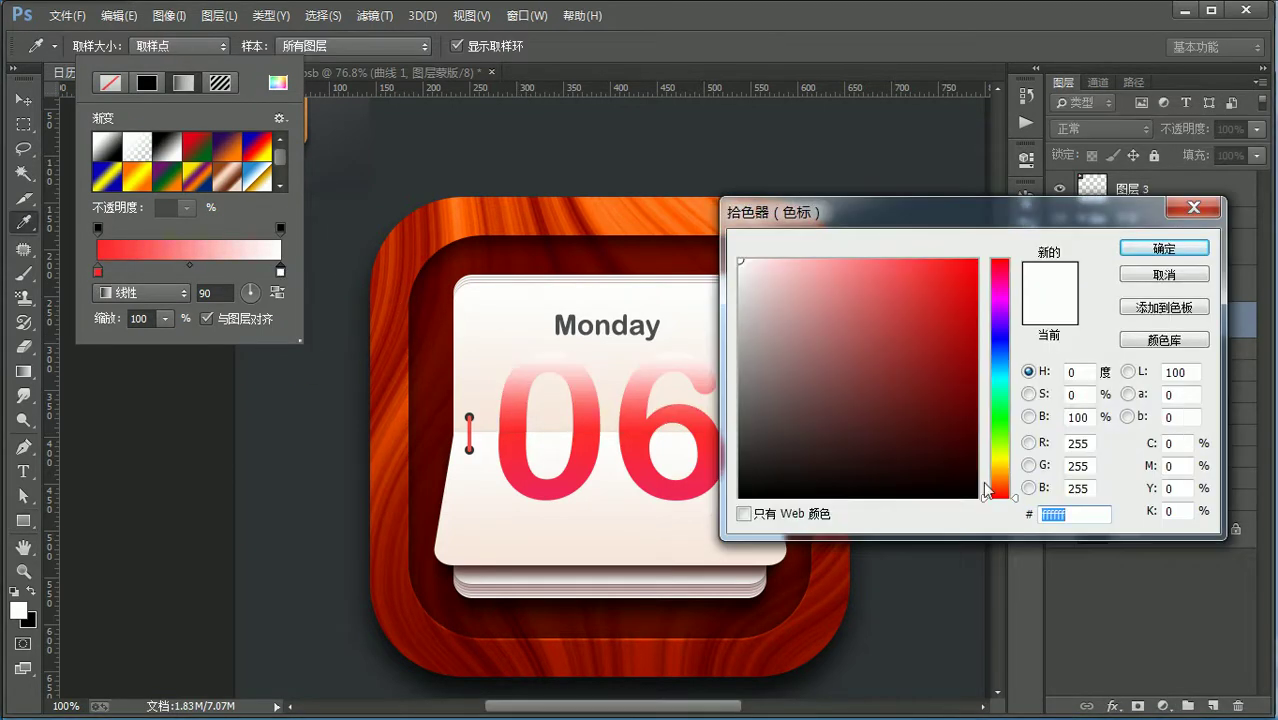
left_click_drag(1005, 497, 1005, 489)
left_click(930, 277)
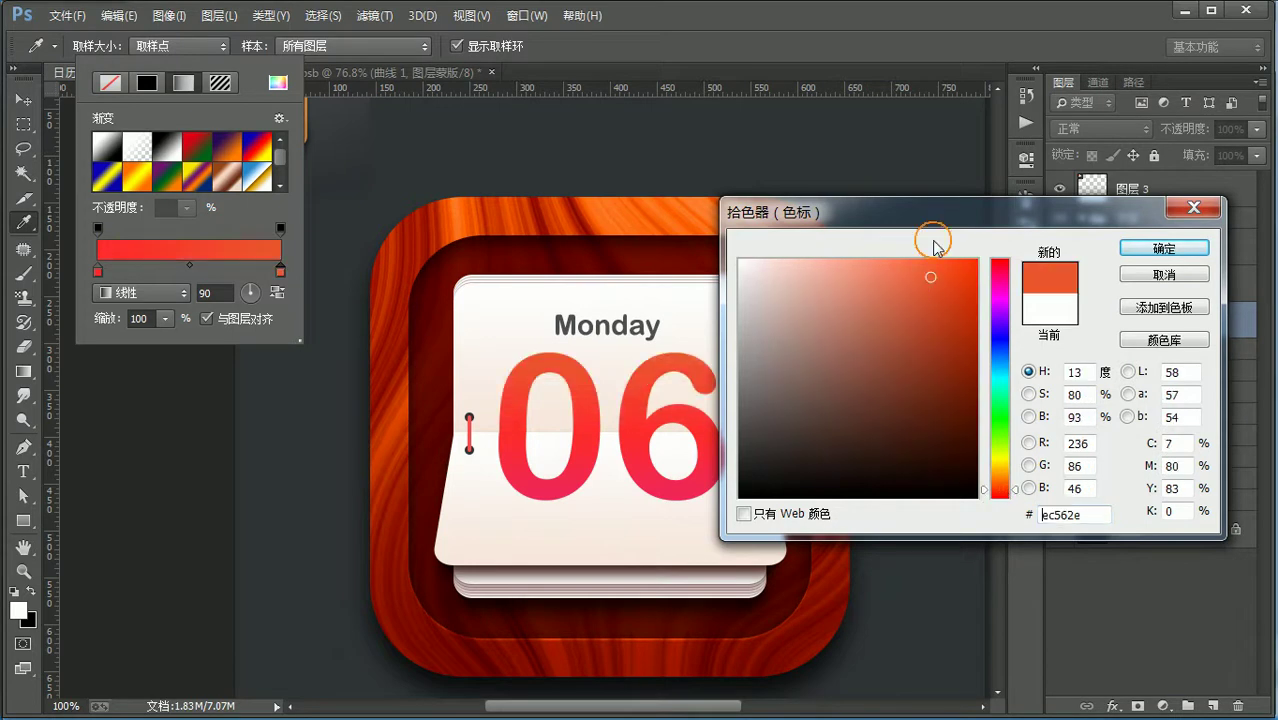
left_click_drag(1005, 490, 1005, 485)
left_click_drag(931, 265, 932, 252)
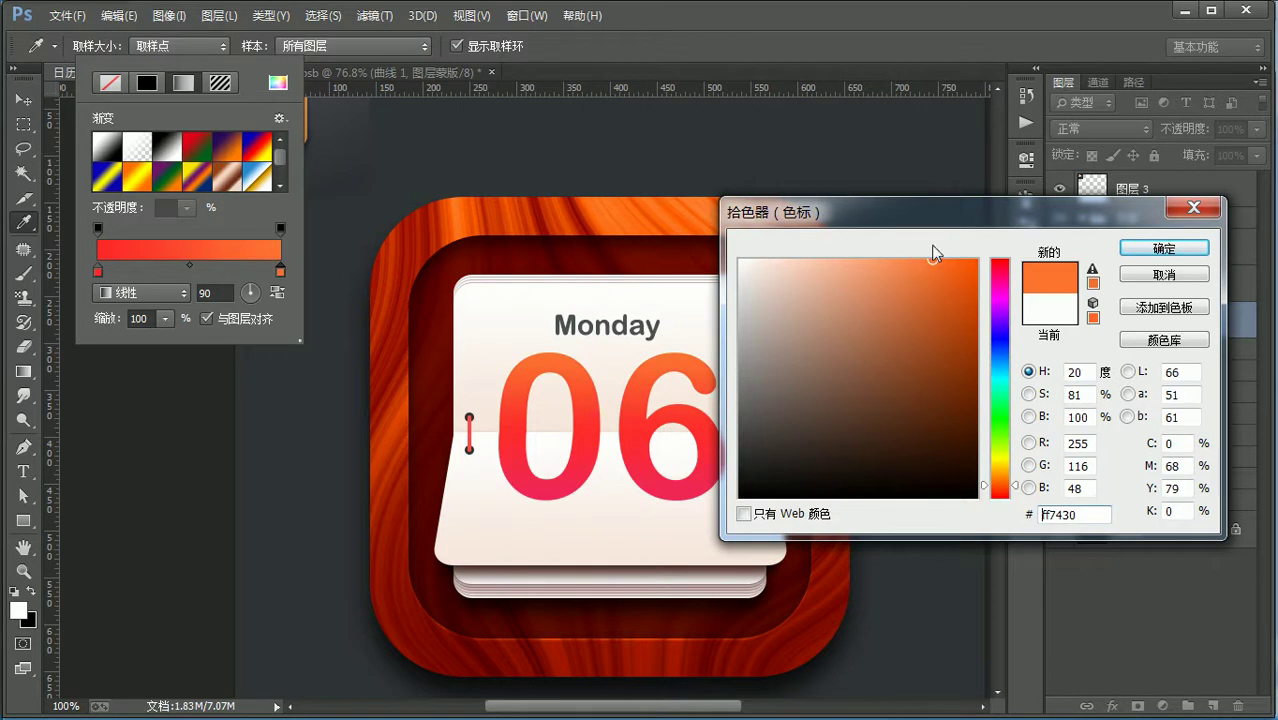
left_click_drag(1020, 490, 1020, 482)
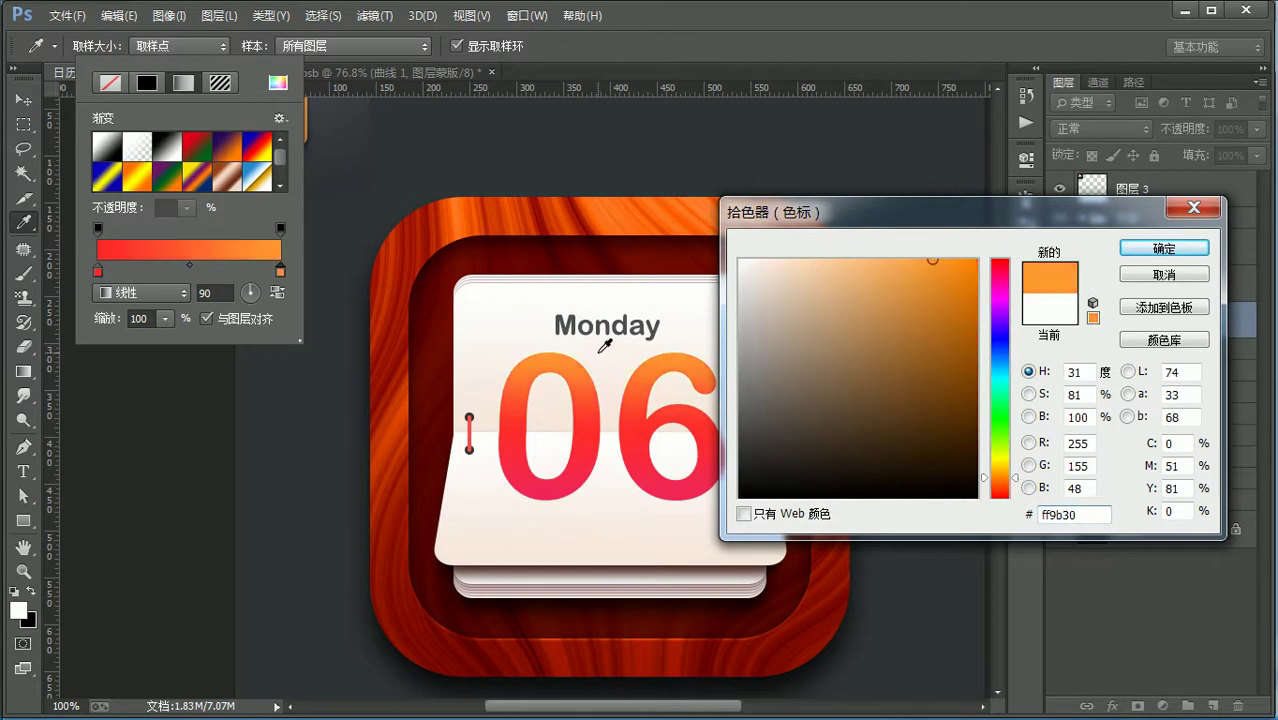
left_click_drag(1018, 489, 1020, 497)
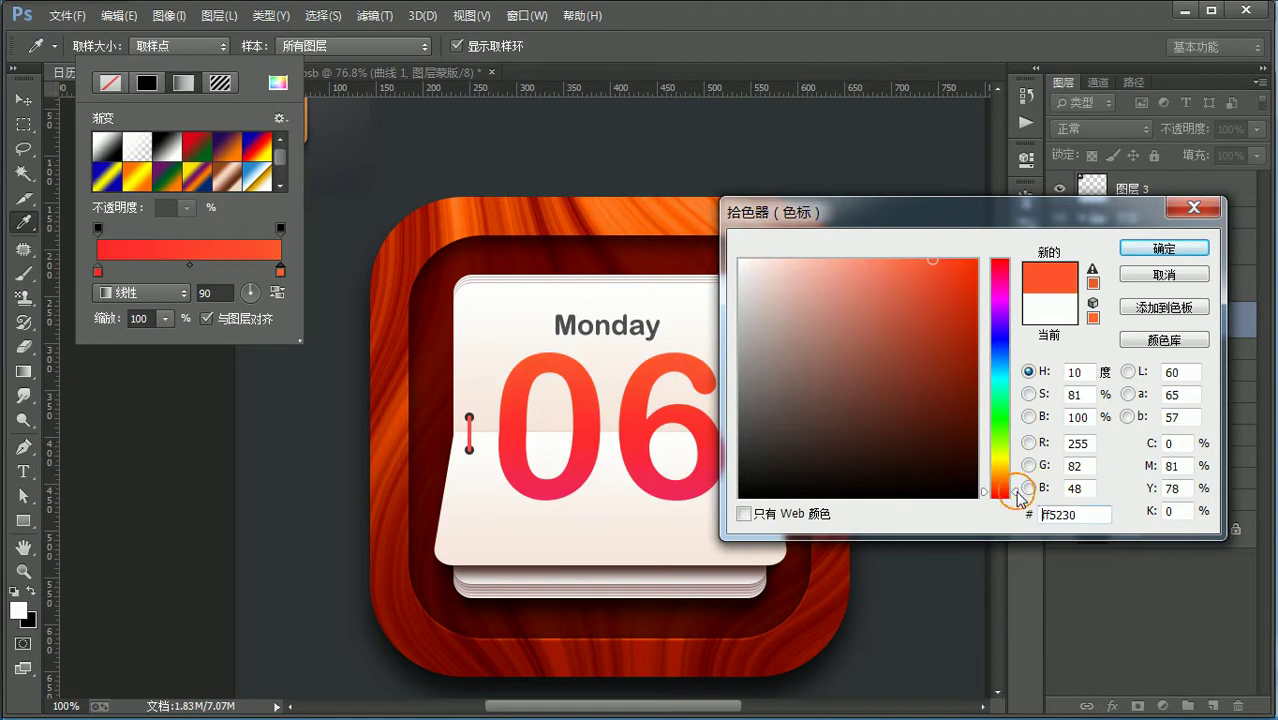
left_click_drag(941, 263, 946, 256)
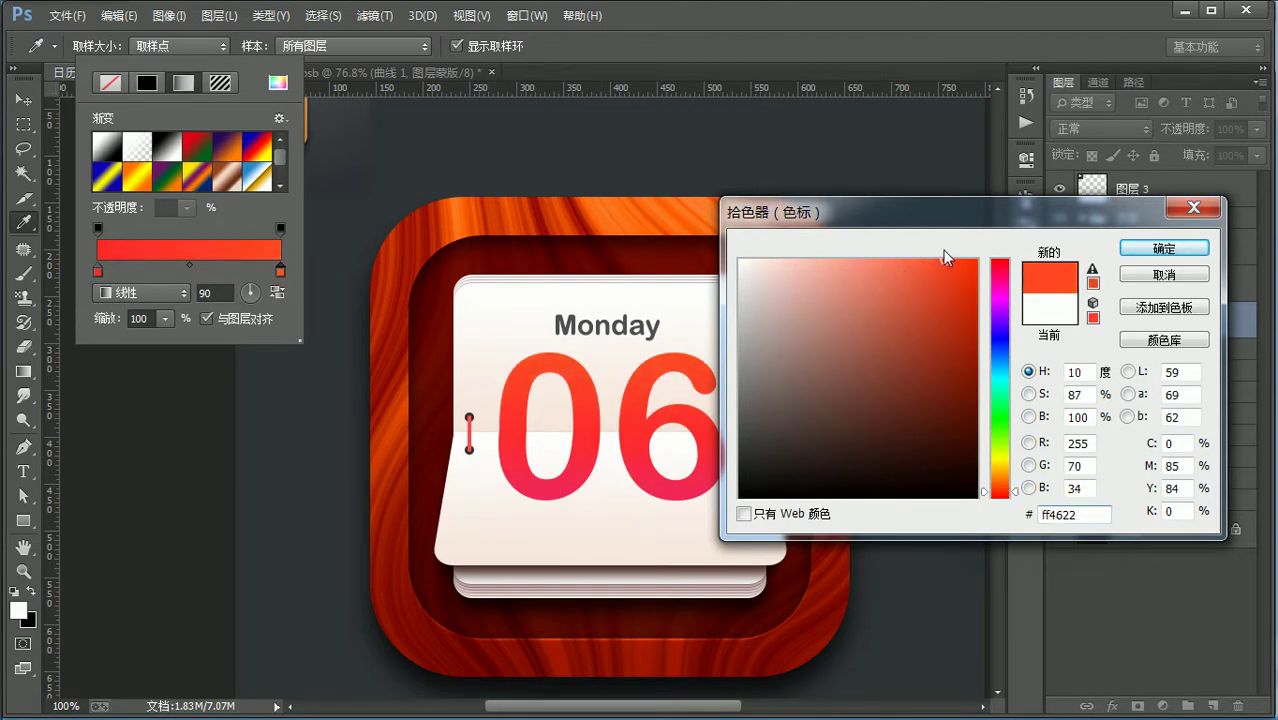
key("Return")
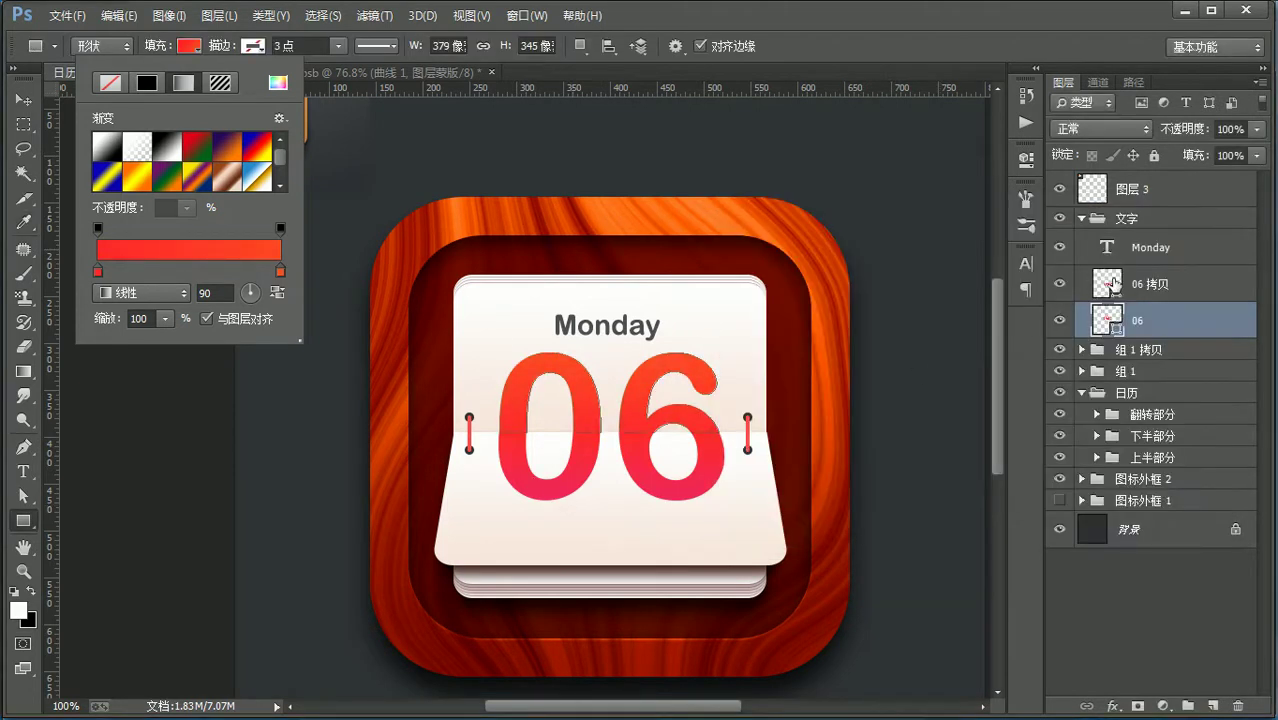
Step: Edit the gradient fill of layer 06 拷贝 and darken its bottom colour stop to a deeper crimson
double_click(1106, 283)
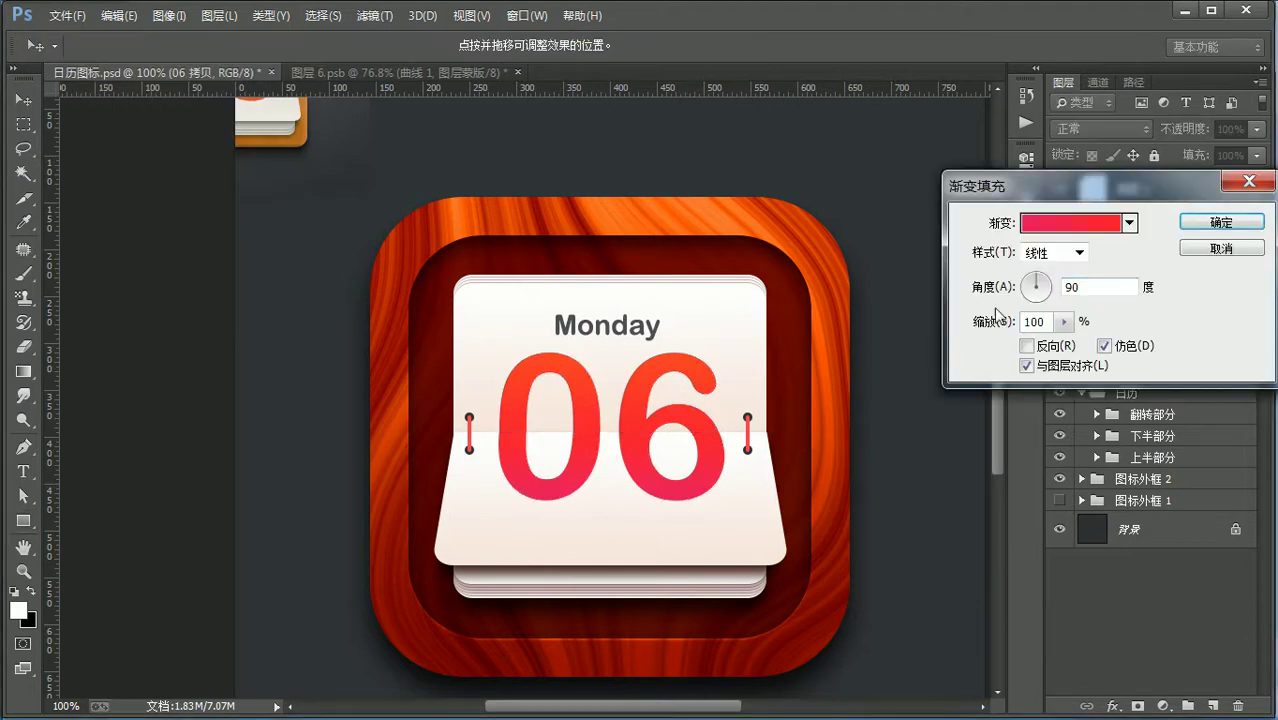
left_click(1043, 225)
double_click(879, 451)
left_click_drag(954, 287, 953, 286)
key("Return")
key("Return")
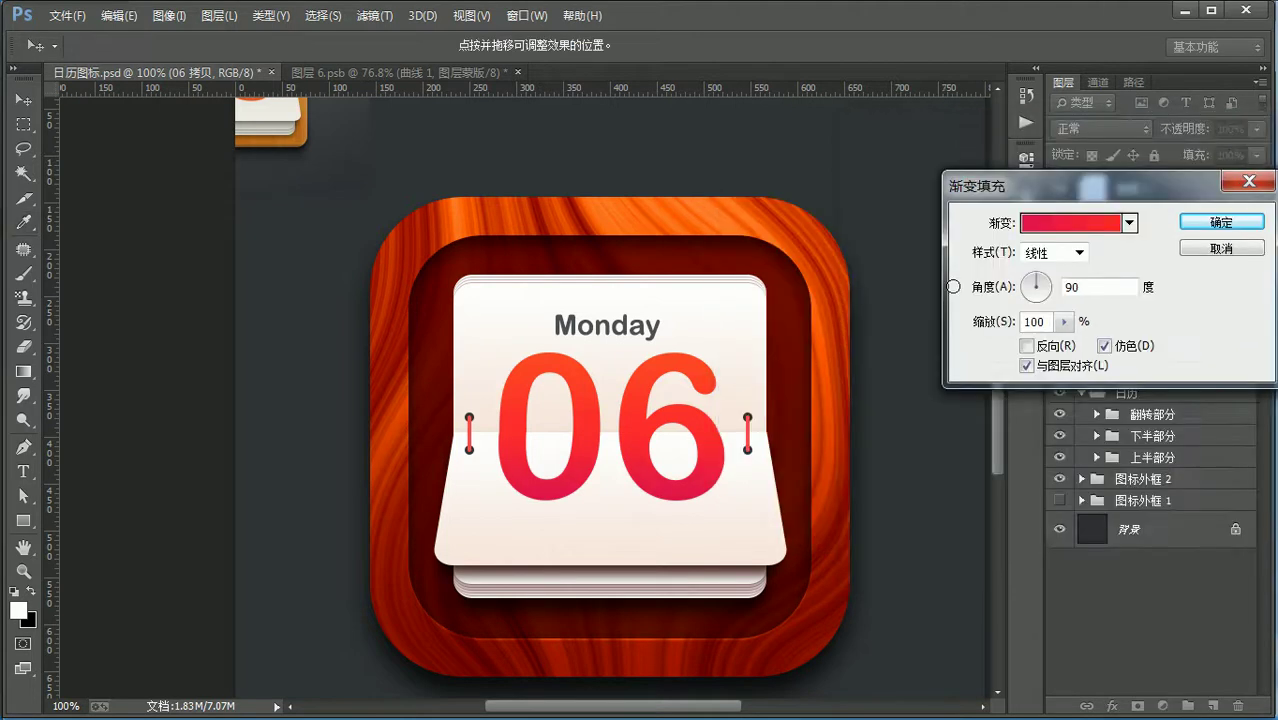
key("Return")
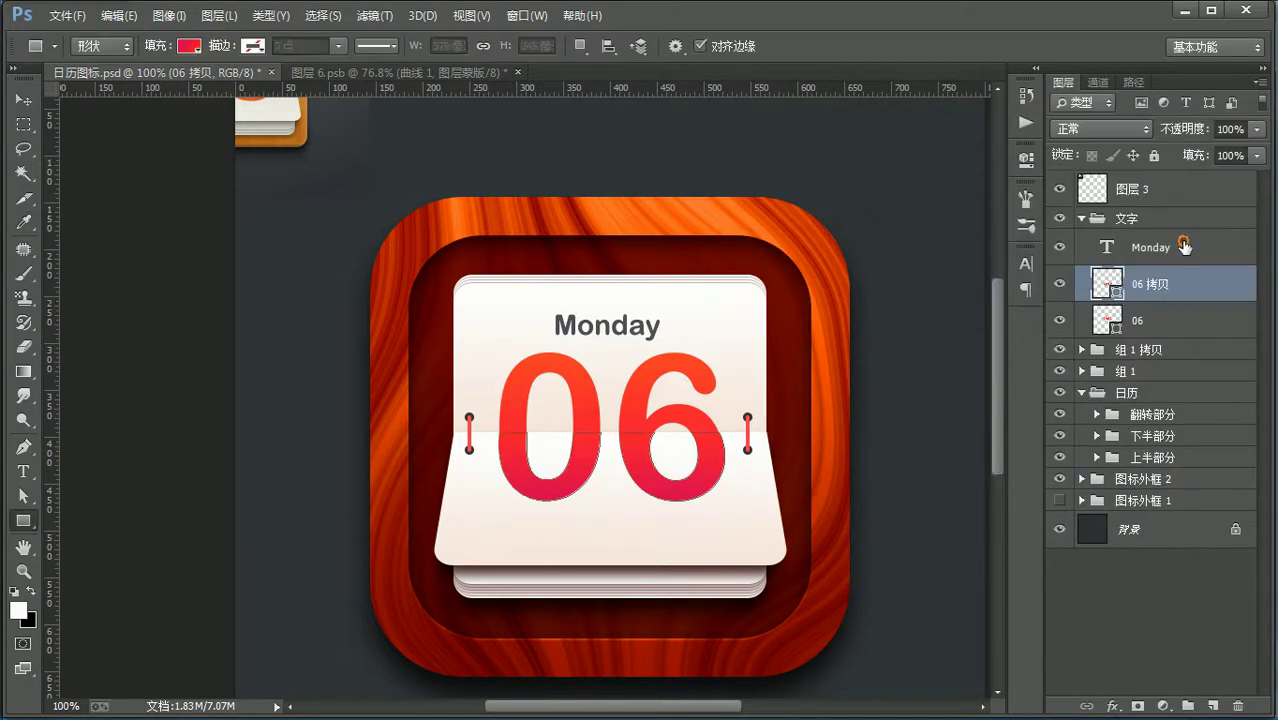
Step: Set the blend mode of both number layers, 06 and 06 拷贝, to Multiply (正片叠底)
left_click(1189, 245)
left_click(1193, 219)
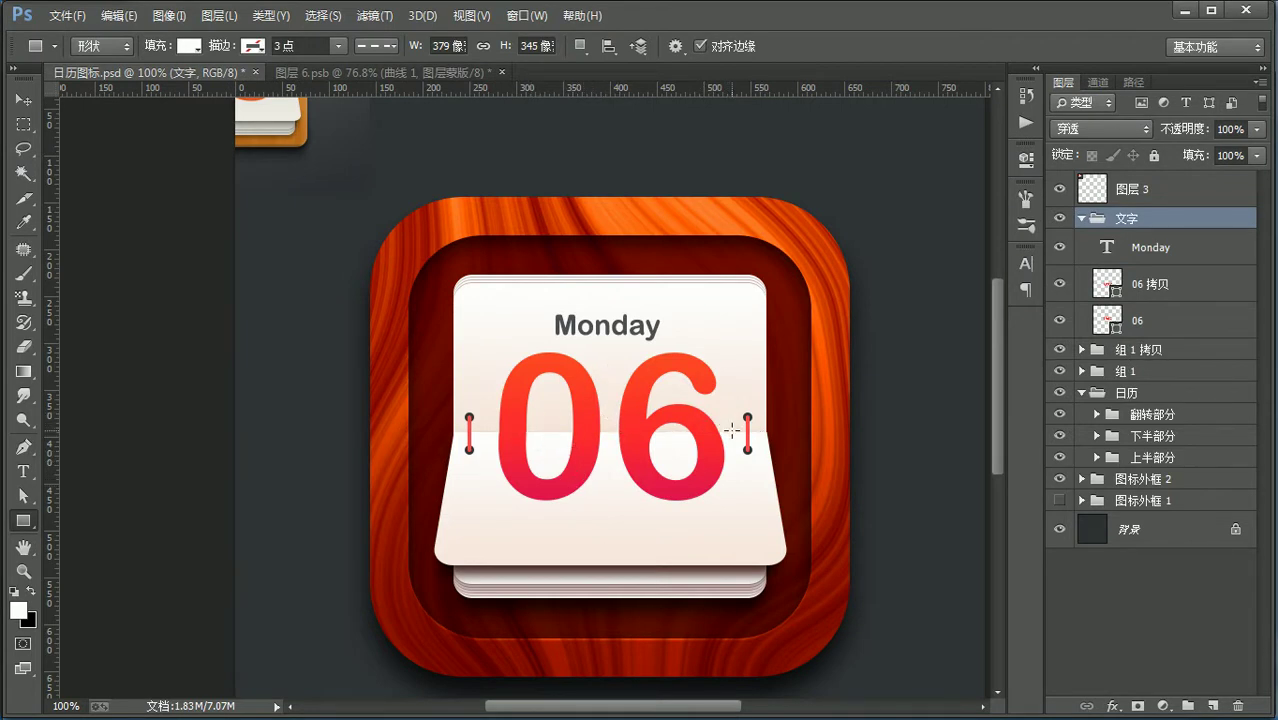
key("v")
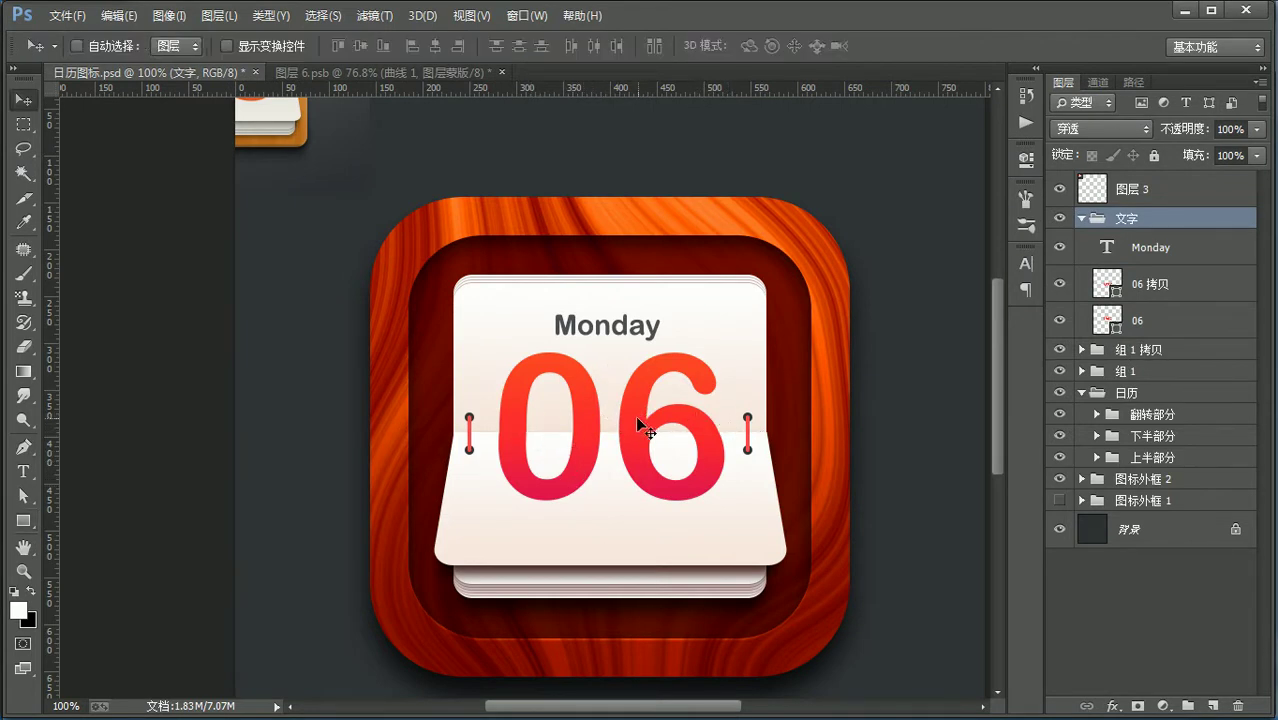
left_click(634, 418, "ctrl")
left_click(1100, 128)
left_click(1100, 242)
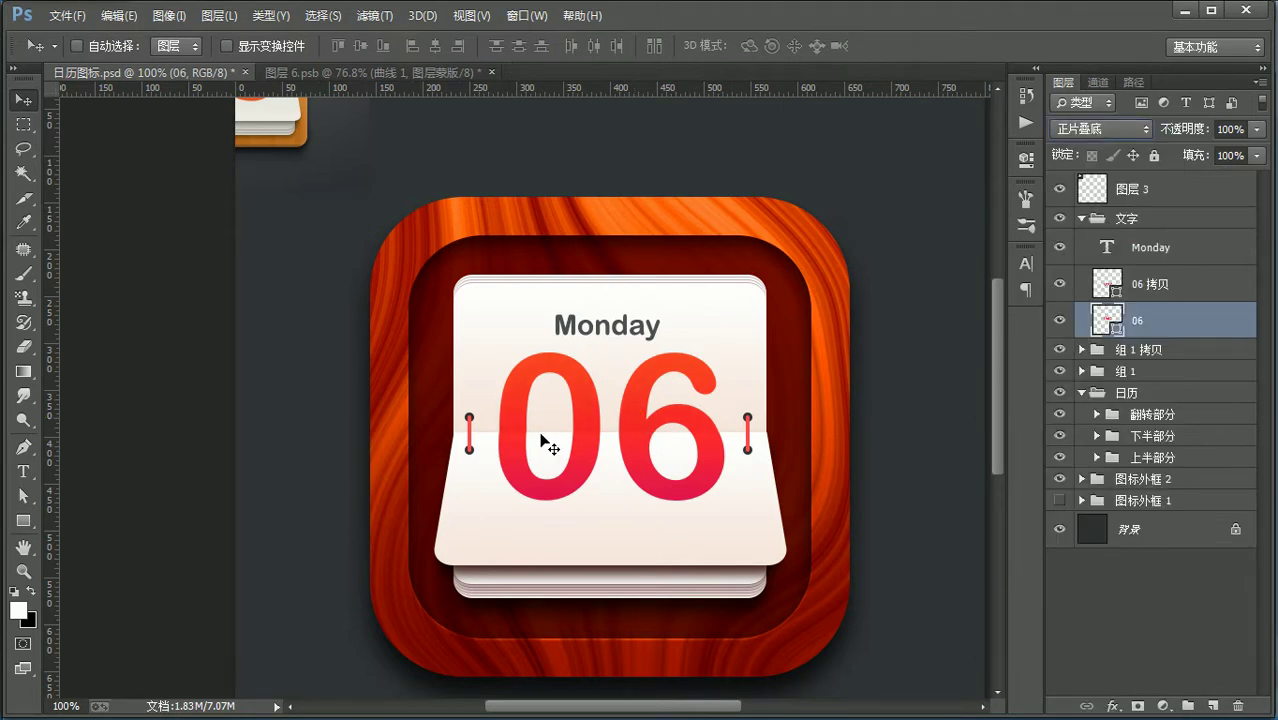
left_click(1155, 286)
left_click(1100, 128)
left_click(1105, 224)
left_click(1185, 219)
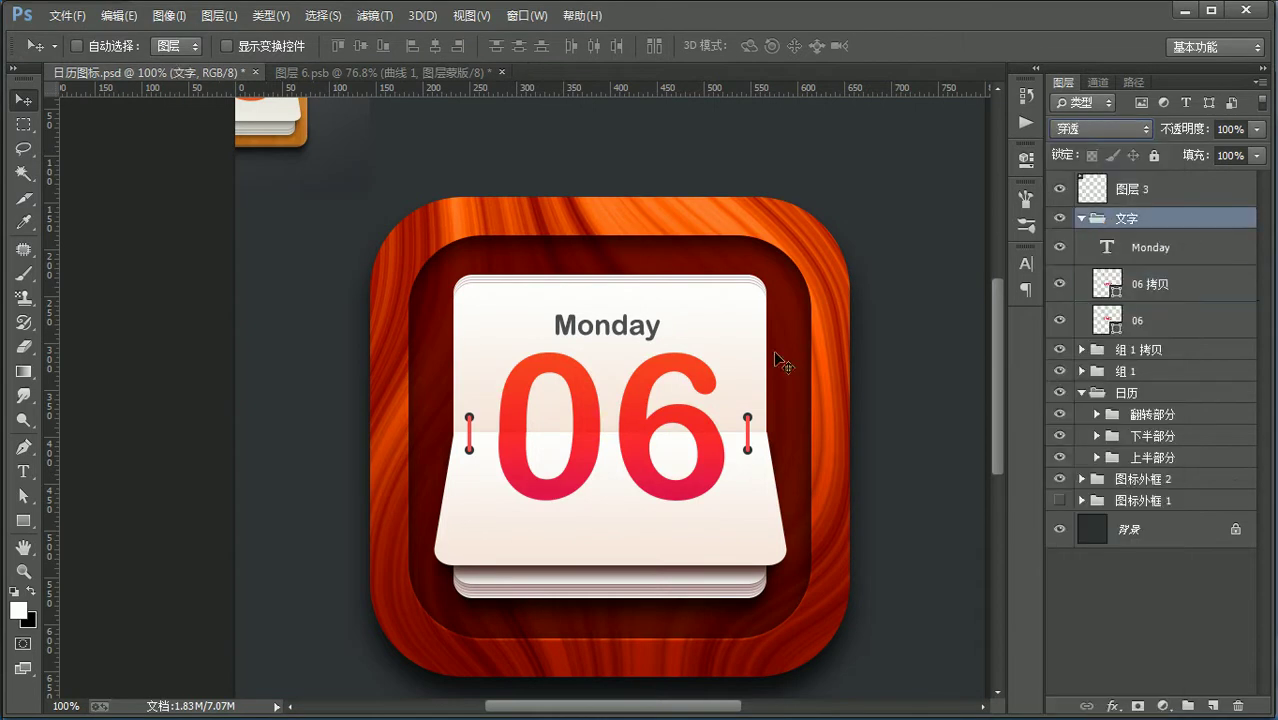
Step: Magnify the fold across the digits to 500% and toggle both number layers' visibility to examine how they blend with the paper
key("z")
left_click(601, 435)
left_click(601, 435)
left_click(601, 434)
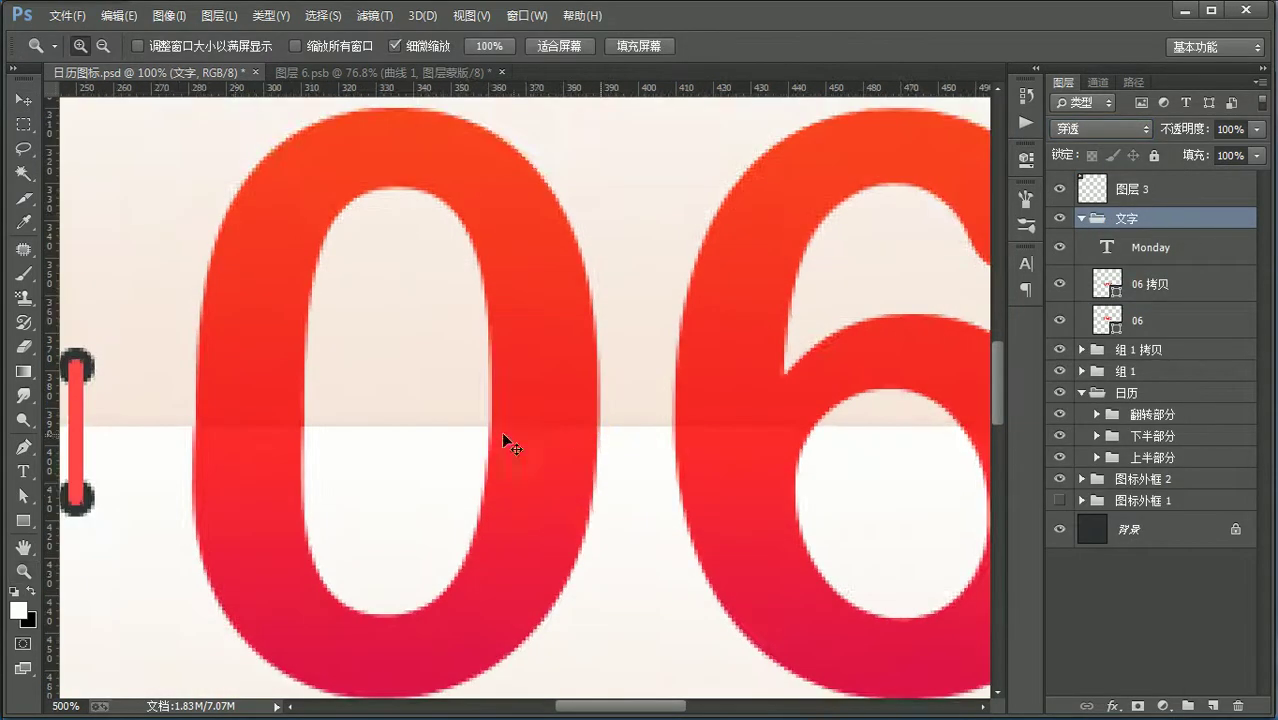
left_click(594, 433)
key("v")
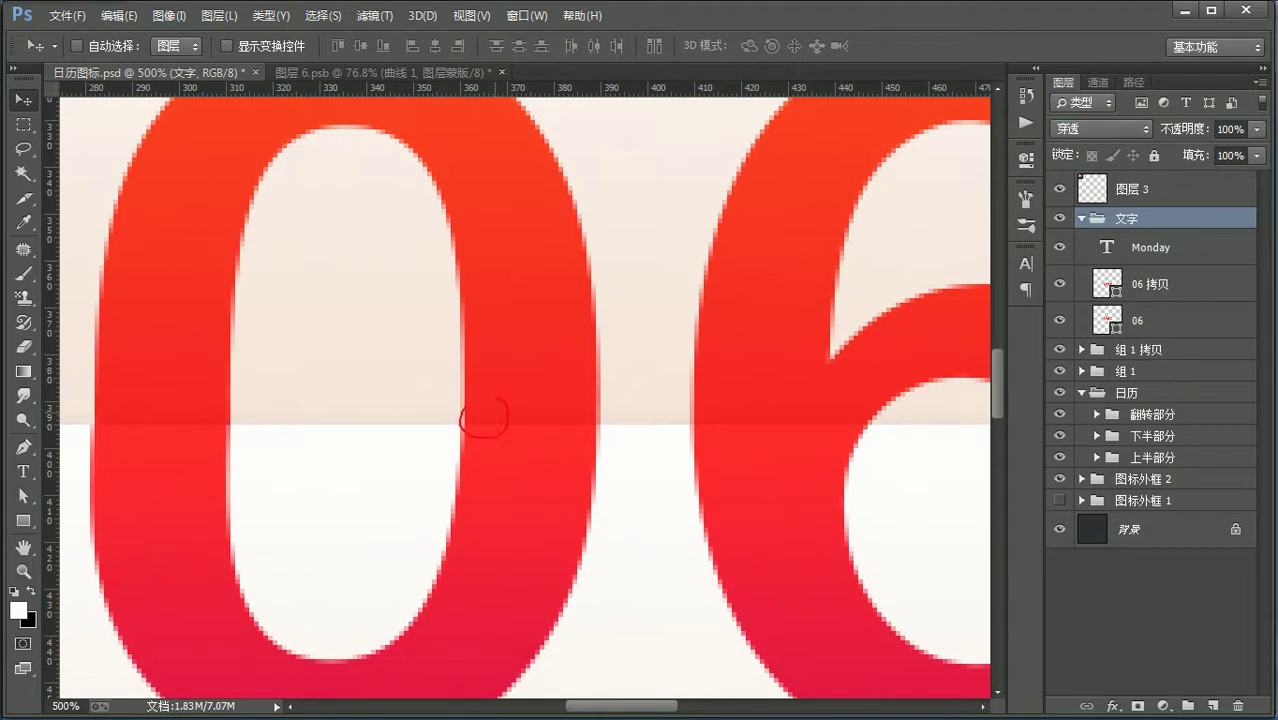
mouse_move(359, 379)
left_mouse_down()
mouse_move(434, 419)
mouse_move(422, 424)
left_mouse_up()
key("Escape")
left_click(1059, 284)
left_click(1059, 284)
left_click(1059, 320)
left_click(1059, 320)
Step: Switch layer 06 to the Normal blend mode and back to Multiply to compare the shading at the fold
left_click(1180, 311)
left_click(1085, 129)
left_click(1083, 153)
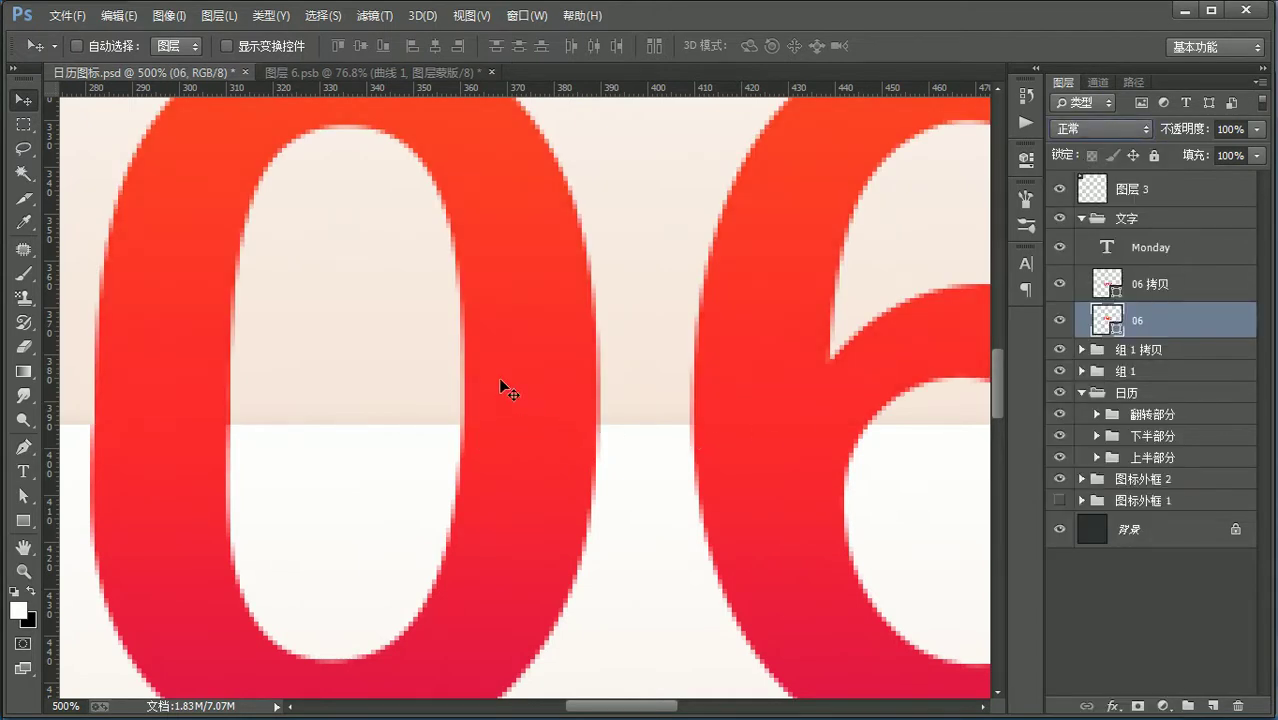
left_click(1119, 132)
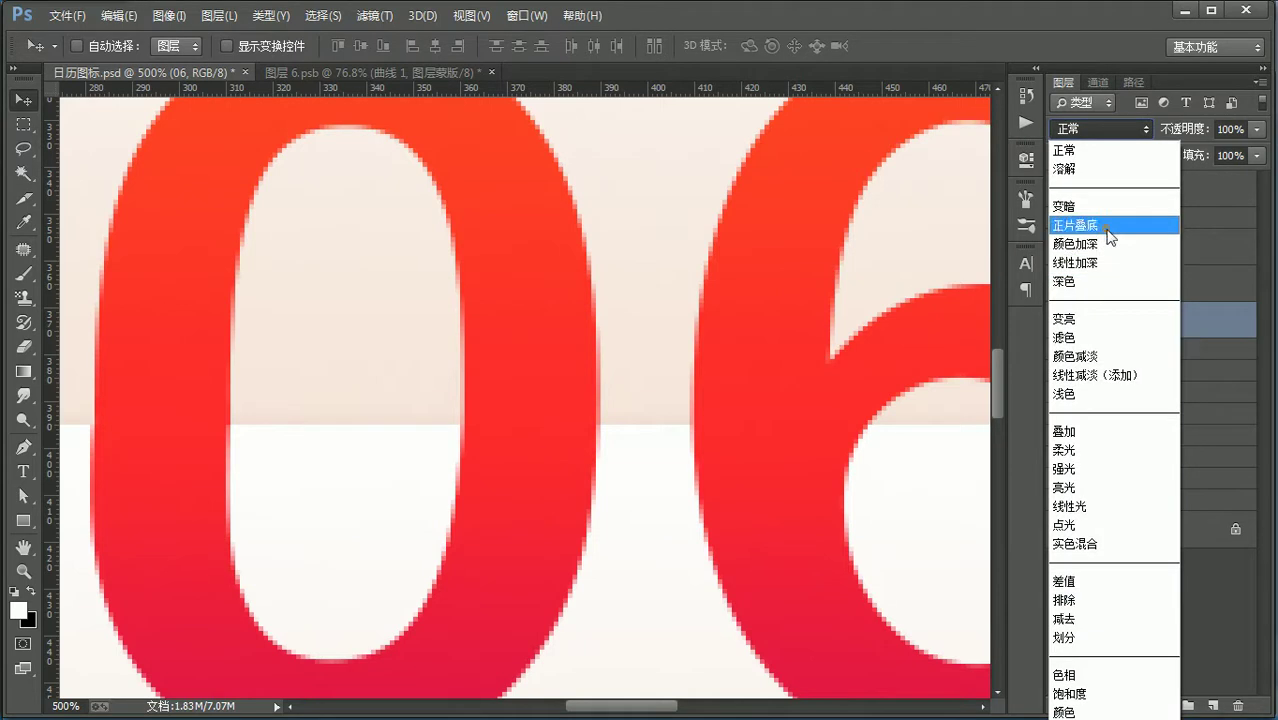
left_click(1110, 238)
left_click(410, 387)
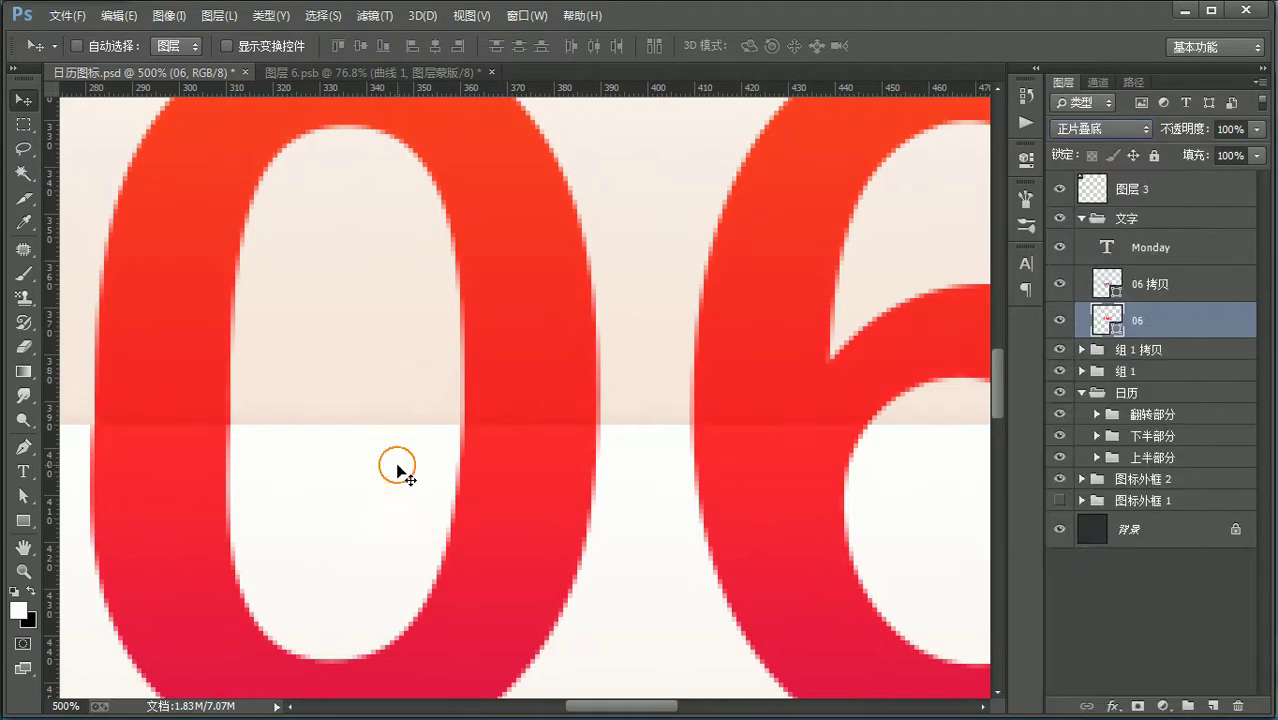
Step: Return the view to 100% and check the layer settings of both number halves
key("z")
left_click(488, 47)
key("v")
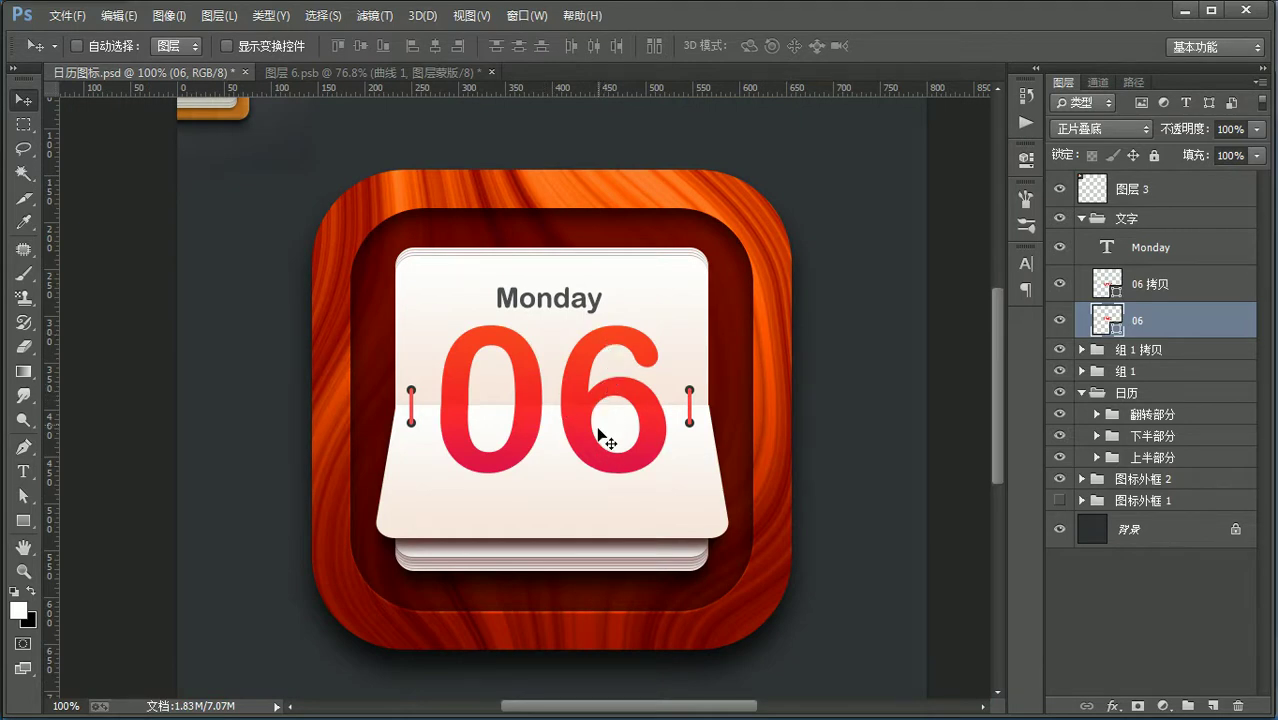
left_click(1203, 291)
left_click(1168, 321)
left_click(1184, 274)
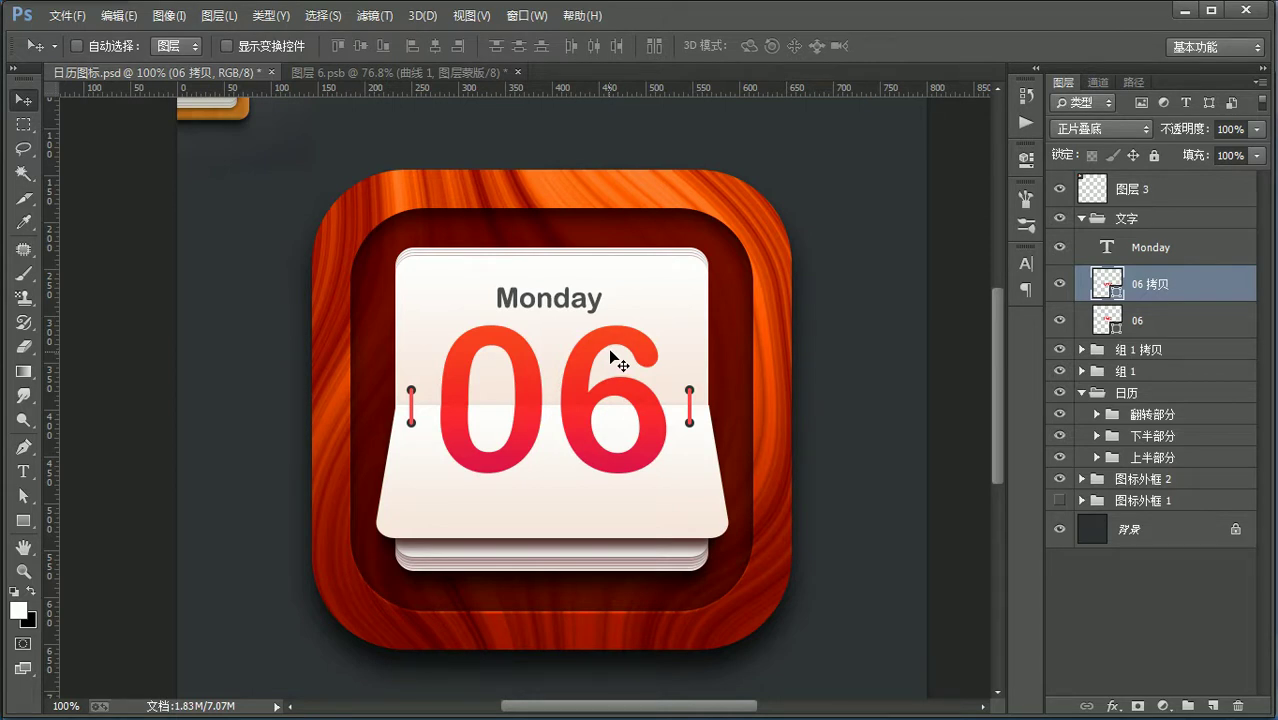
Step: Add a black inner shadow (内阴影) in Overlay (叠加) mode to layer 06 拷贝
left_click(1188, 320, "shift")
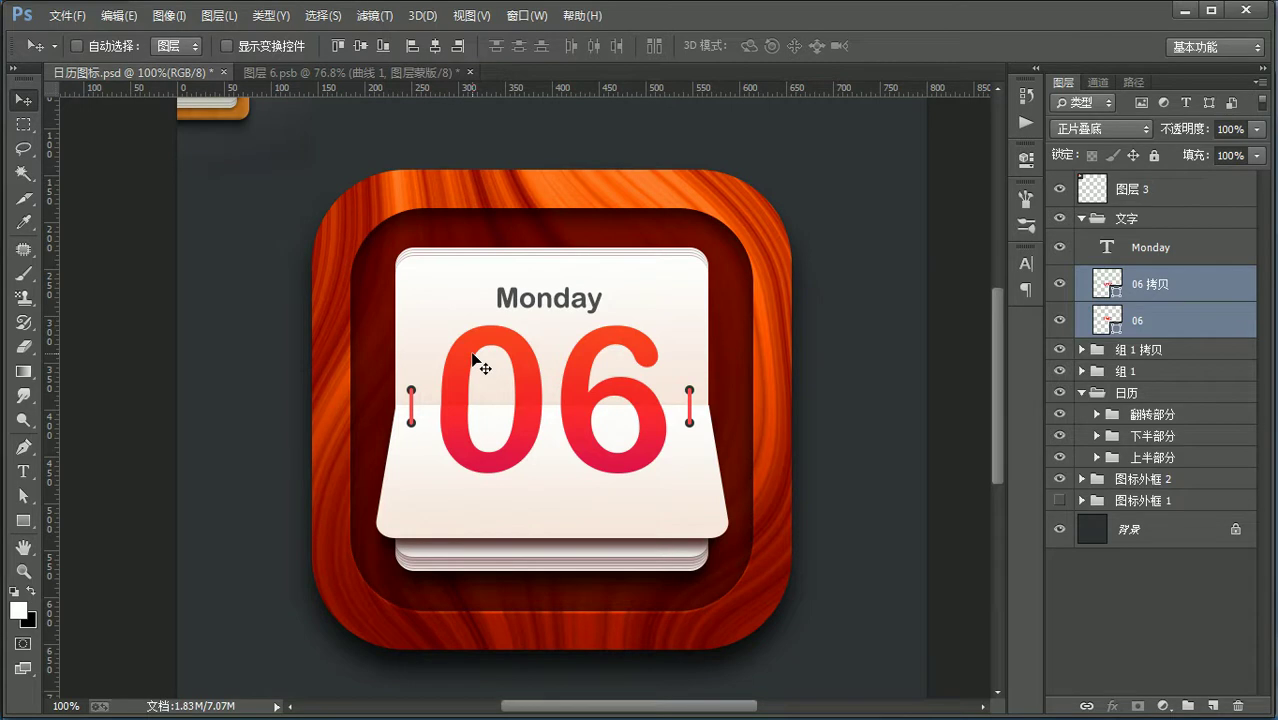
left_click(1185, 284)
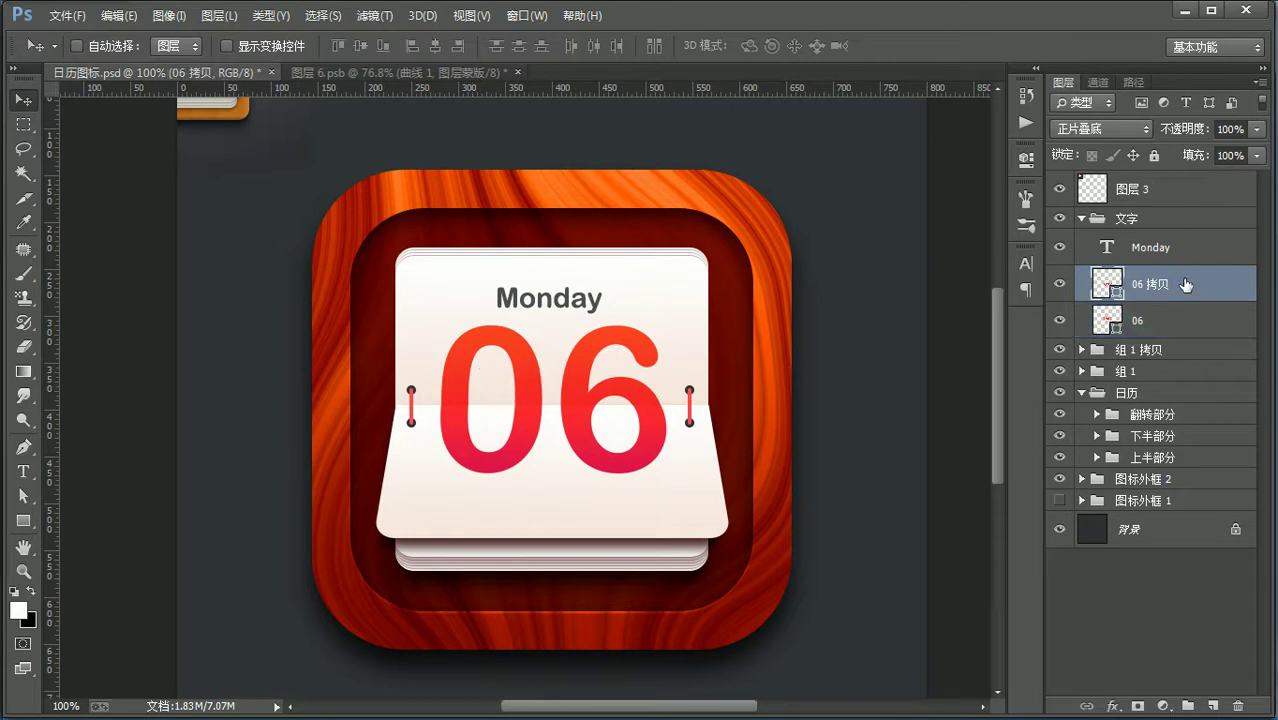
double_click(1185, 284)
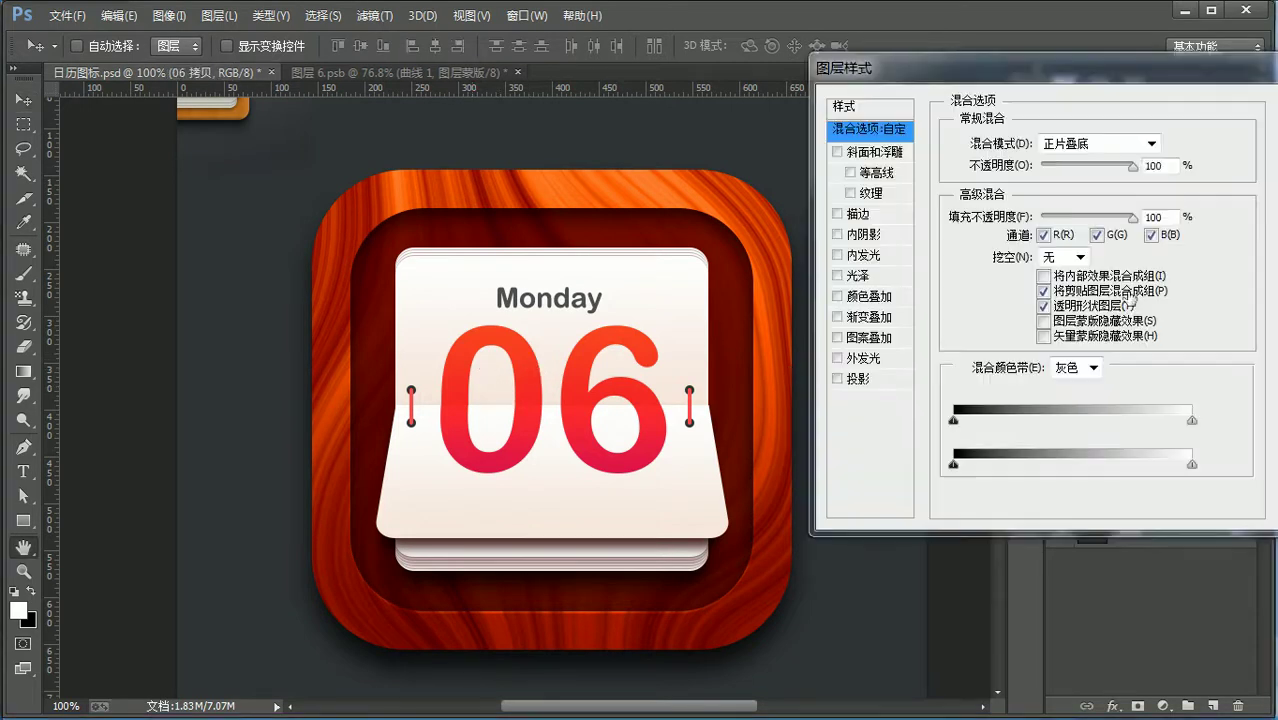
left_click(866, 234)
left_click(1166, 145)
left_click(779, 457)
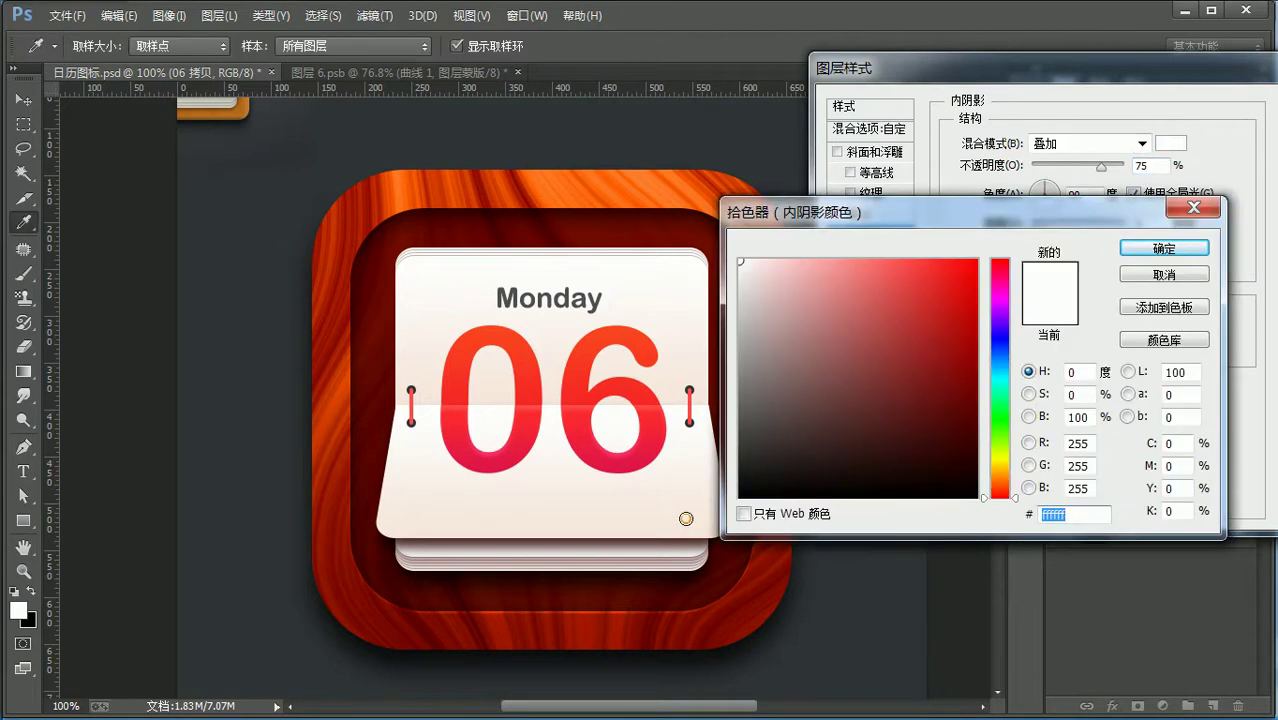
left_click(1164, 248)
left_click(1141, 143)
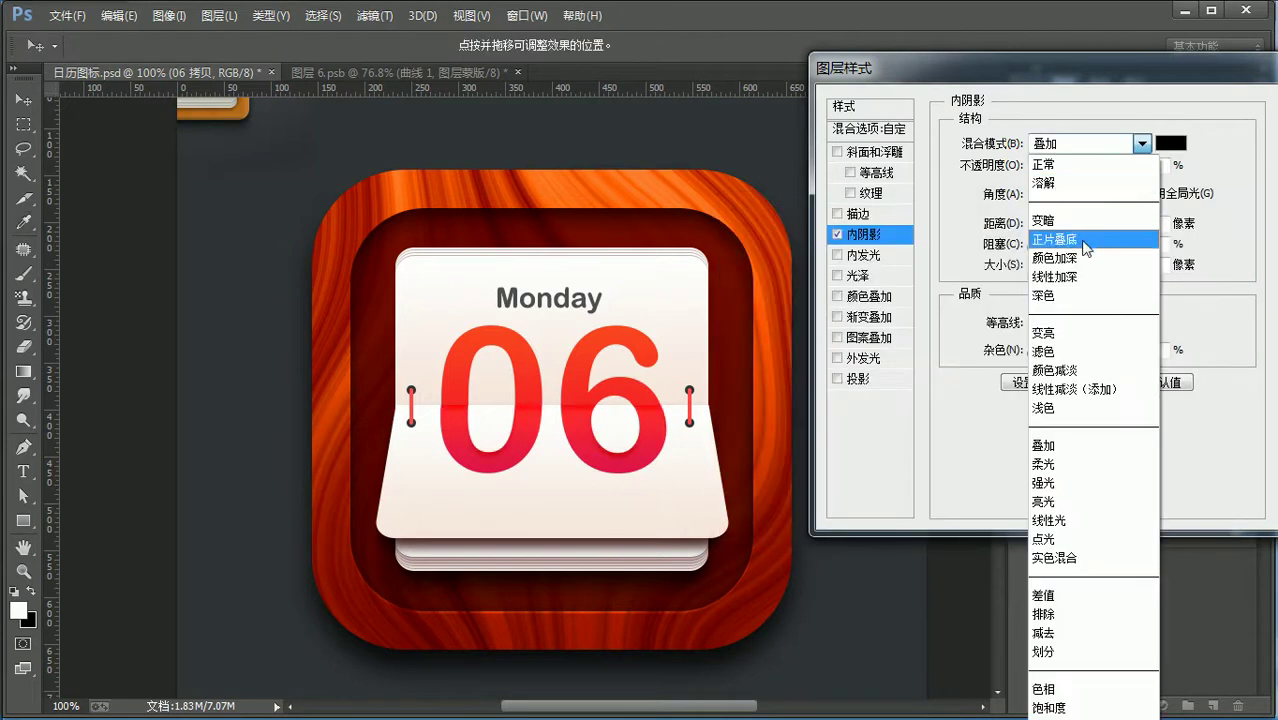
left_click(1060, 445)
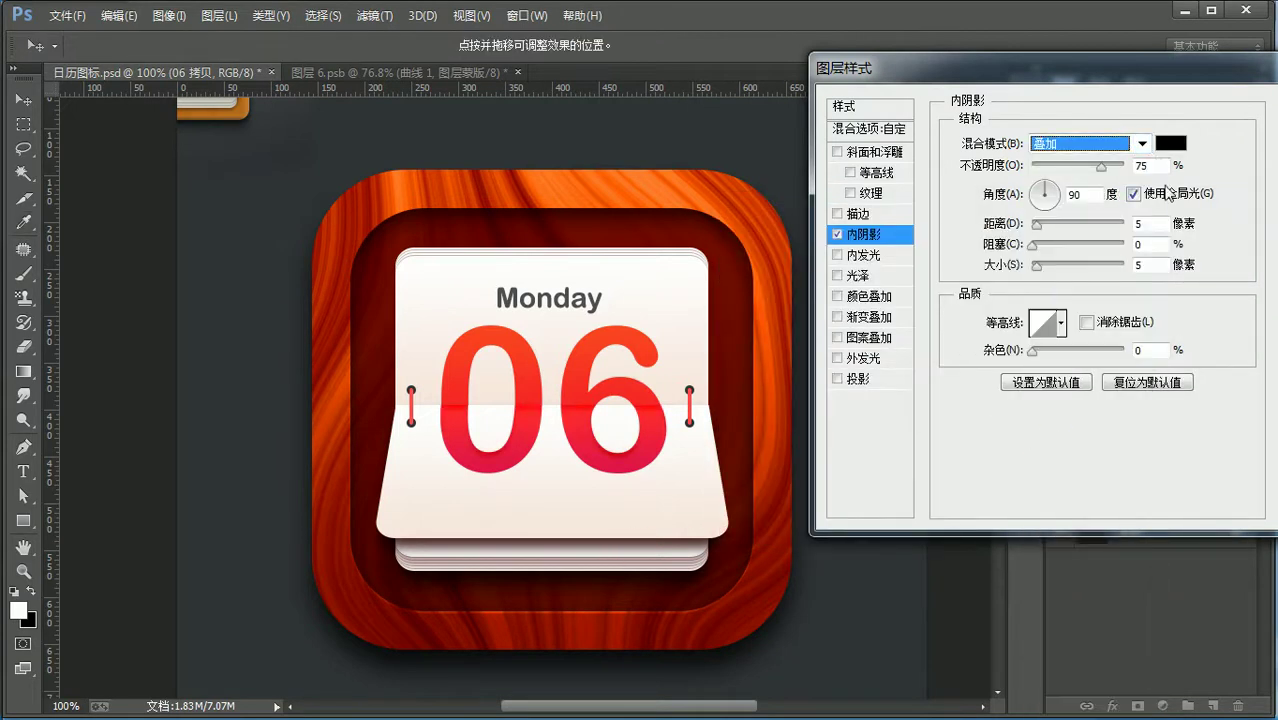
key("Return")
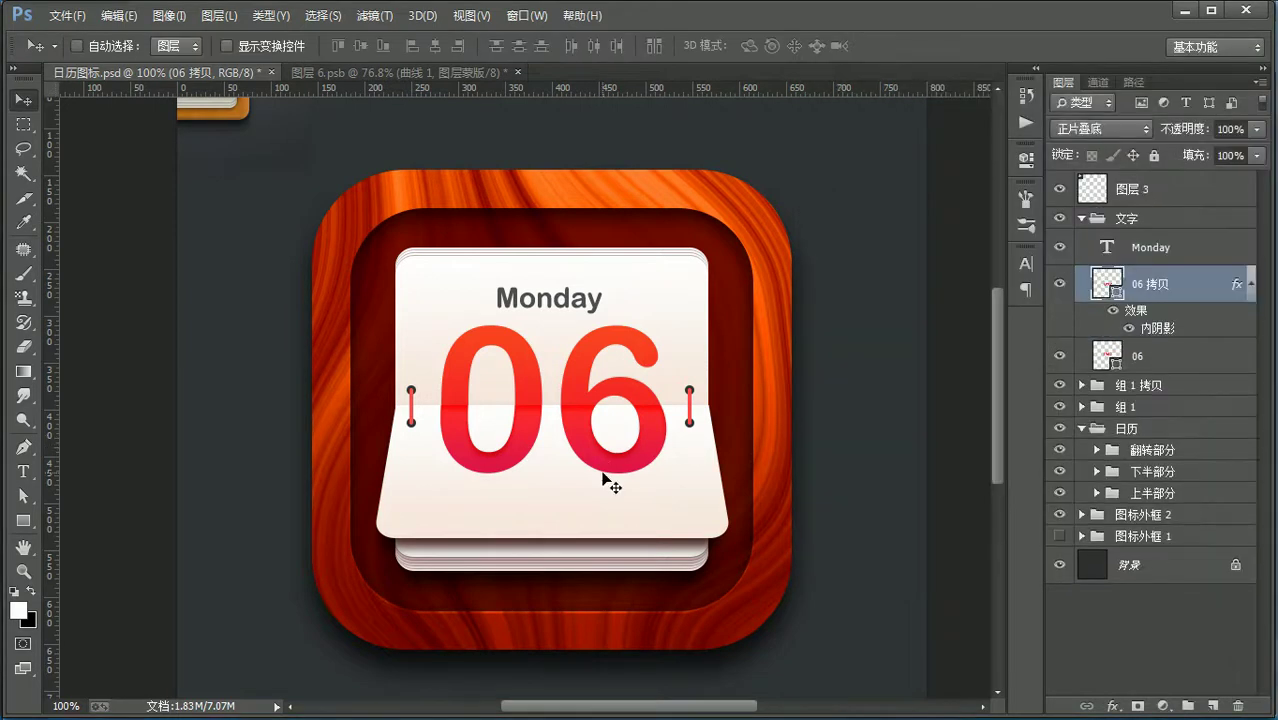
Step: Copy the layer style of 06 拷贝 and paste it onto layer 06
right_click(1205, 285)
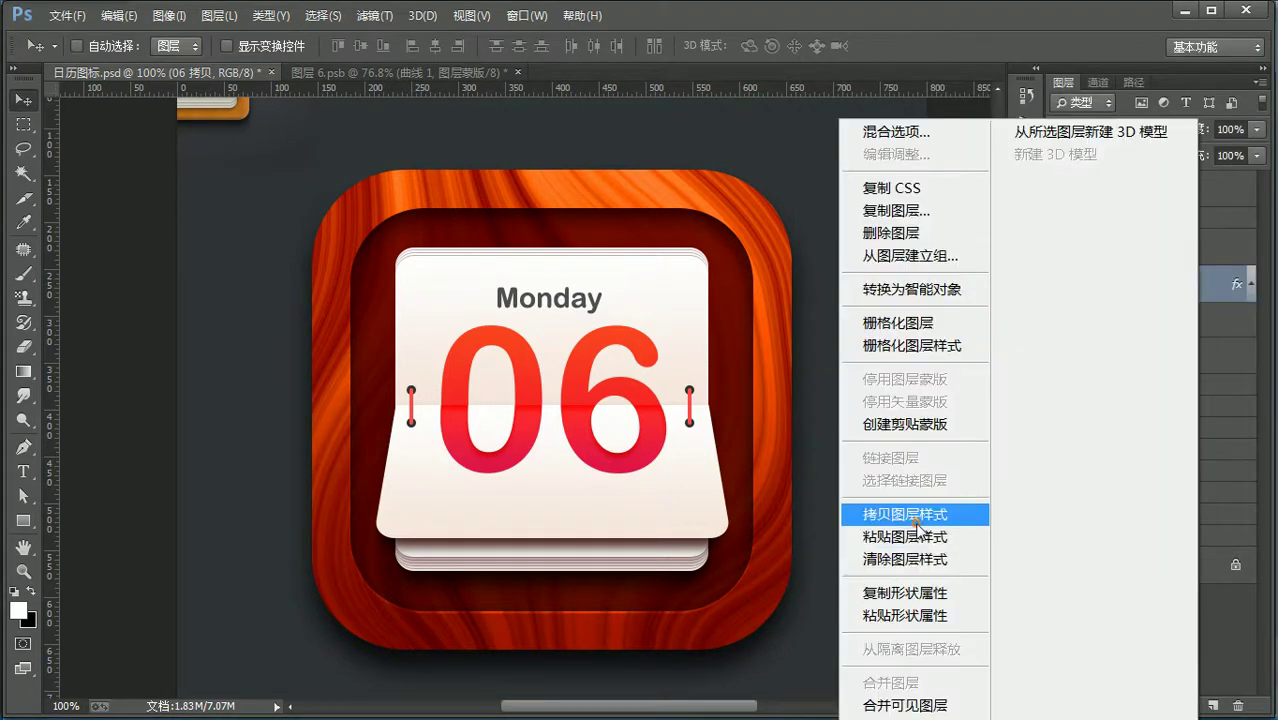
left_click(912, 514)
right_click(1169, 352)
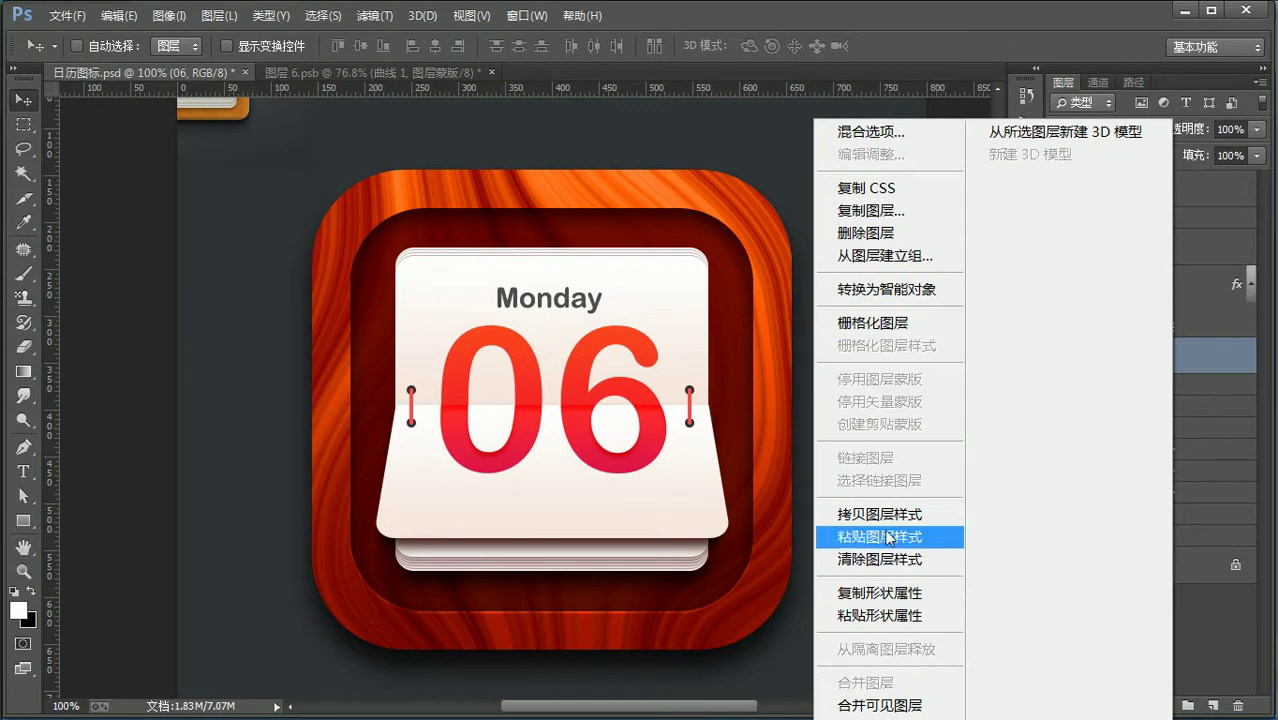
left_click(899, 536)
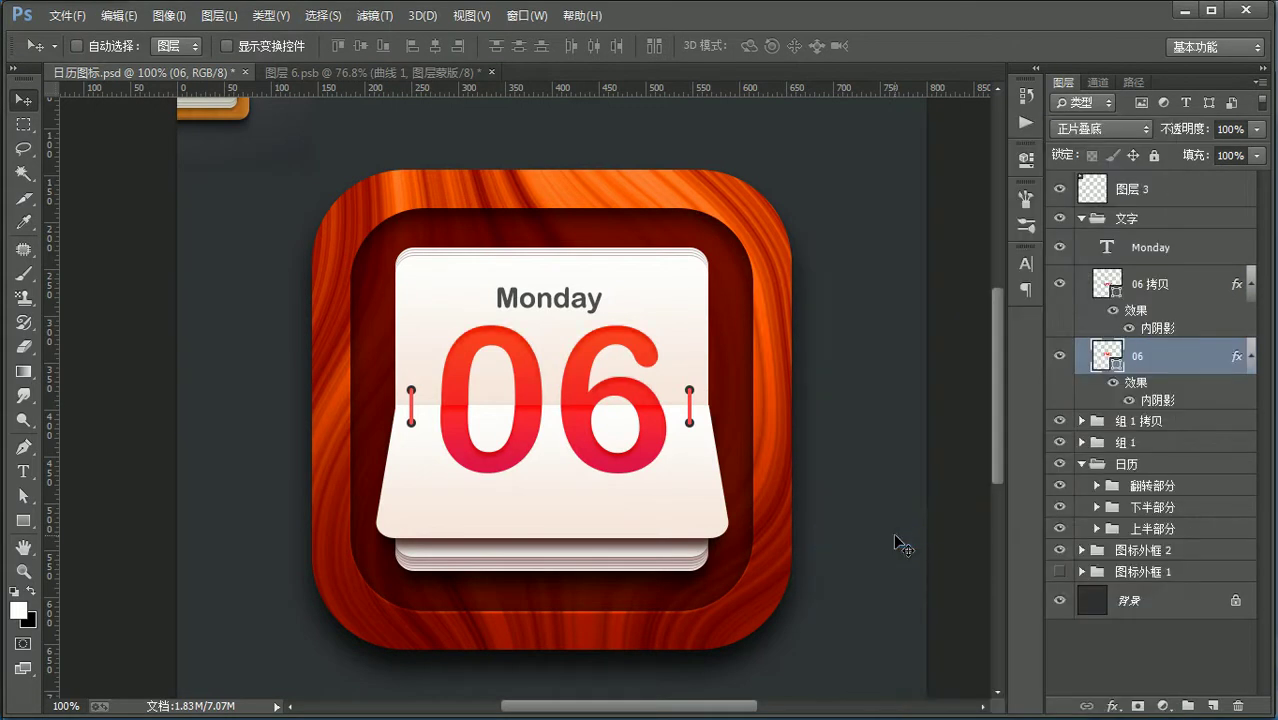
Step: Change layer 06's inner shadow to Multiply (正片叠底) with the dark red colour 8a1614
double_click(1202, 352)
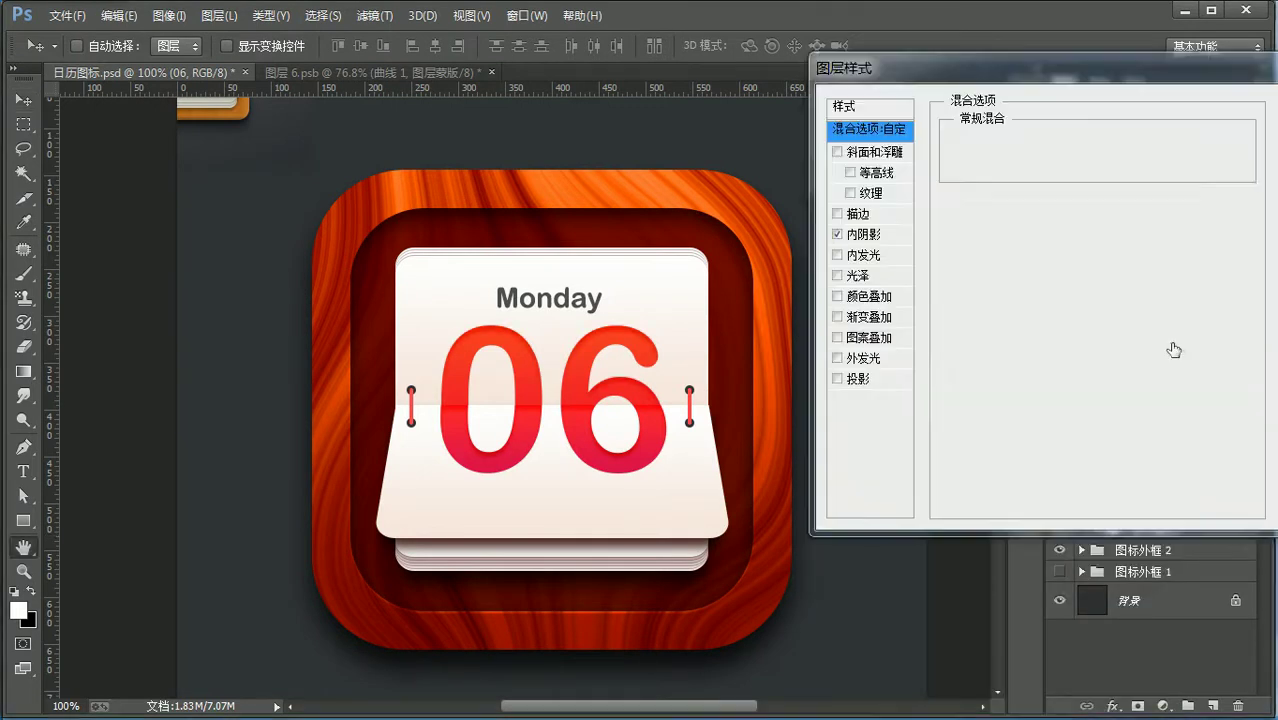
left_click(878, 236)
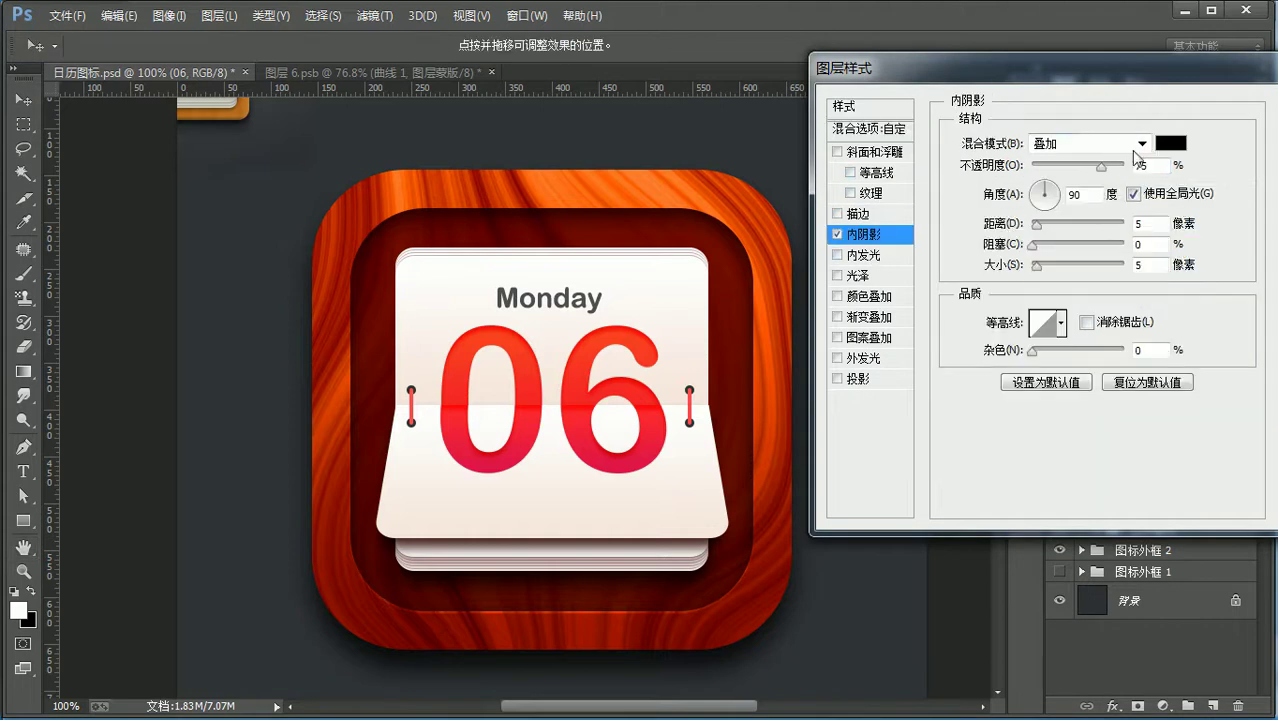
left_click(1140, 143)
left_click(1055, 239)
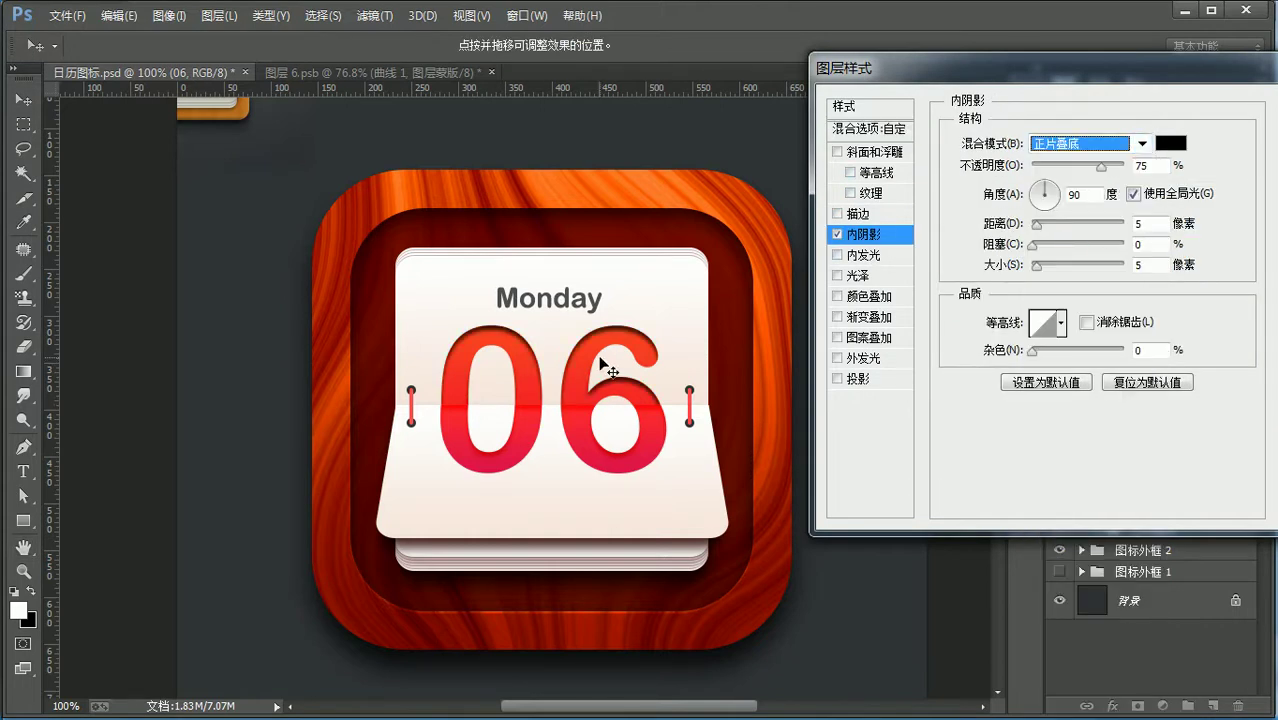
left_click(925, 278)
left_click(1170, 143)
left_click(641, 386)
left_click_drag(939, 340, 942, 368)
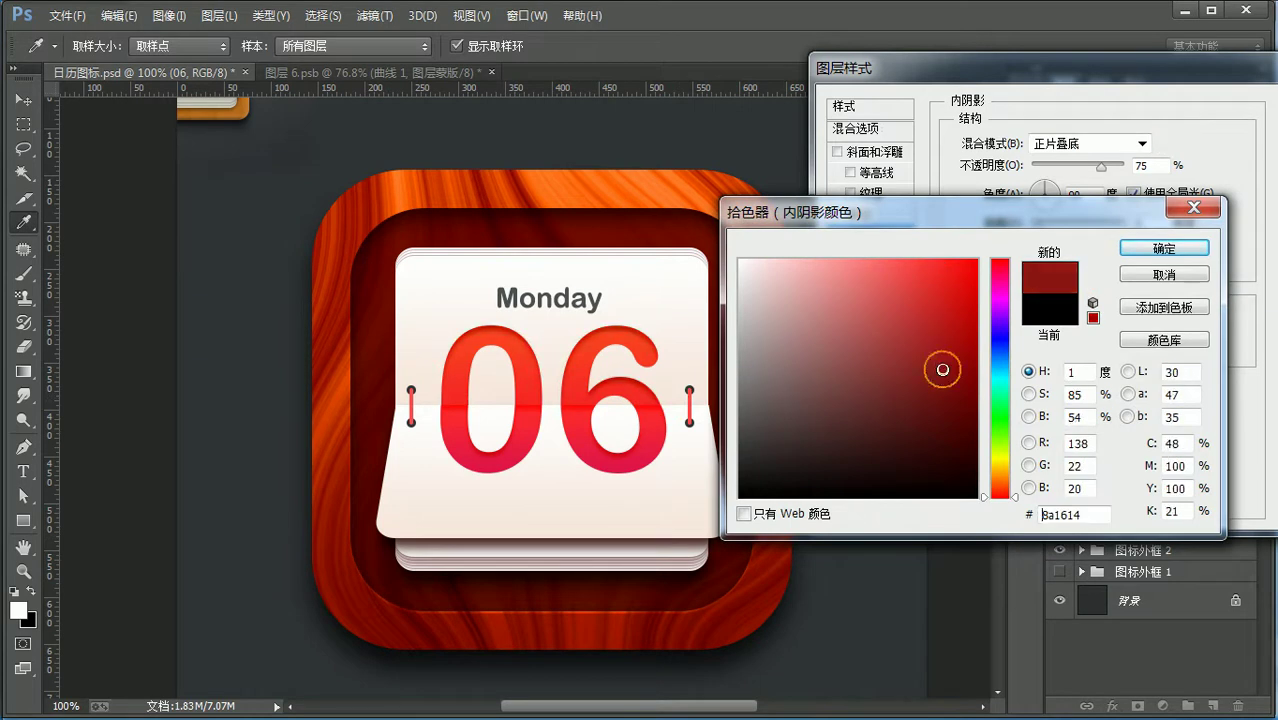
key("Return")
key("Return")
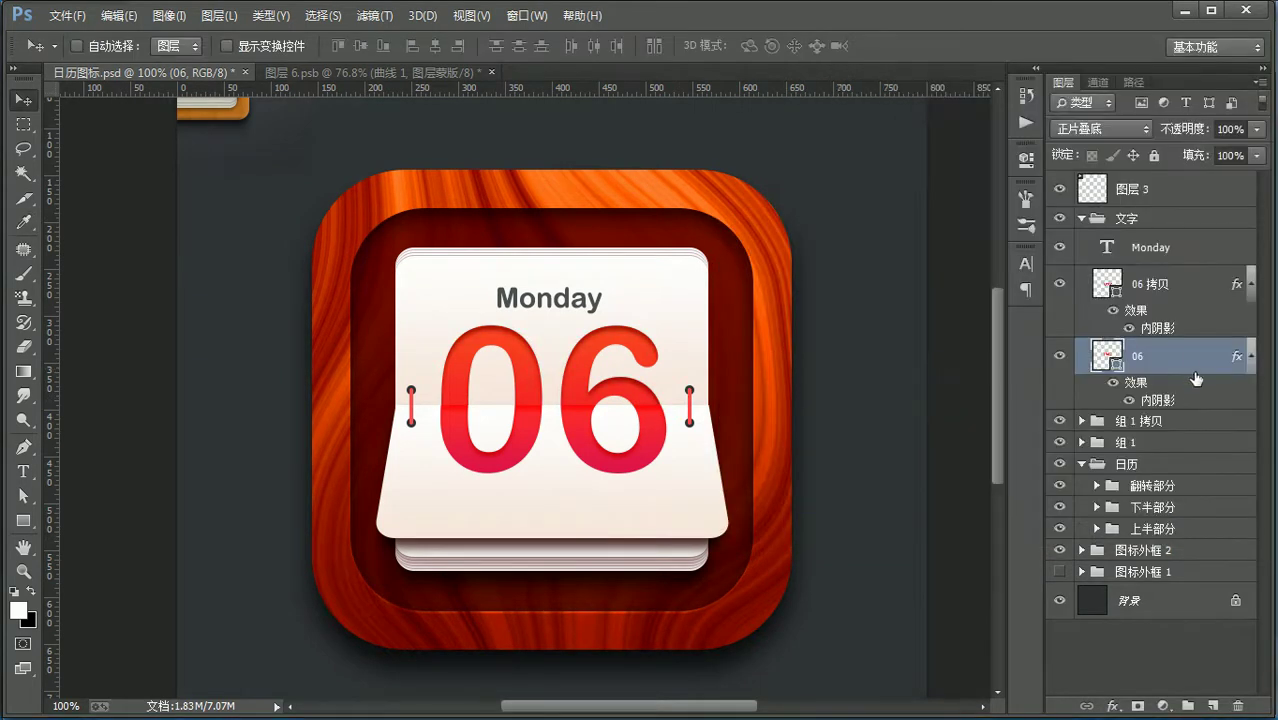
Step: Copy layer 06's dark red inner shadow style and paste it onto 06 拷贝
right_click(1191, 388)
left_click(885, 514)
right_click(1177, 289)
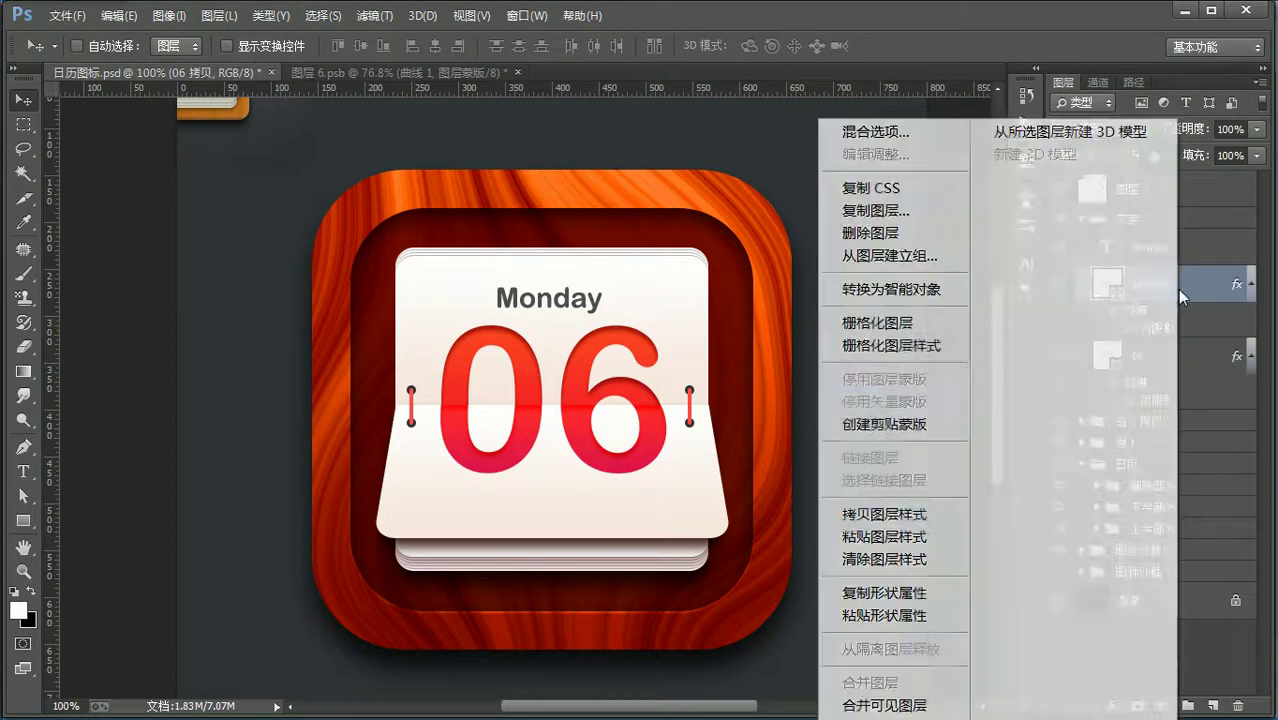
left_click(888, 535)
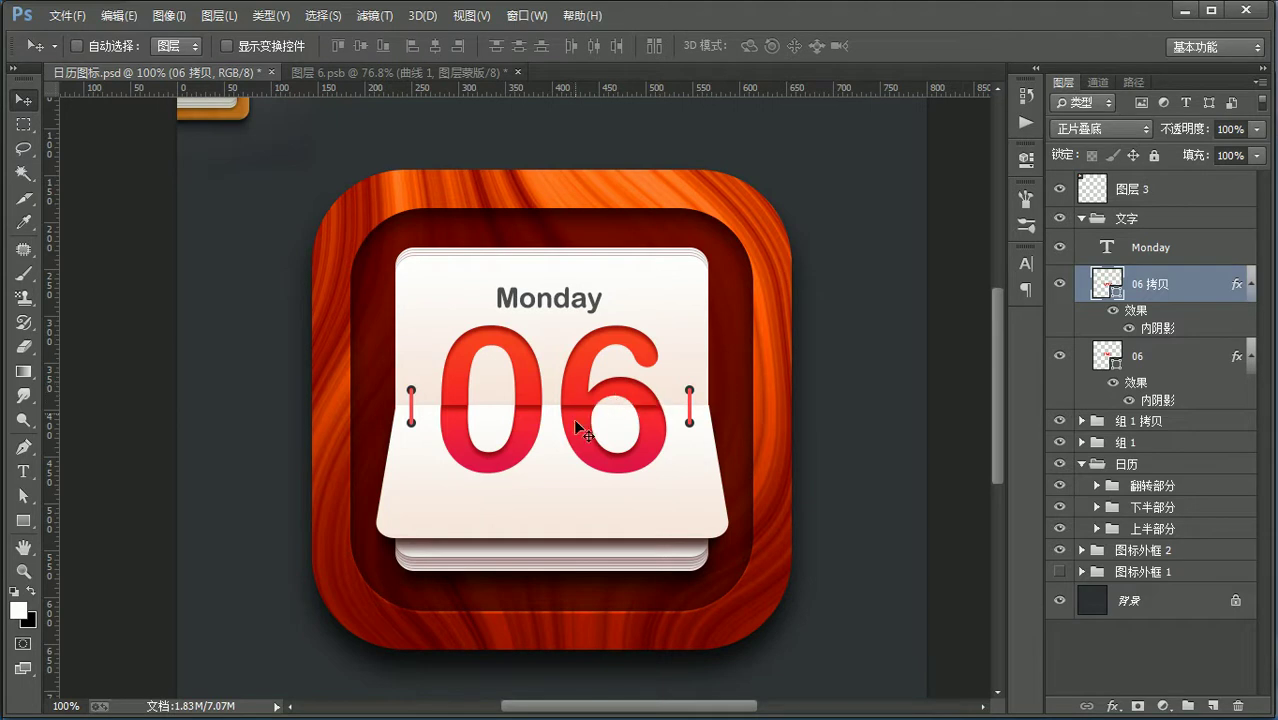
Step: Toggle the effects of both number layers off and on to compare the inner shadow at the fold
left_click(1114, 310)
left_click(1113, 384)
left_click(1113, 383)
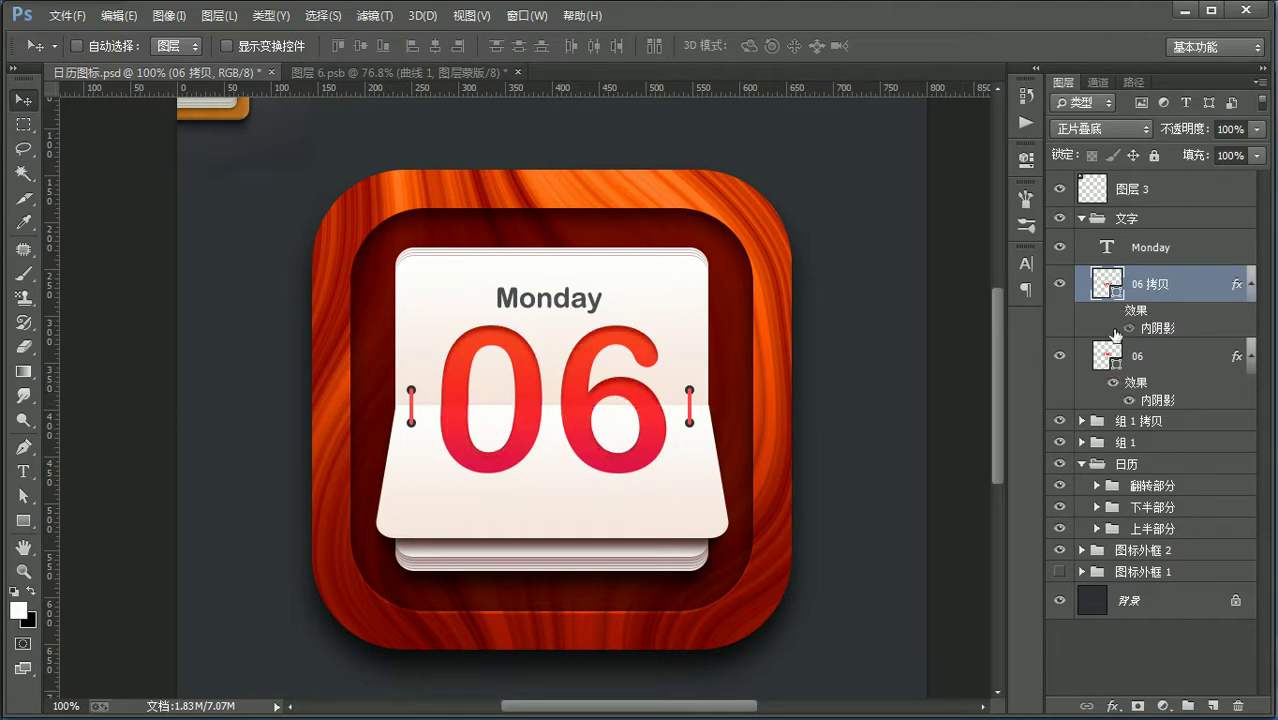
left_click(1114, 310)
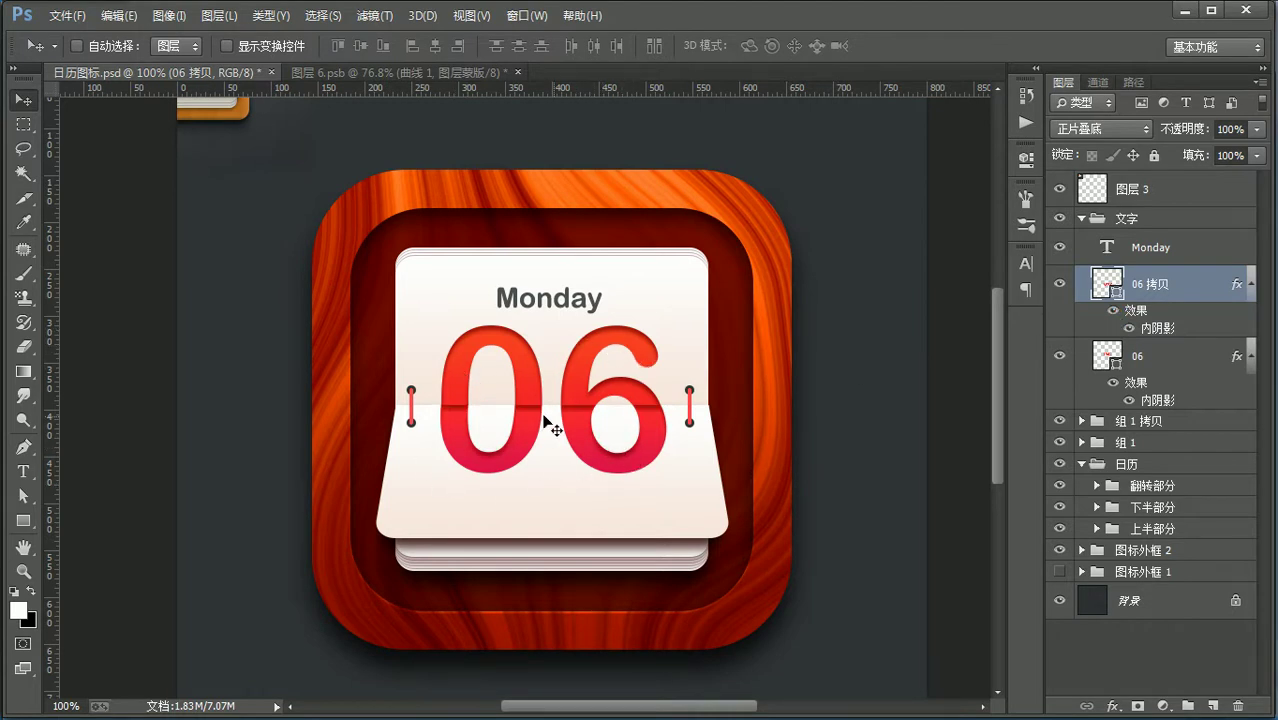
Step: Clear the layer styles from both number layers, 06 拷贝 and 06
right_click(1200, 288)
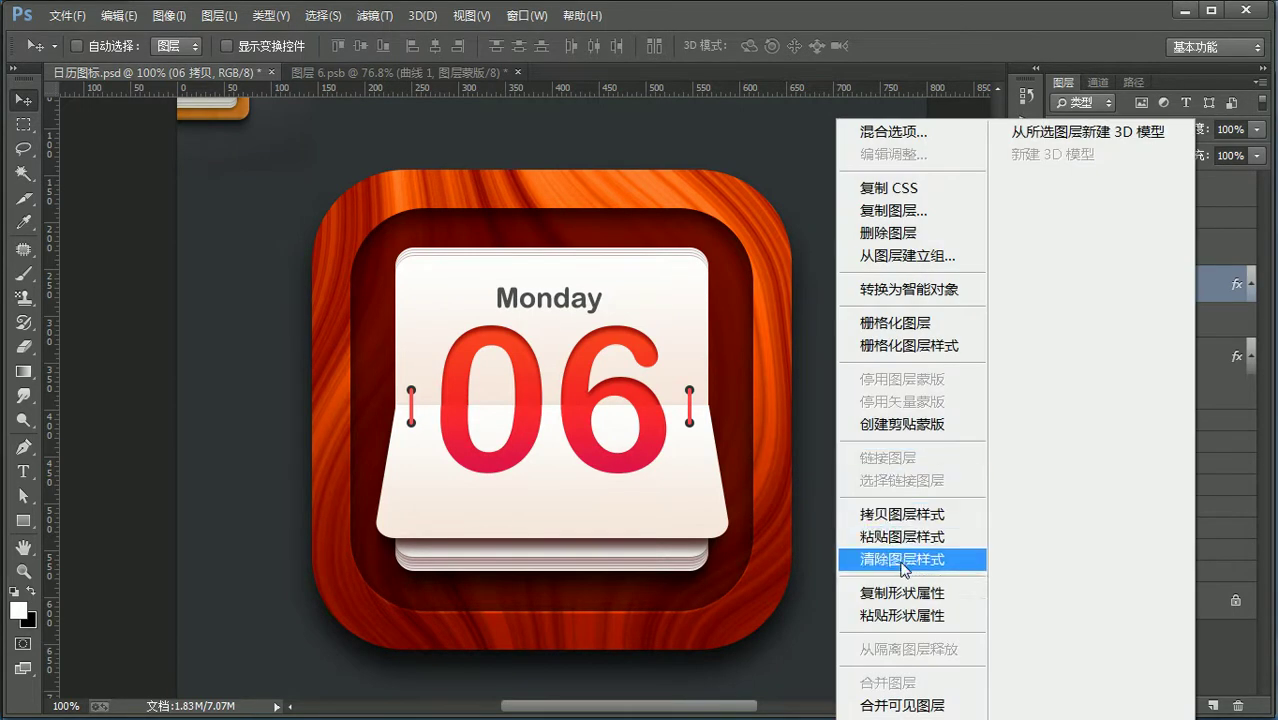
left_click(903, 562)
right_click(1188, 314)
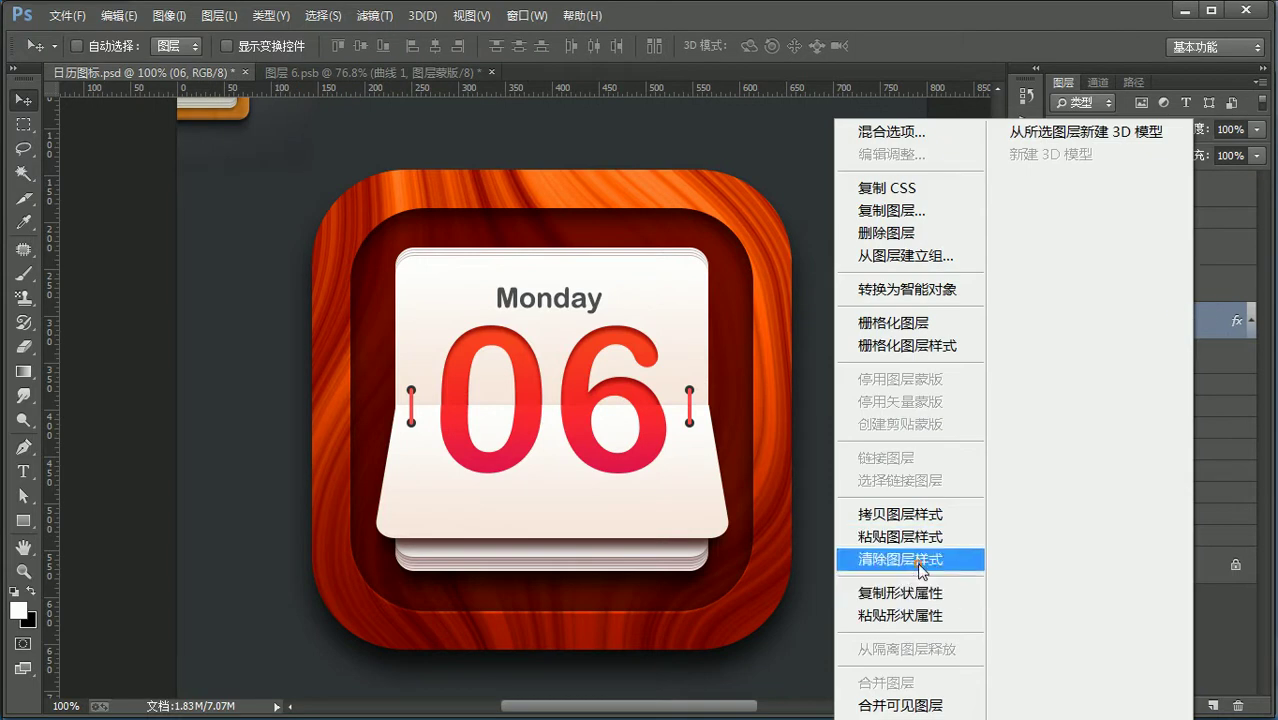
left_click(918, 562)
left_click(1180, 288)
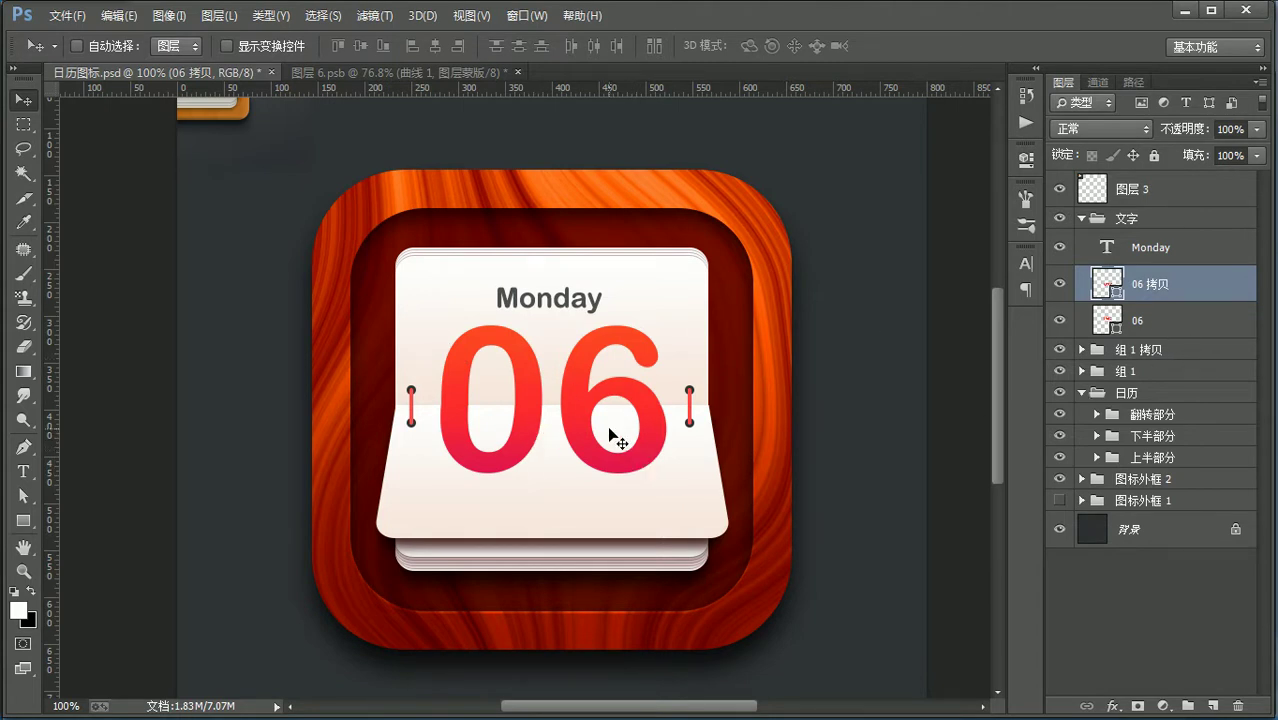
Step: Try merging the shape layers 06 拷贝 and 06 into one layer, and undo the merge
left_click(1192, 325)
left_click(1170, 284)
left_click(1162, 320, "shift")
right_click(1186, 292)
left_click(1236, 287)
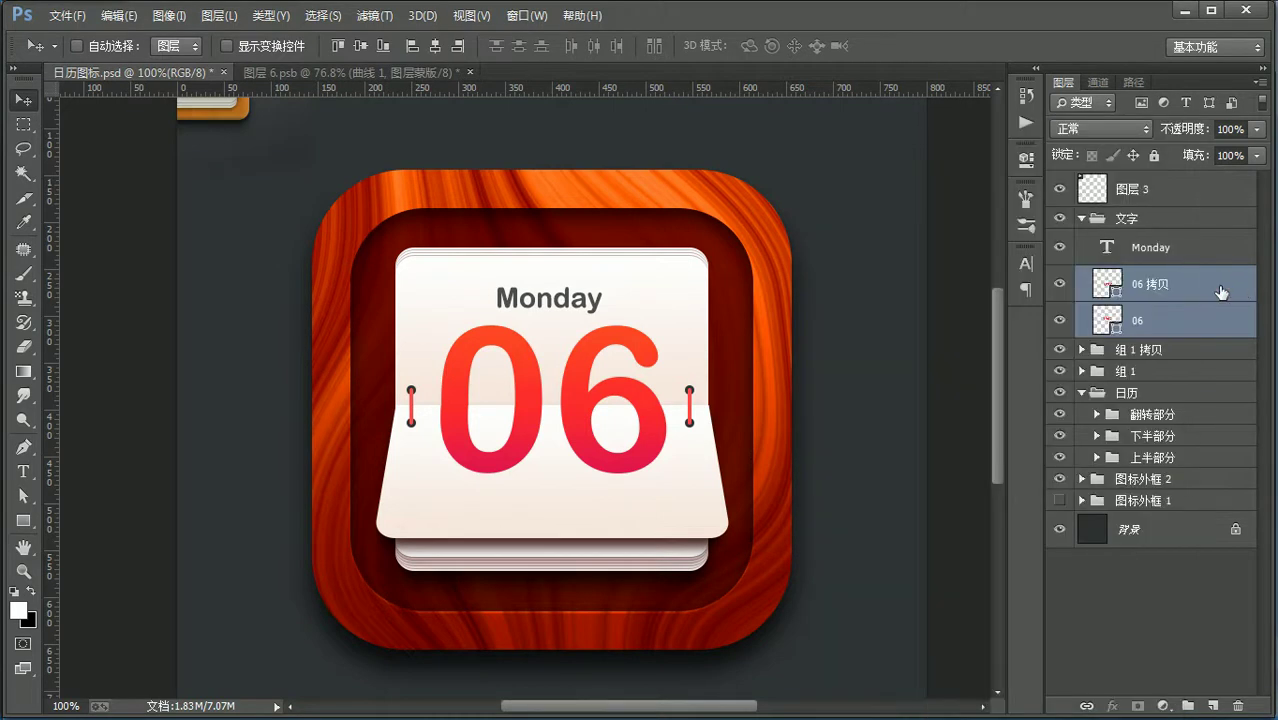
key("ctrl+e")
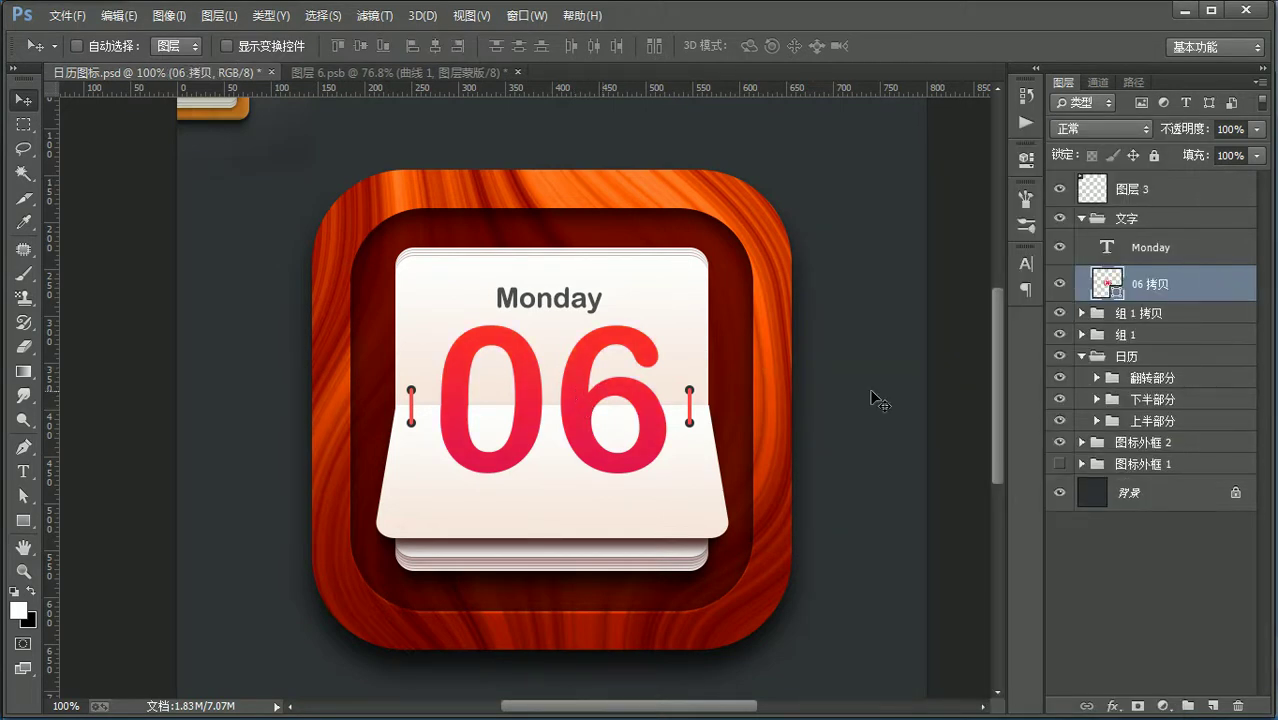
key("ctrl+z")
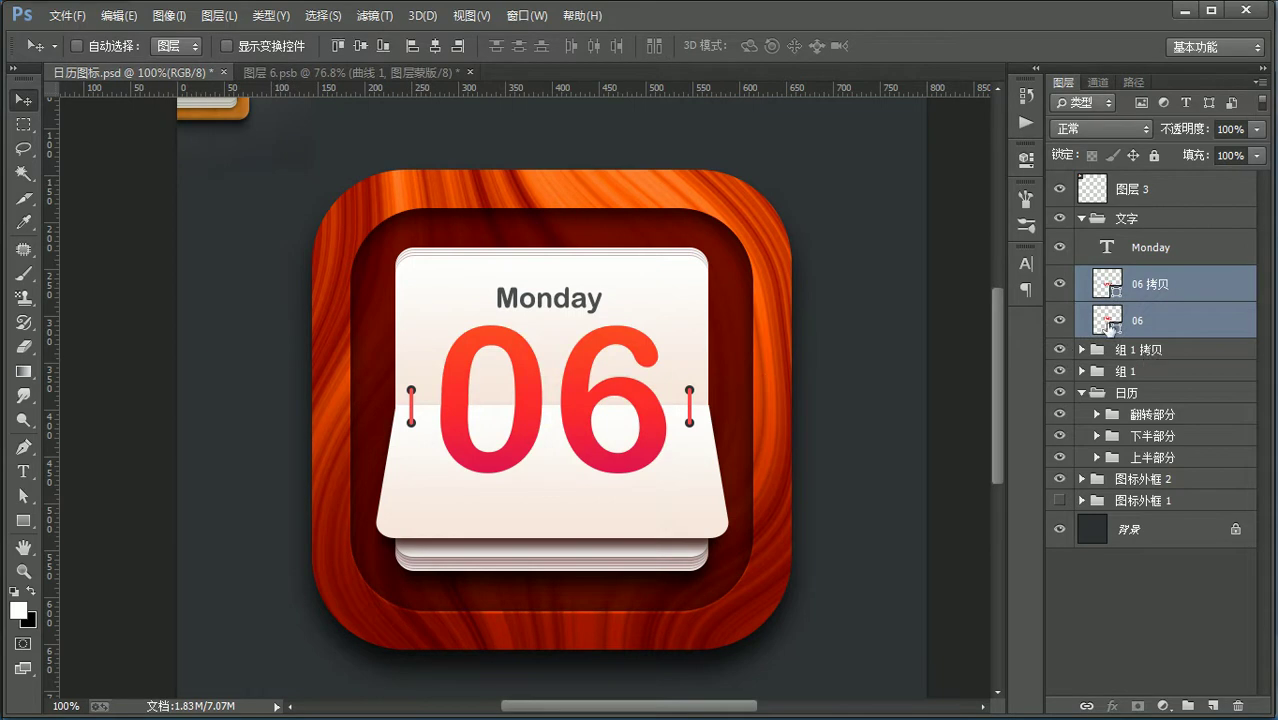
Step: Merge the two number shapes again, try shifting the lower-half paths of the digits, and undo back to separate layers
right_click(1180, 288)
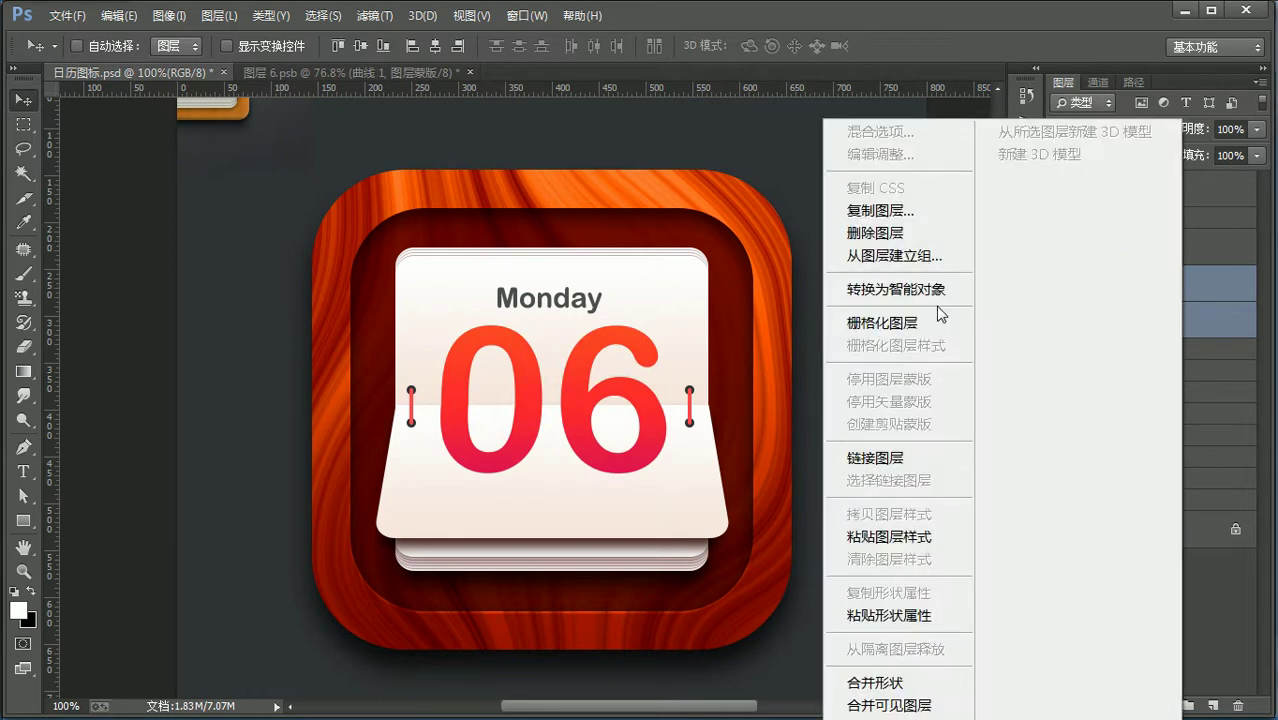
left_click(941, 300)
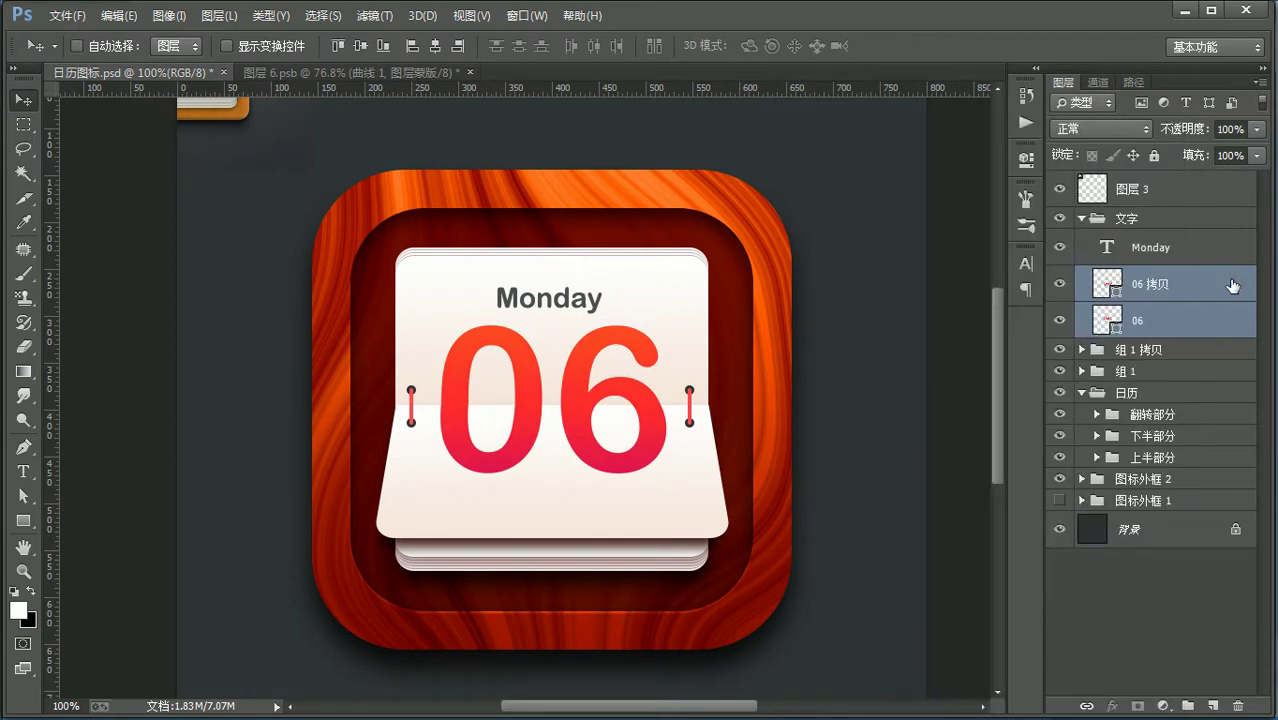
key("a")
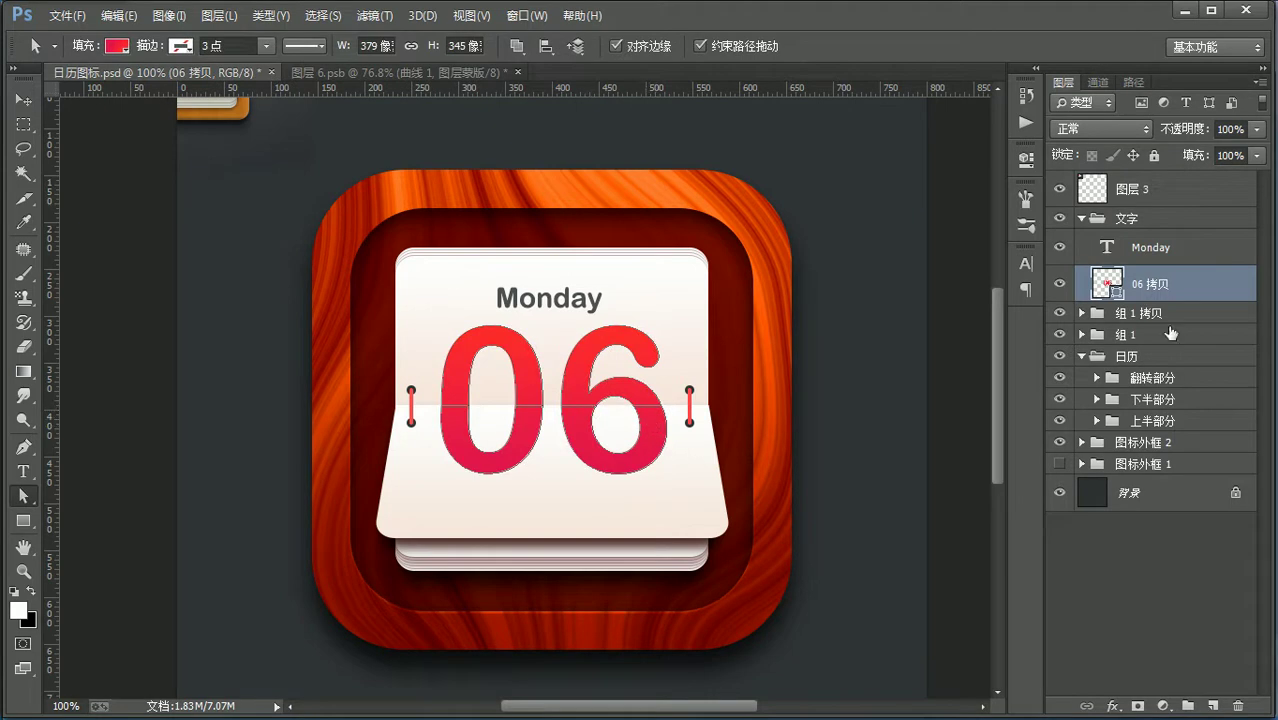
key("v")
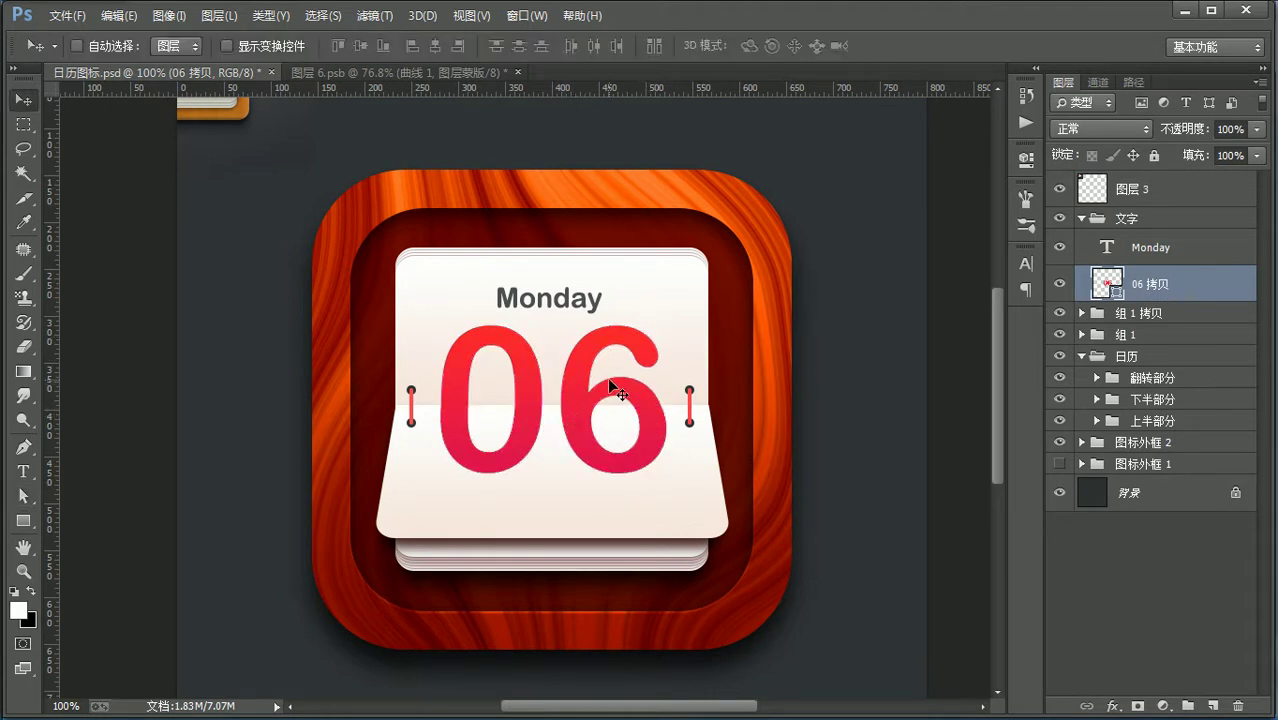
key("a")
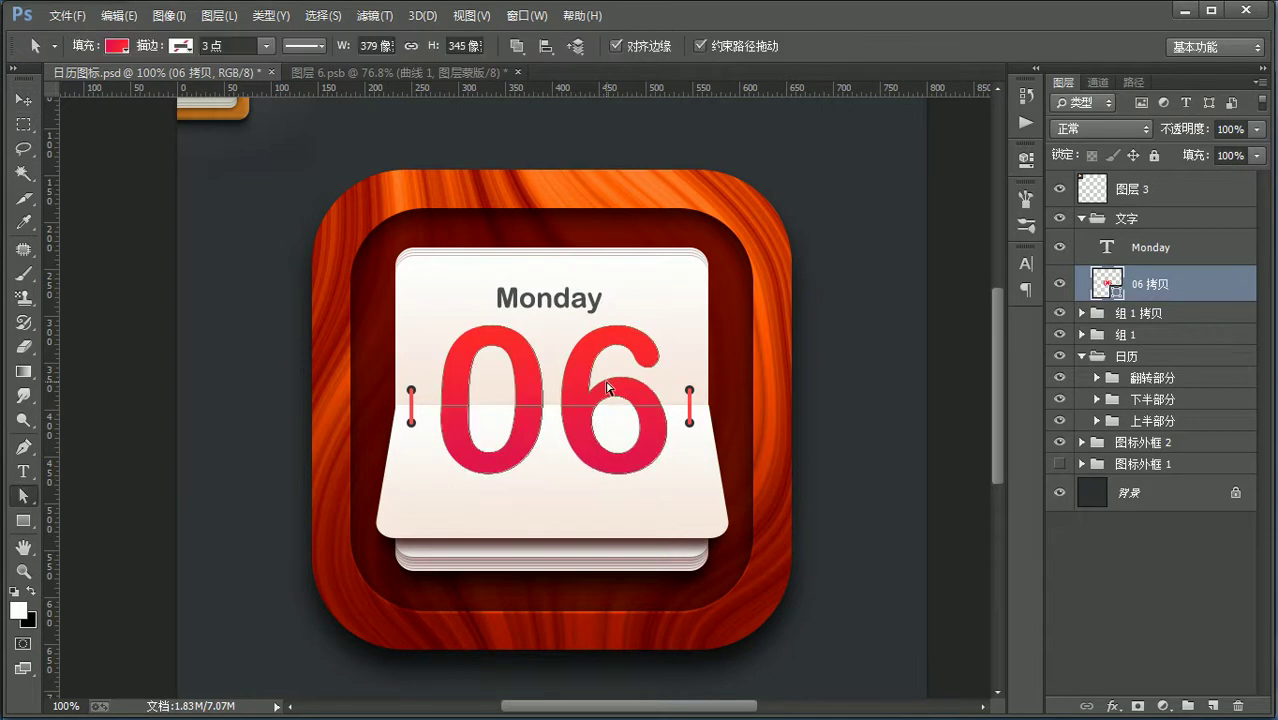
left_click(582, 424)
left_click_drag(580, 421, 598, 445)
key("ctrl+z")
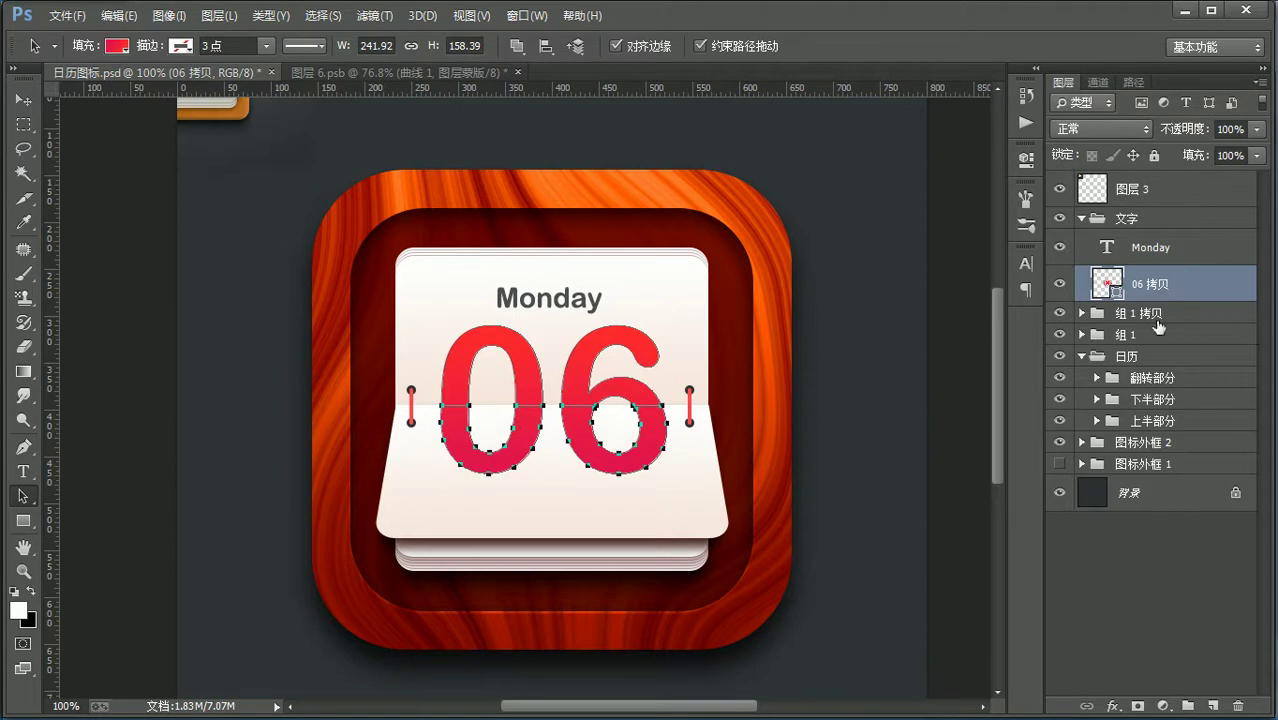
key("ctrl+alt+z")
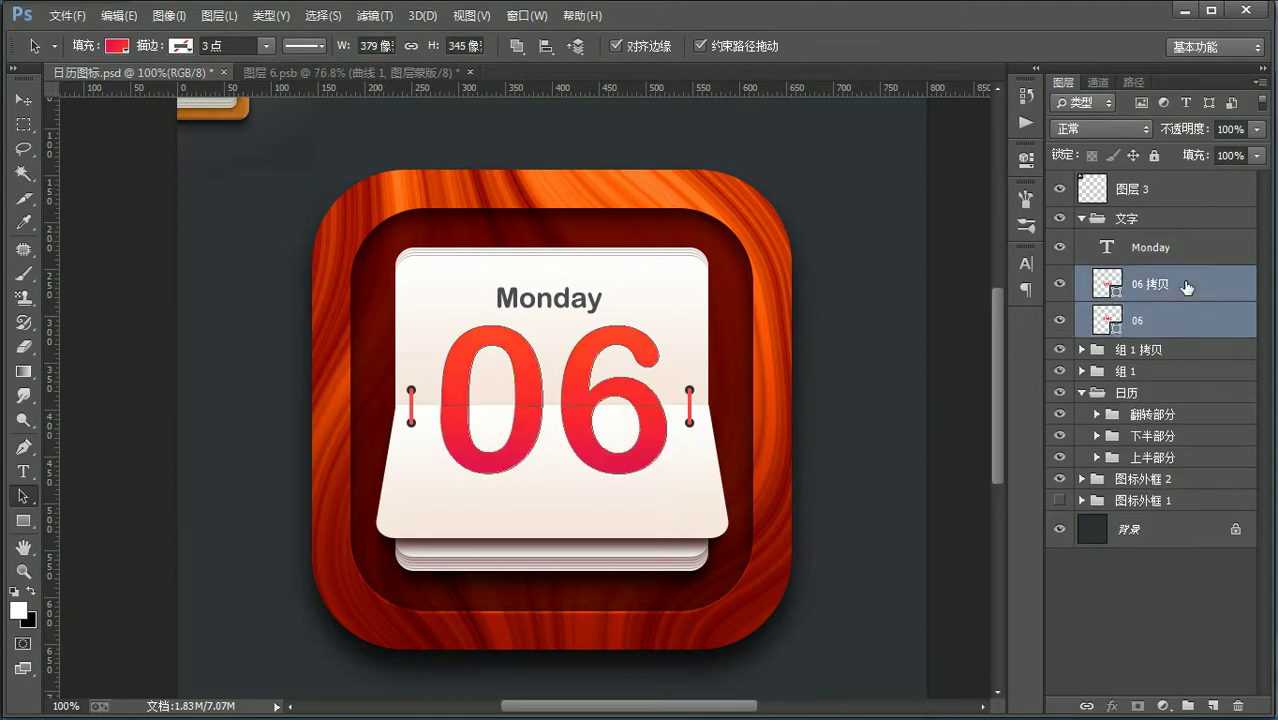
Step: Convert layers 06 拷贝 and 06 together into one smart object
left_click(1187, 287, "shift")
right_click(1187, 287)
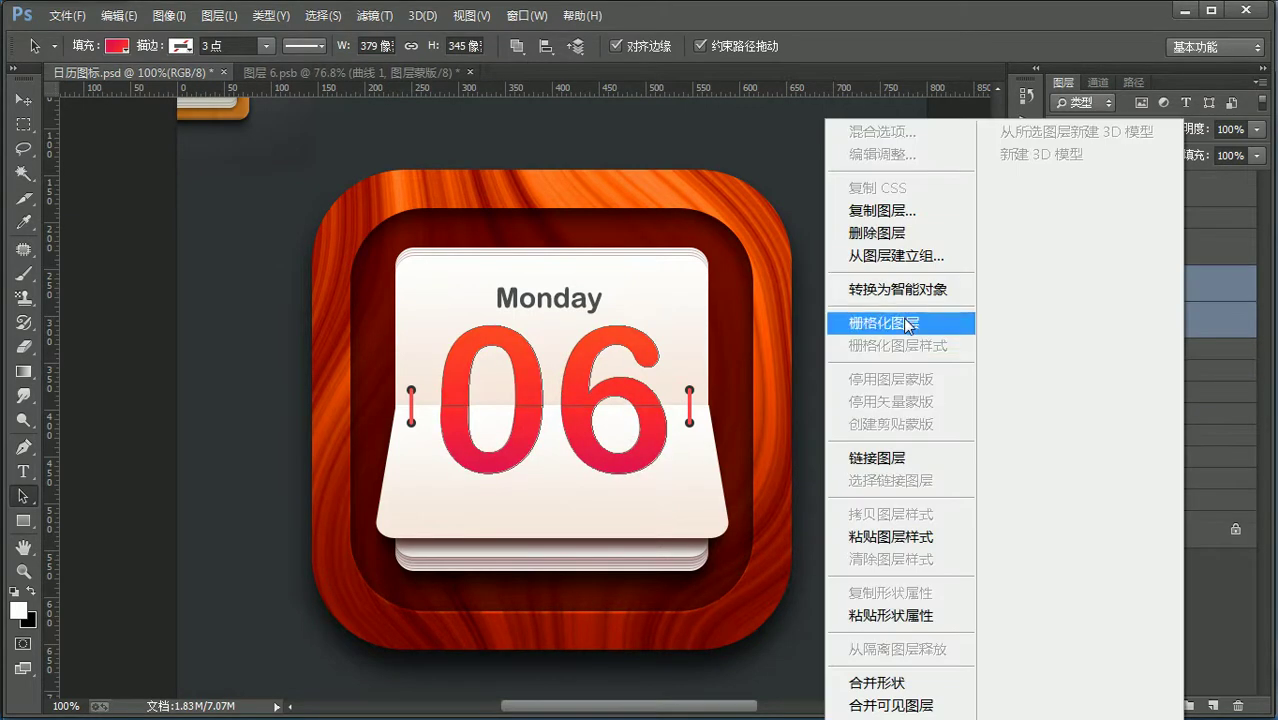
left_click(916, 290)
Step: Open the digits' smart object, toggle its layers to examine the two halves, close it, and undo the conversion
double_click(1117, 292)
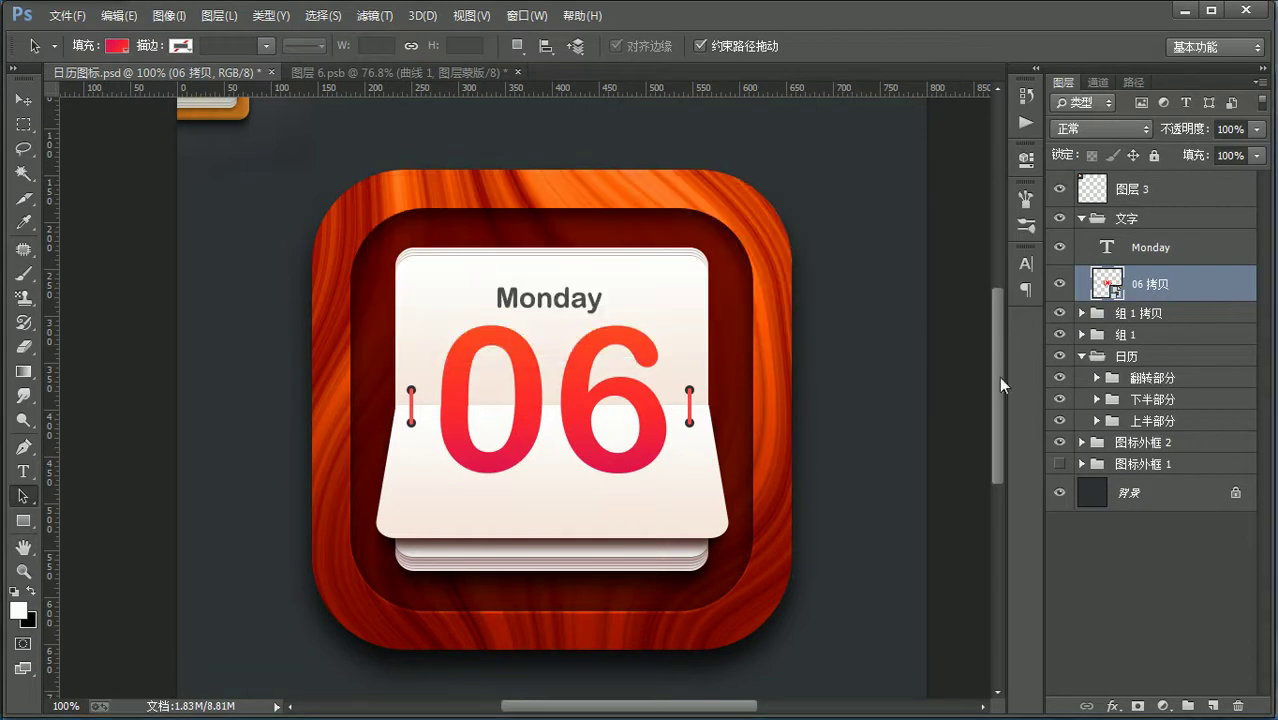
key("Return")
left_click(1058, 185)
left_click(1058, 185)
left_click(1059, 210)
left_click(1059, 210)
left_click(750, 72)
left_click(605, 278)
key("ctrl+z")
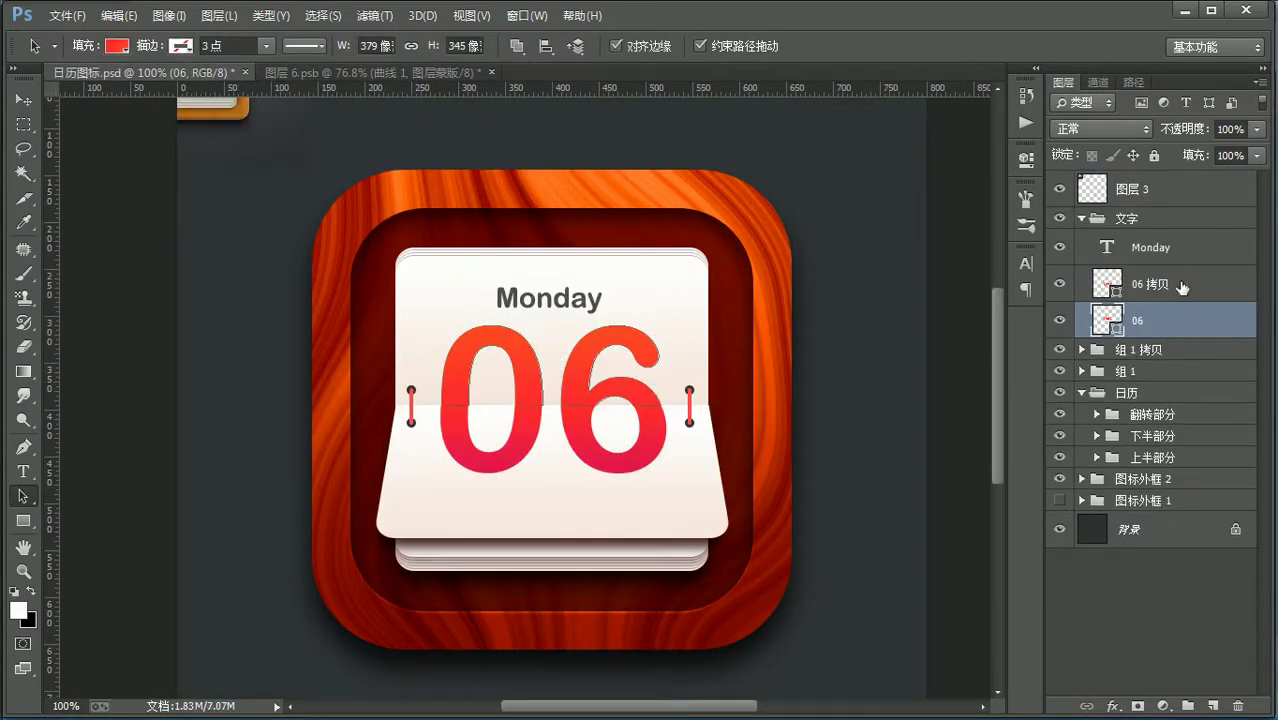
Step: Group the shape layers 06 拷贝 and 06 together
left_click(1181, 285, "shift")
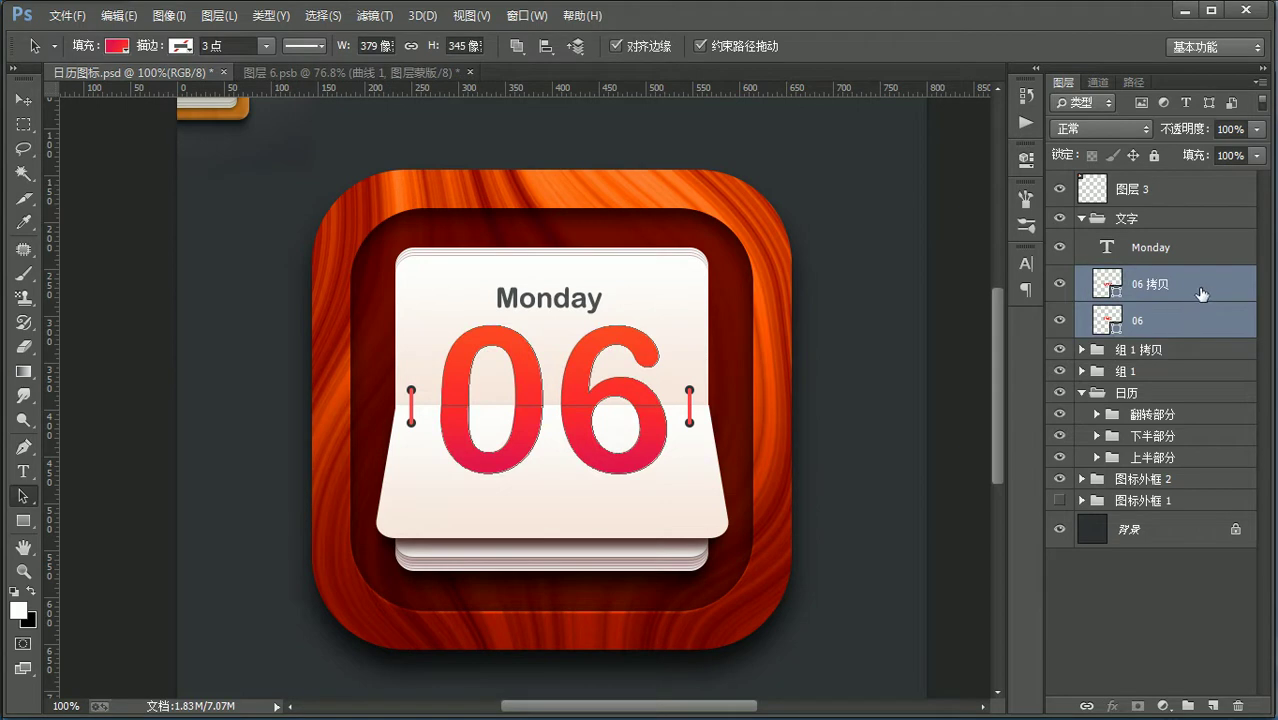
key("ctrl+g")
left_click(1062, 277)
left_click(1062, 277)
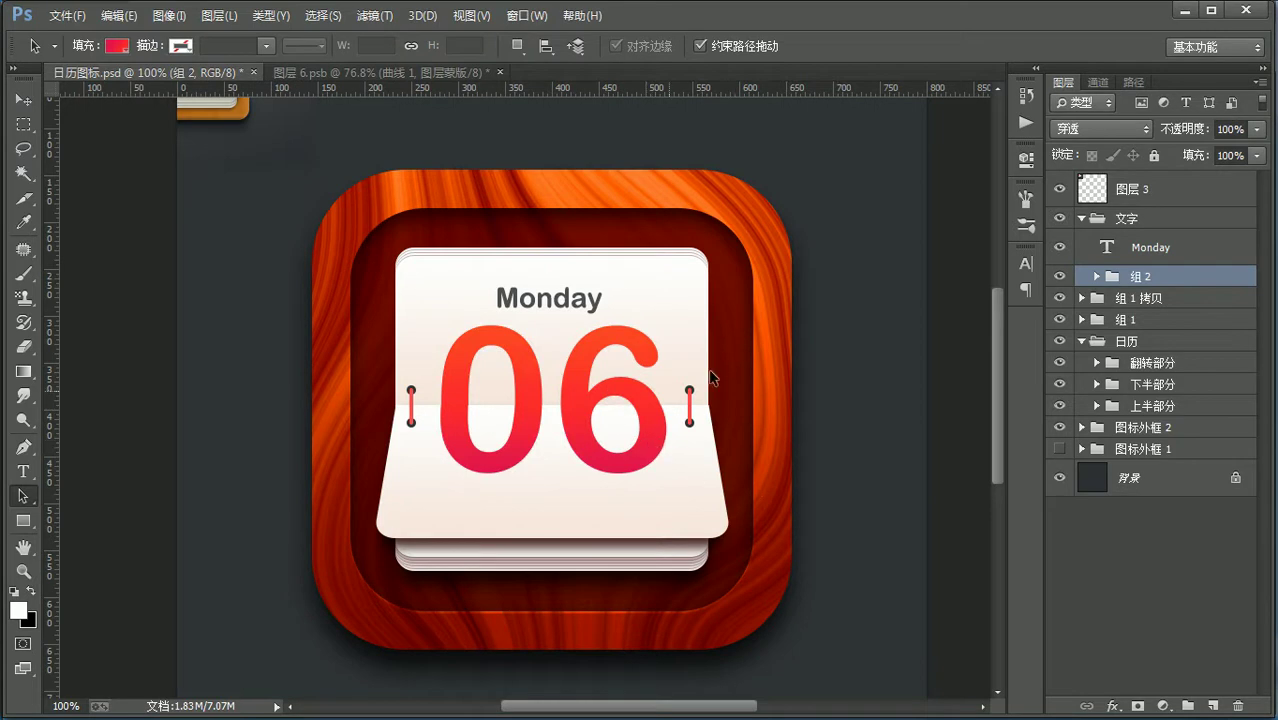
Step: Add an inner shadow in Multiply (正片叠底) blend mode to the digits' group 组 2
double_click(1239, 280)
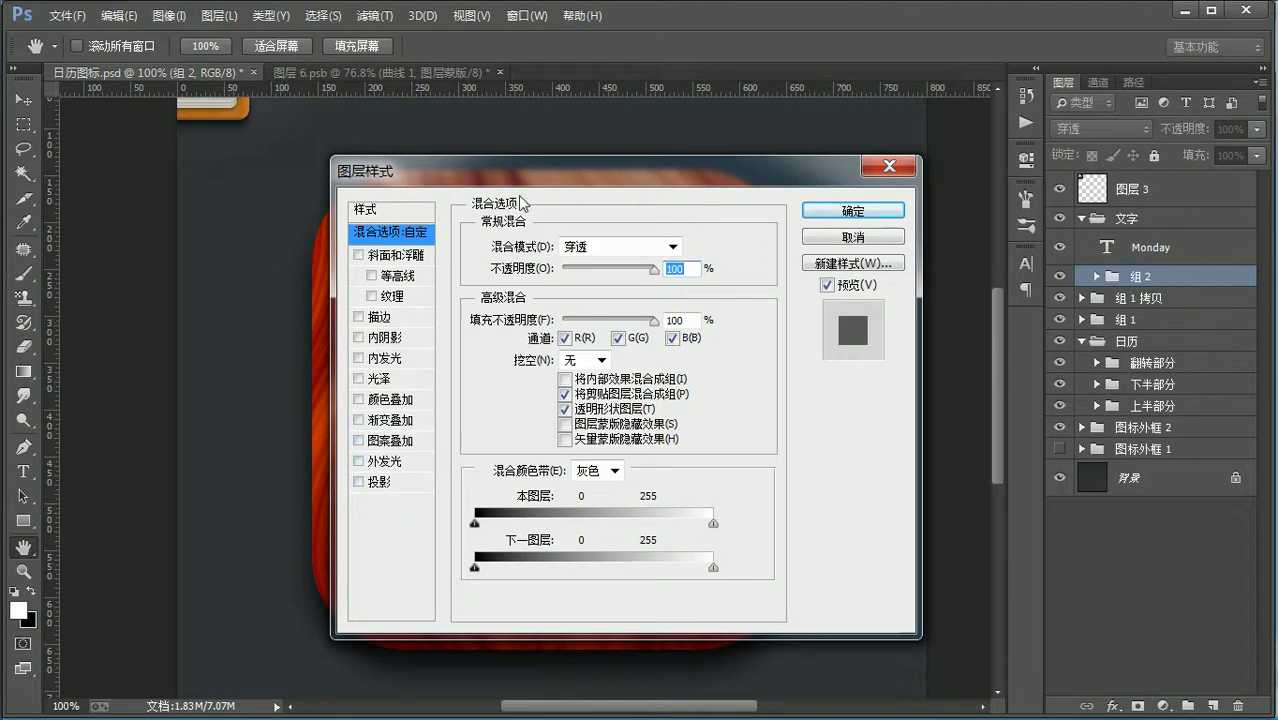
left_click_drag(534, 176, 713, 131)
left_click(590, 291)
left_click(878, 205)
left_click_drag(842, 352, 738, 500)
key("Return")
left_click(837, 205)
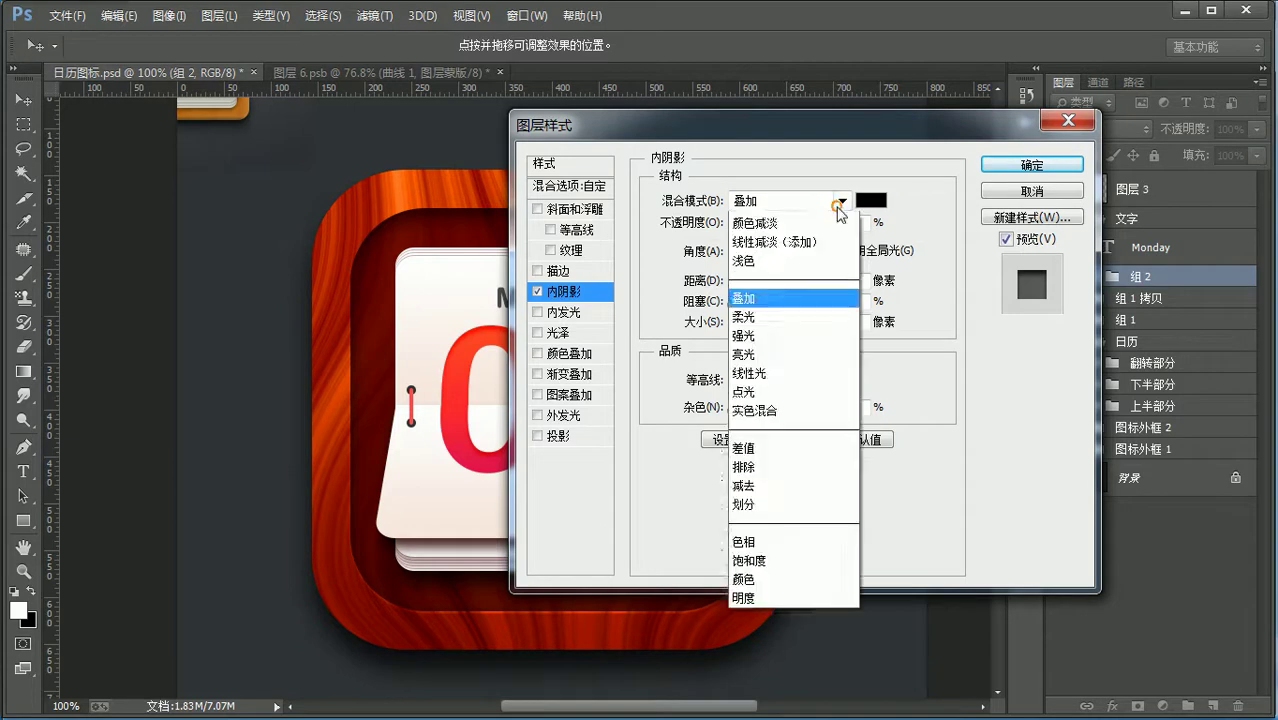
left_click(795, 278)
left_click_drag(815, 130, 1040, 441)
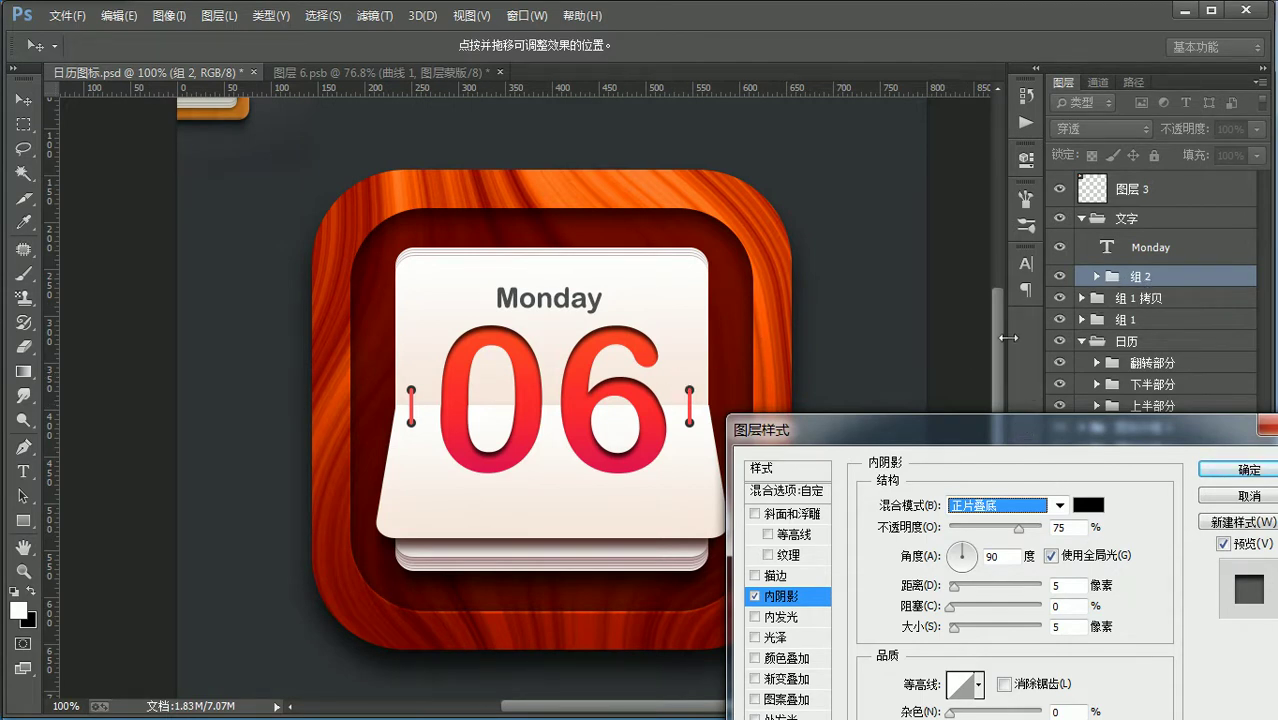
left_click_drag(941, 437, 929, 389)
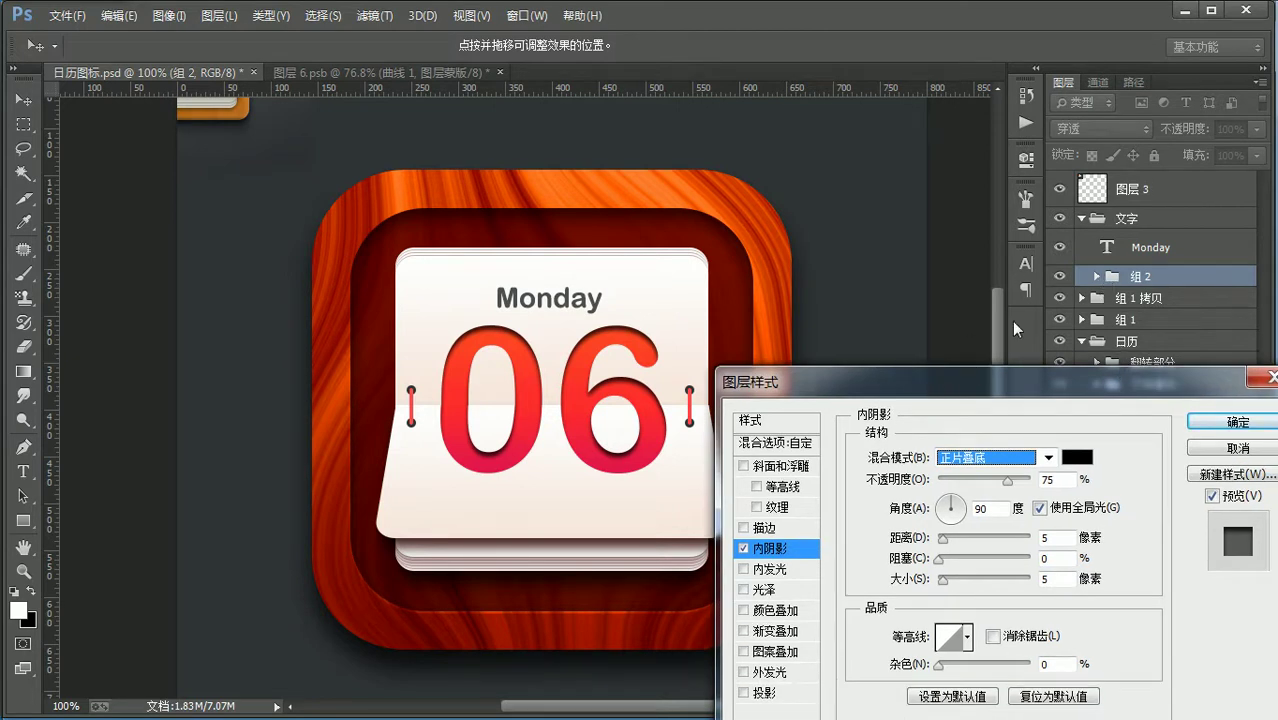
Step: Set the inner shadow's colour to a dark crimson based on a red sampled from the digits
left_click(1077, 457)
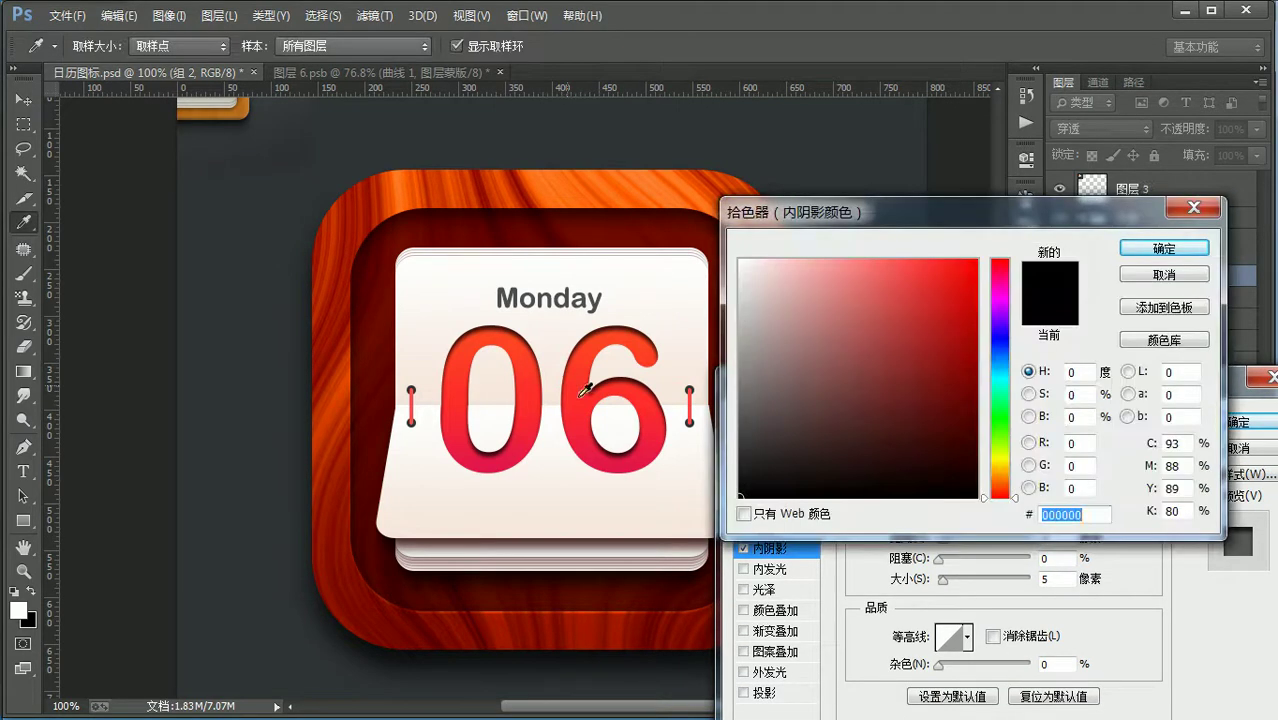
left_click(637, 461)
left_click_drag(928, 317, 933, 342)
key("Return")
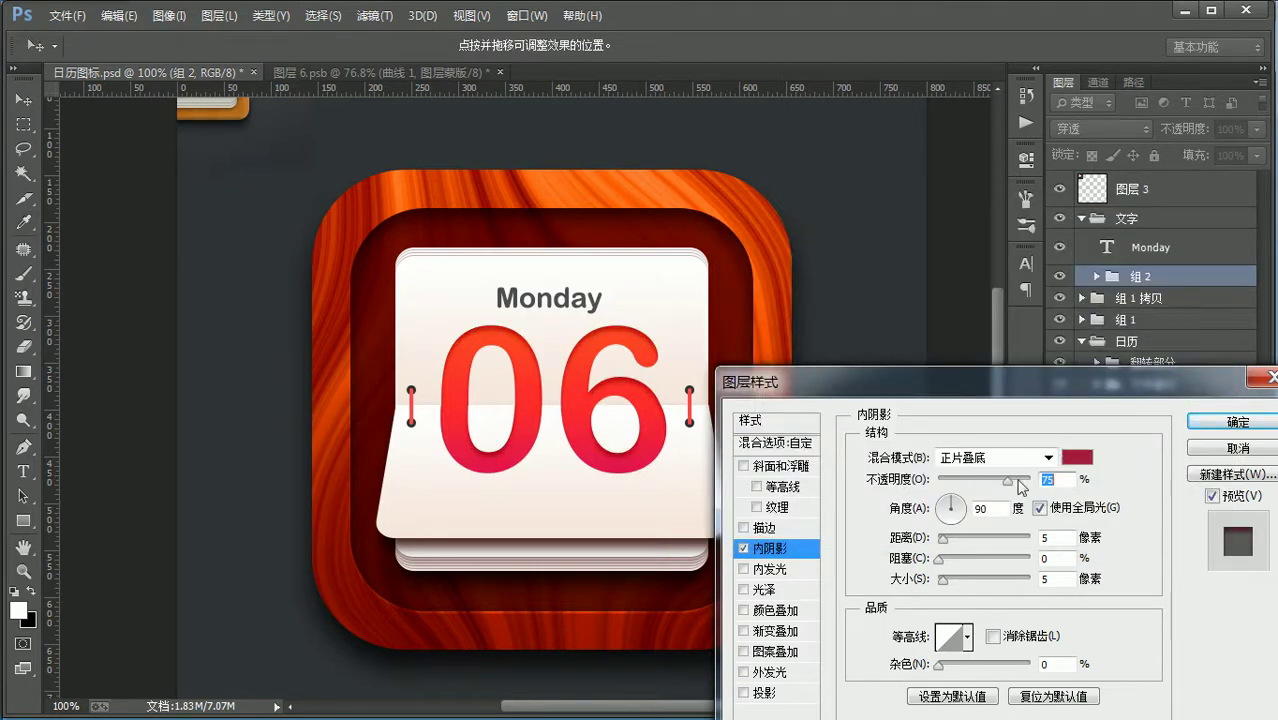
Step: Set the inner shadow's distance to 3 px and size to 2 px, and lower its opacity slightly
left_click(1050, 538)
type("3")
key("Tab")
key("Tab")
type("2")
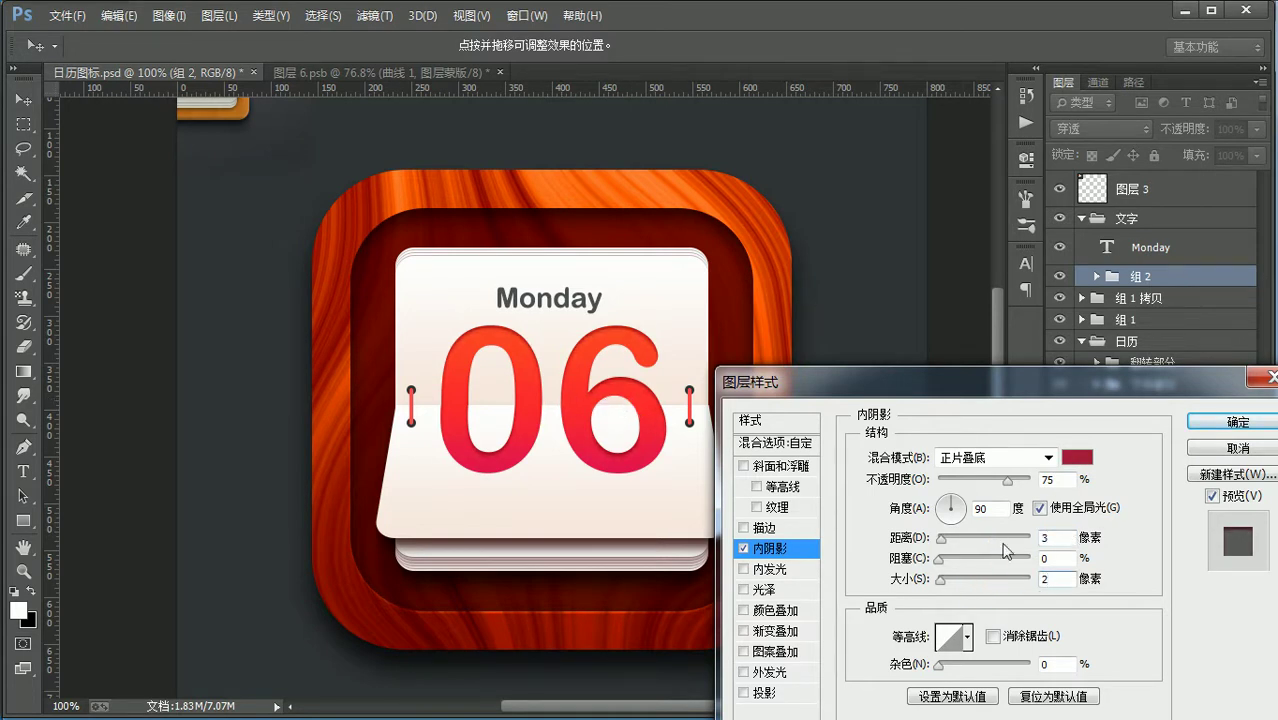
double_click(1045, 537)
type("4")
key("BackSpace")
type("3")
left_click_drag(1005, 482, 993, 484)
Step: Add a white (ffffff) drop shadow to the digits' group in Overlay (叠加) blend mode
left_click(744, 693)
left_click(797, 693)
left_click(1077, 457)
left_click_drag(927, 466, 541, 189)
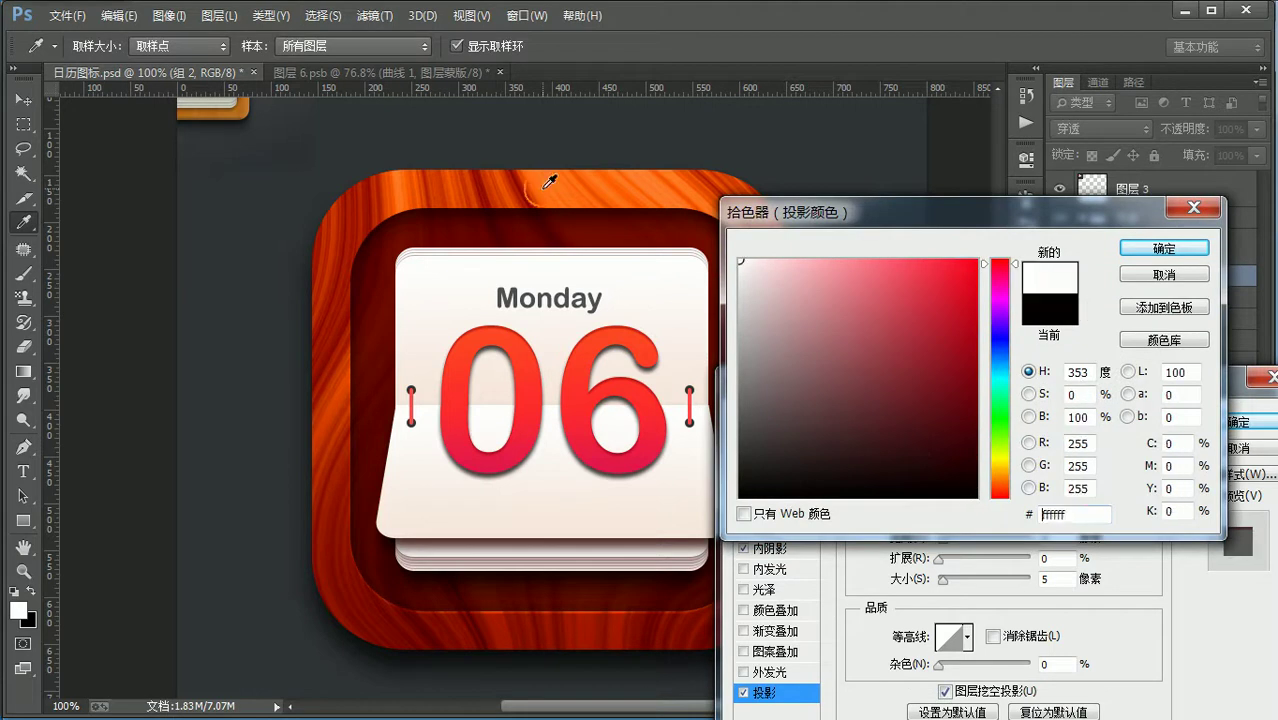
key("Return")
left_click(1010, 457)
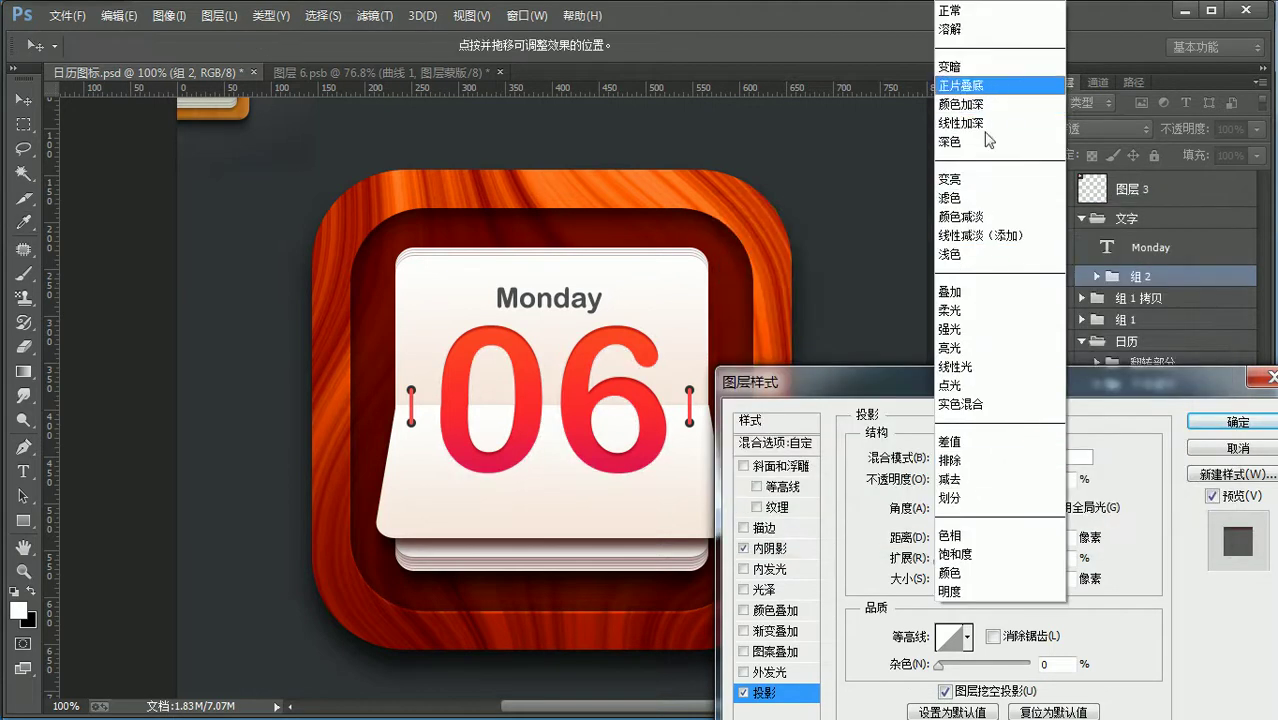
left_click(962, 291)
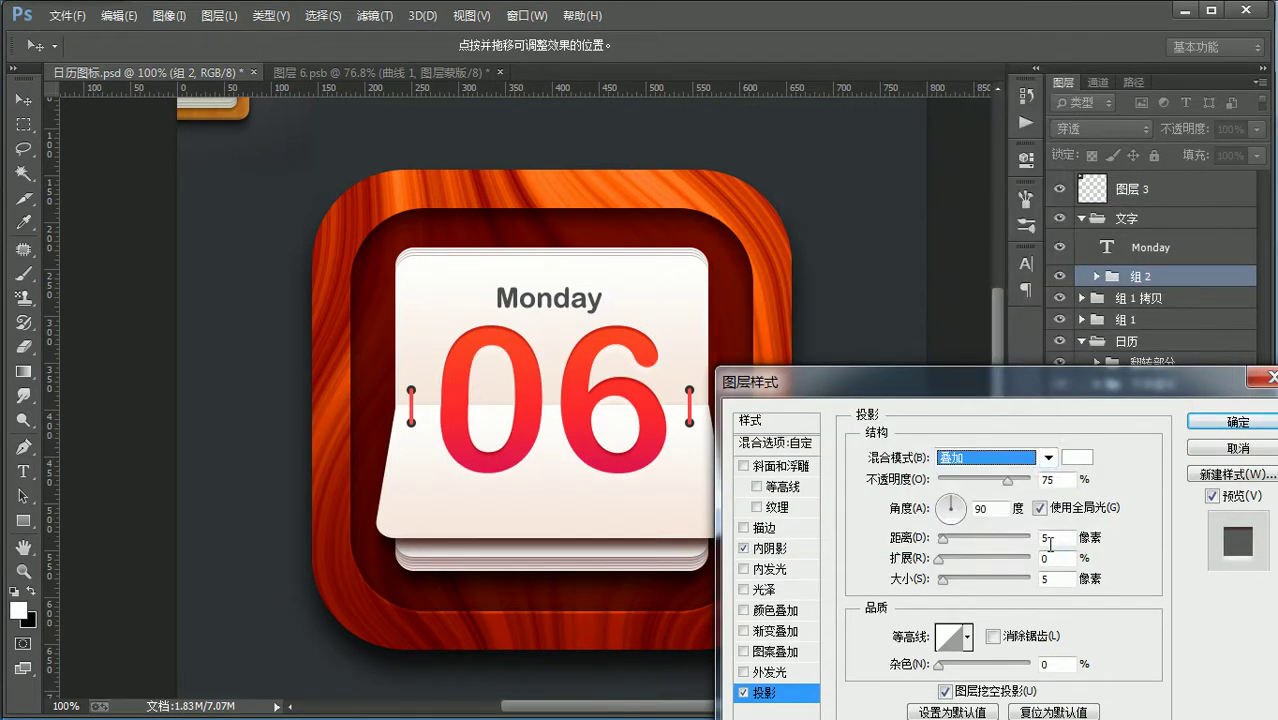
Step: Set the drop shadow's distance and size to 2 px each and apply the layer style
left_click_drag(1050, 540, 1012, 535)
type("2")
left_click_drag(1048, 580, 1013, 578)
type("2")
key("Return")
key("z")
left_click_drag(602, 483, 745, 485)
key("v")
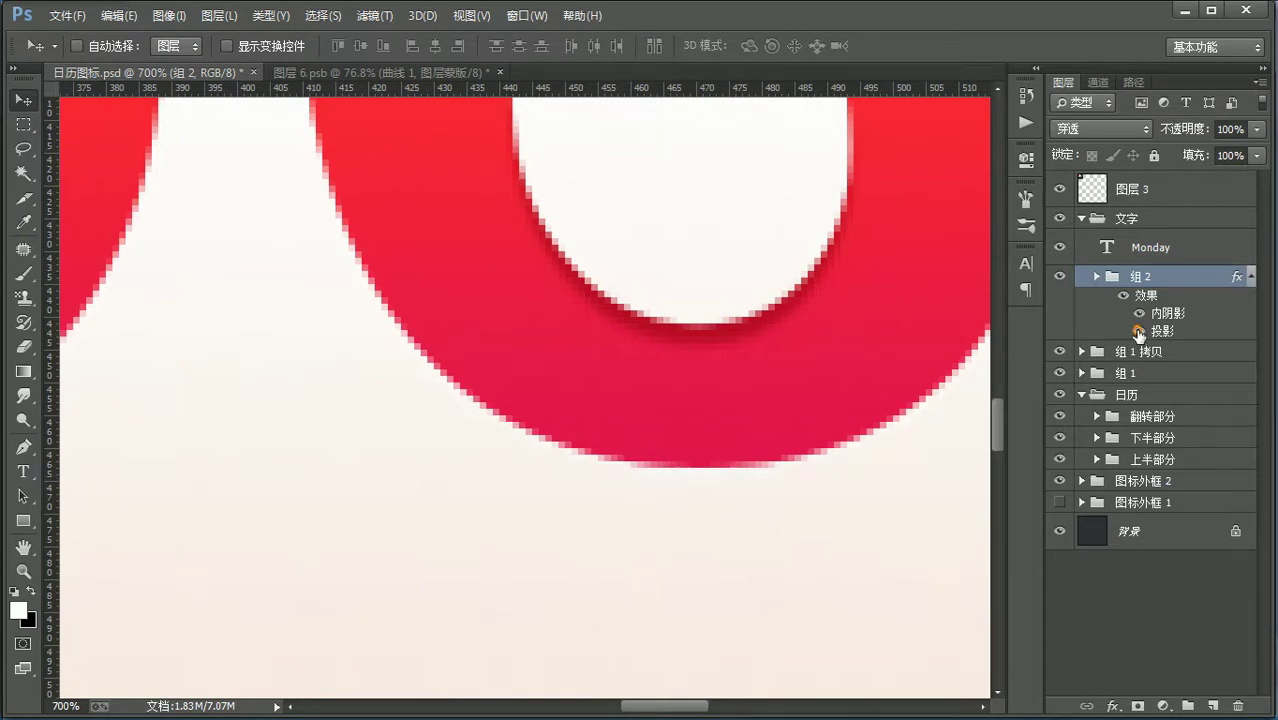
key("z")
left_click(500, 45)
key("v")
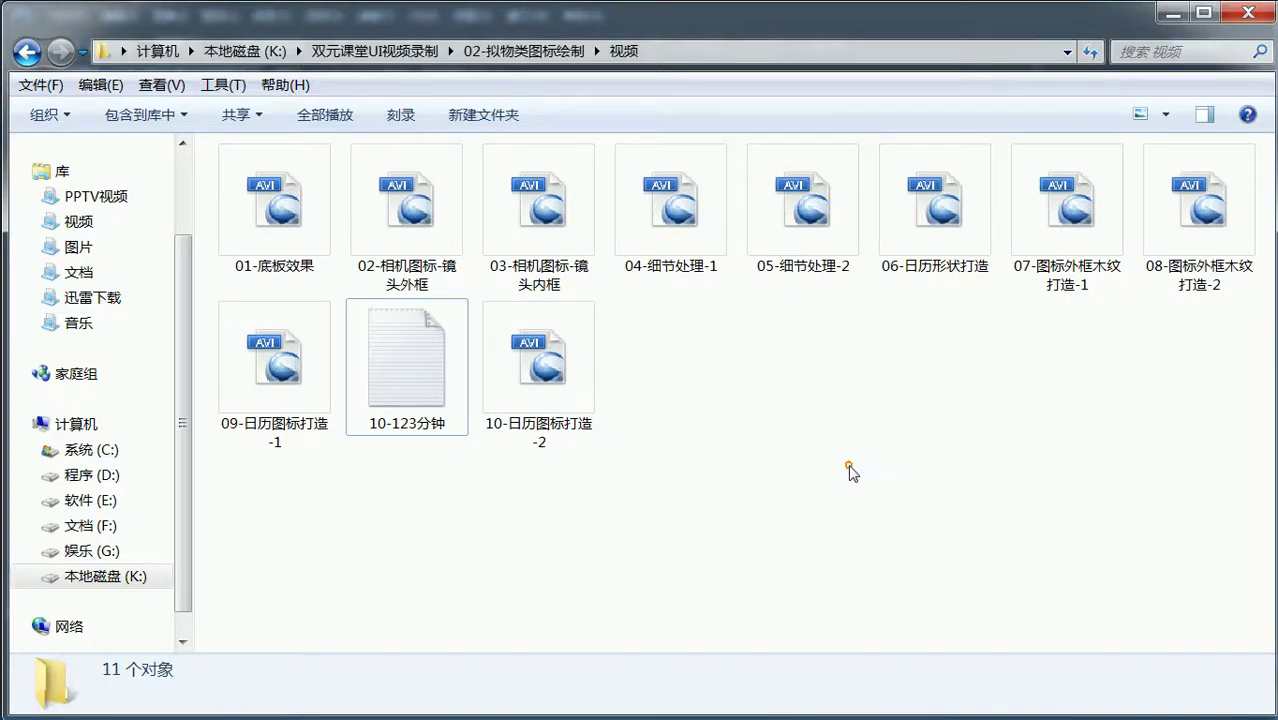
Step: Open 相机图标.psd from the 相机 folder in the image viewer, examine the camera icon's design, and return to Photoshop
key("BackSpace")
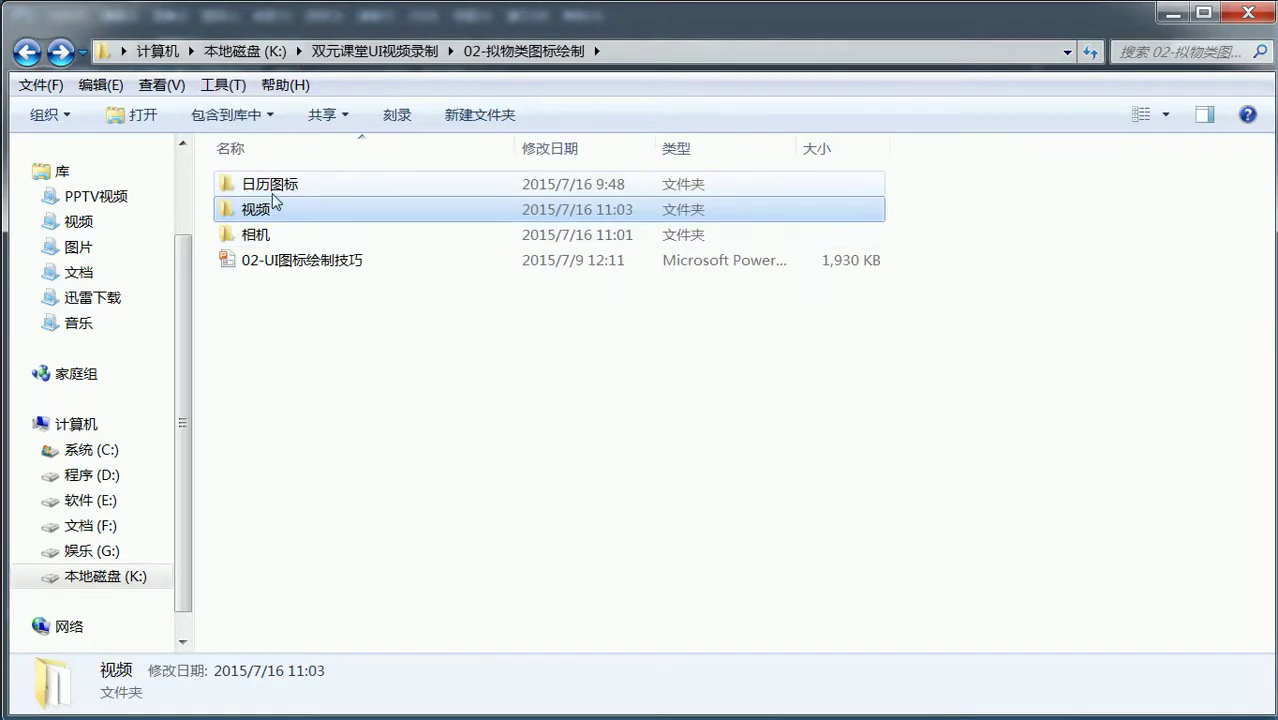
double_click(276, 184)
key("BackSpace")
double_click(394, 230)
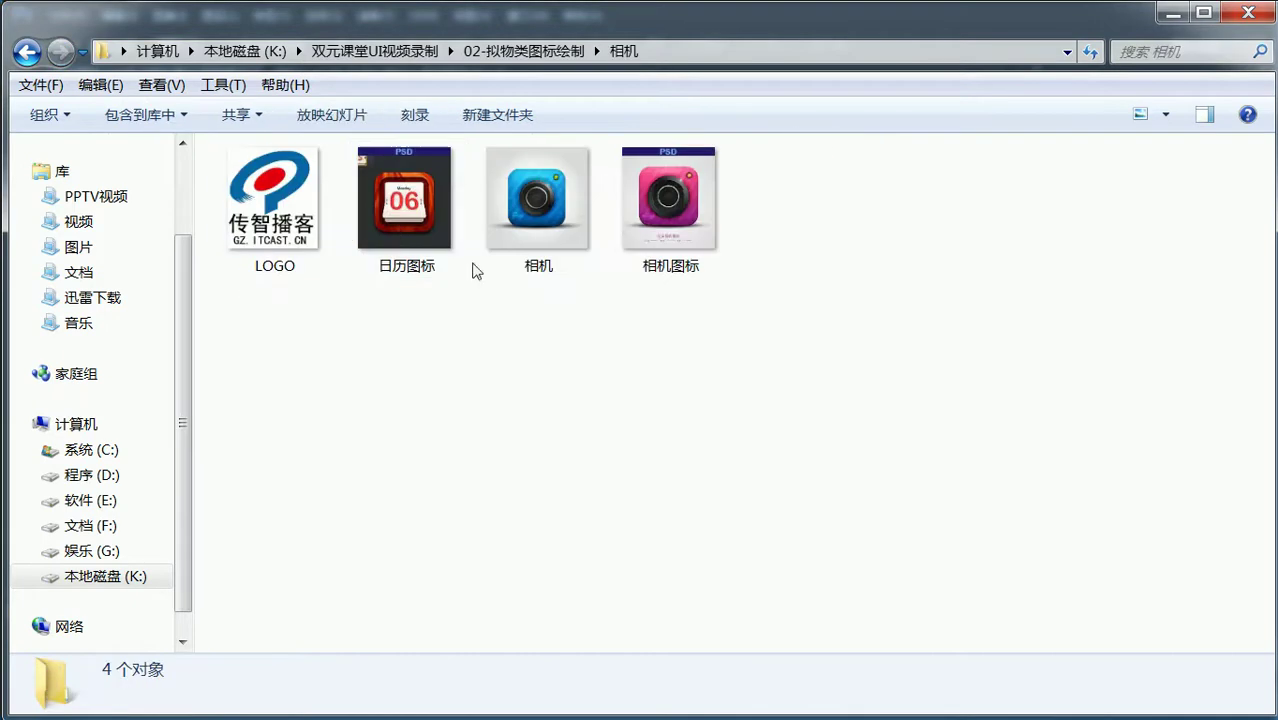
double_click(678, 210)
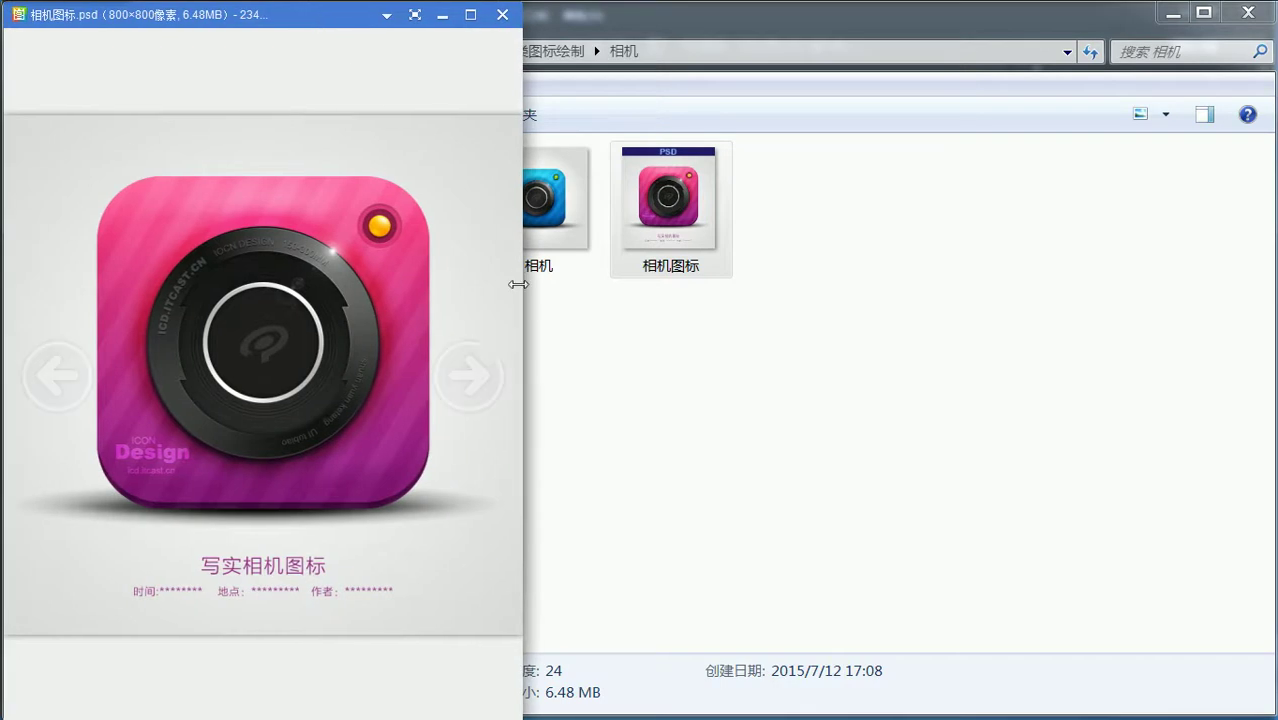
left_click_drag(521, 303, 1274, 320)
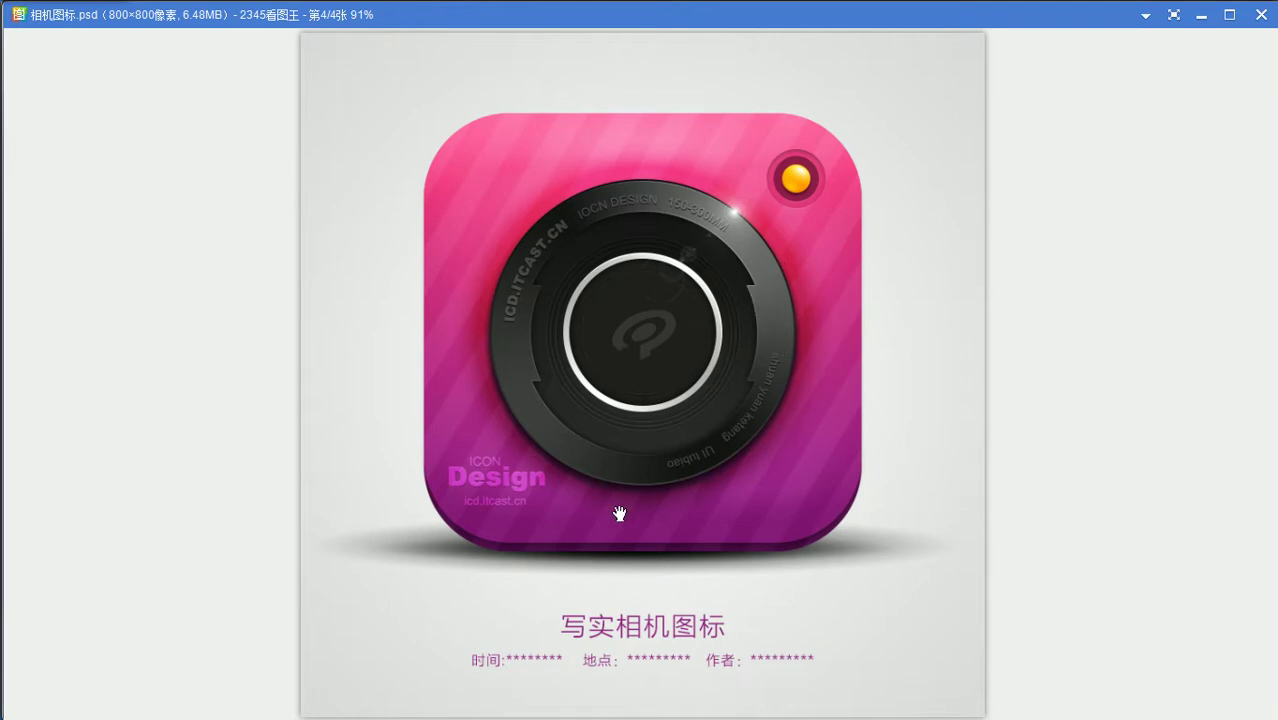
key("alt+Tab")
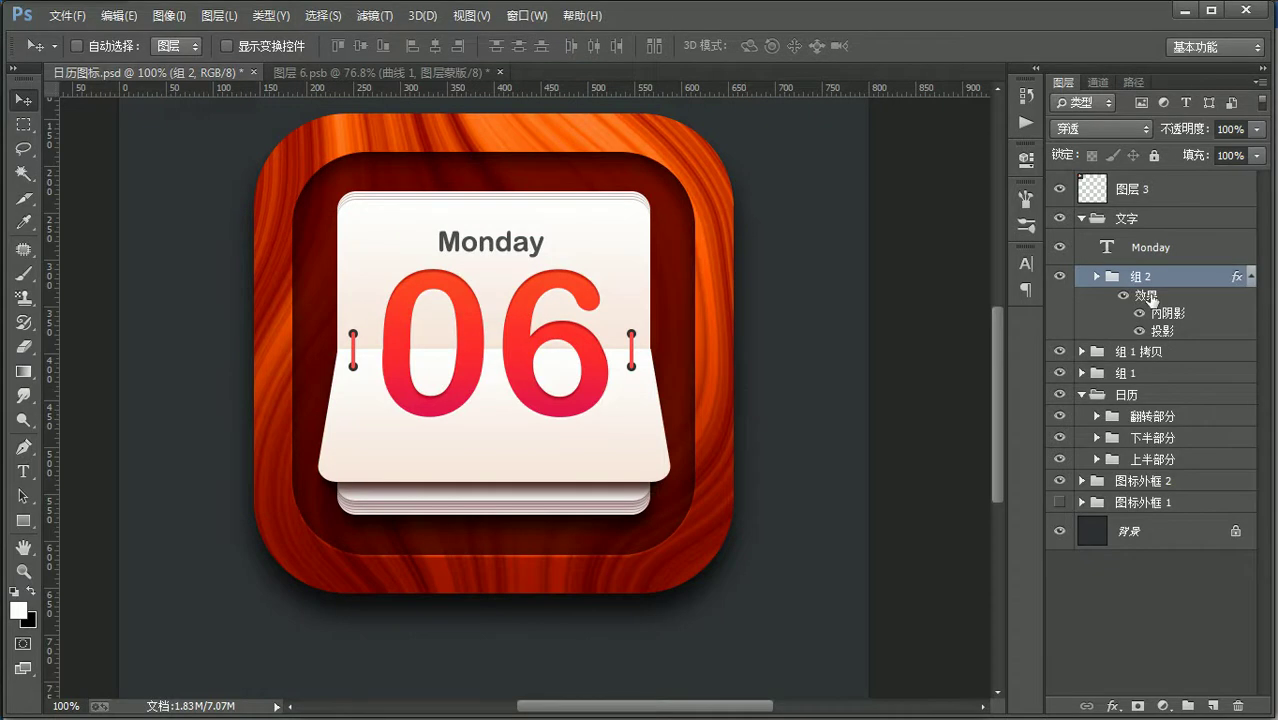
left_click(1095, 277)
left_click(1193, 366)
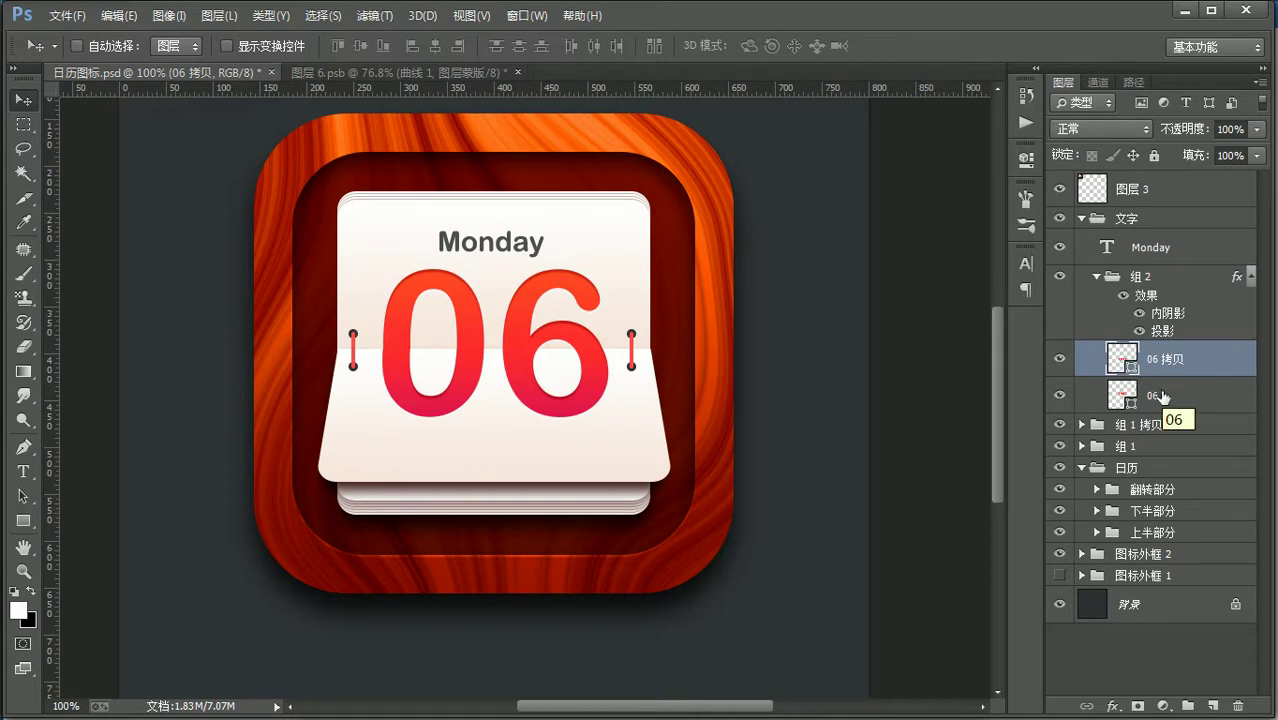
left_click(1096, 279)
left_click(1168, 256)
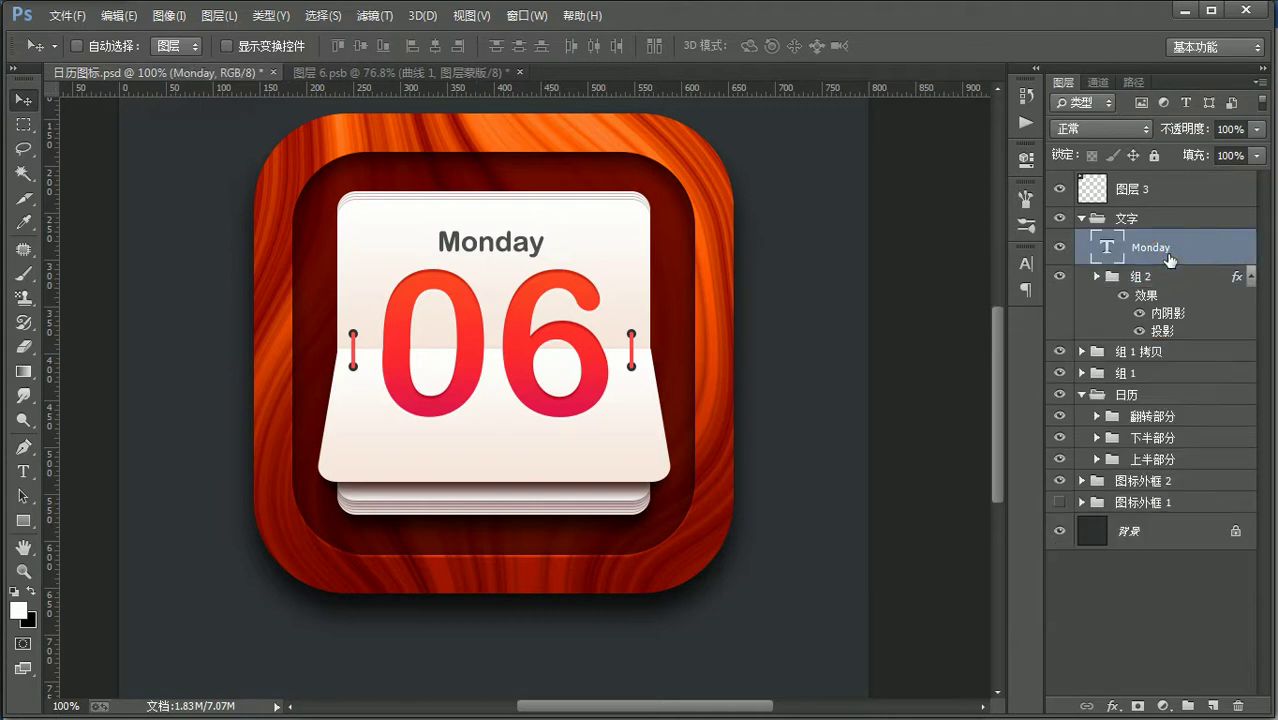
key("ctrl+alt+g")
key("ctrl+z")
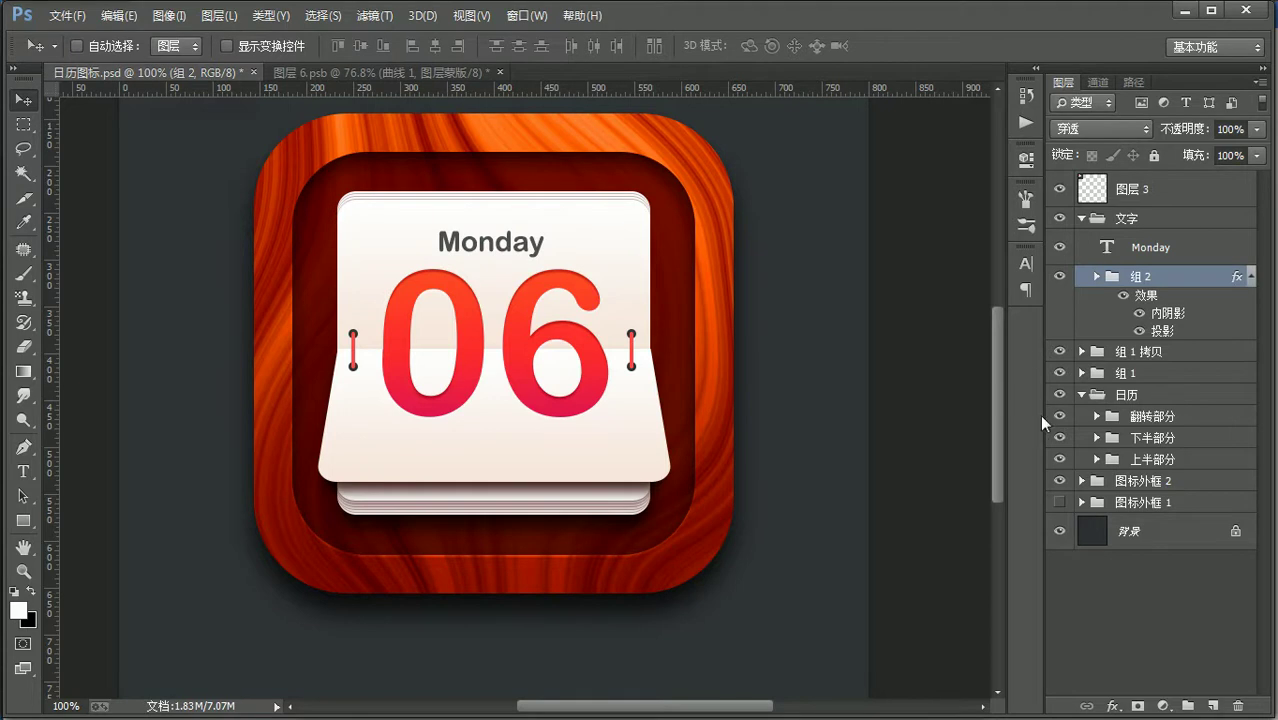
key("m")
left_click_drag(331, 217, 372, 455)
key("ctrl+d")
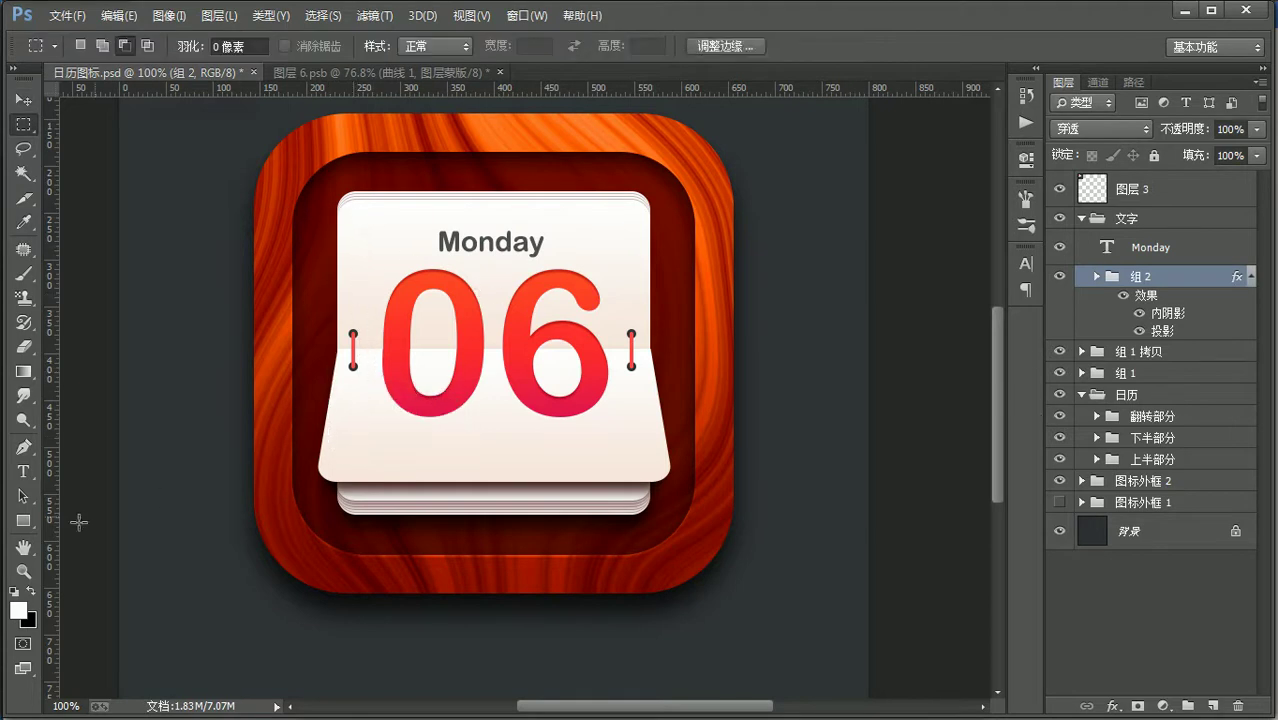
Step: Draw a white vertical rectangle 15 px wide and 280 px high beside the calendar page's left edge and shift it slightly down
left_click(24, 520)
left_click_drag(307, 198, 321, 462)
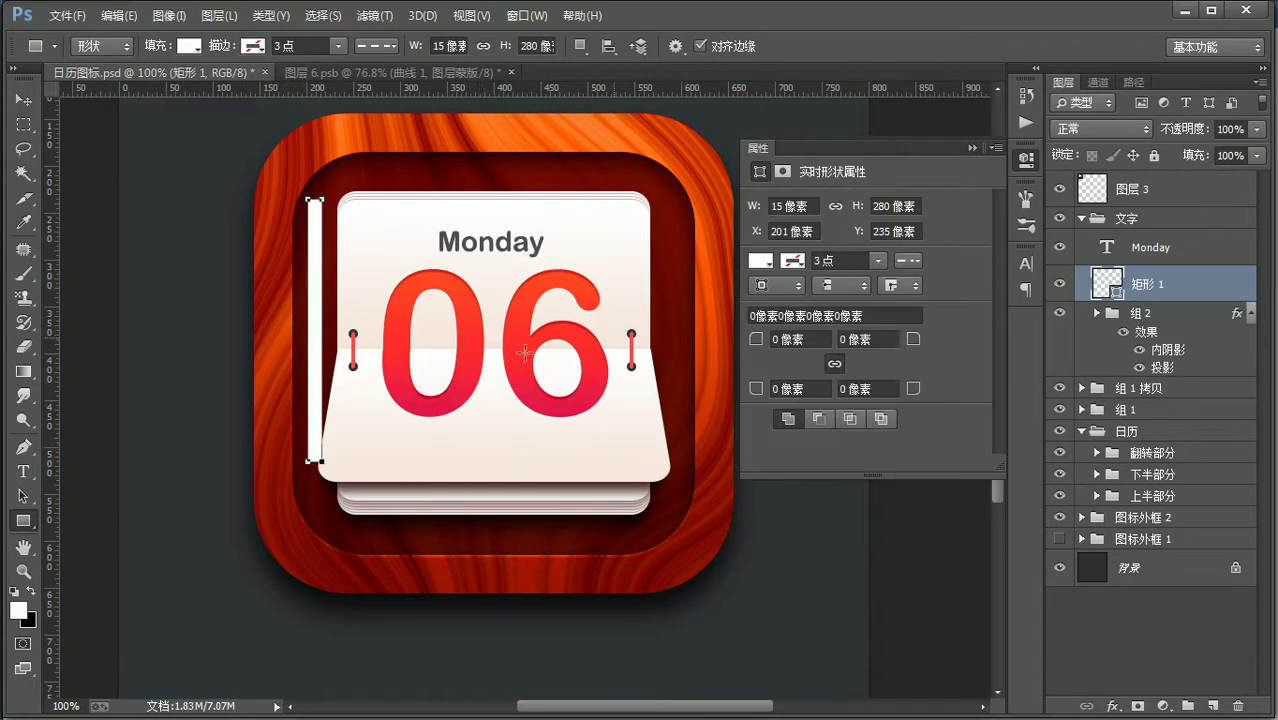
key("v")
mouse_move(314, 324)
left_mouse_down()
mouse_move(330, 336)
mouse_move(319, 347)
mouse_move(338, 314)
left_mouse_up()
Step: Duplicate the rectangle with a 29 px shift to the right and repeat the transform until the stripes reach X 665 px
key("ctrl+j")
key("ctrl+t")
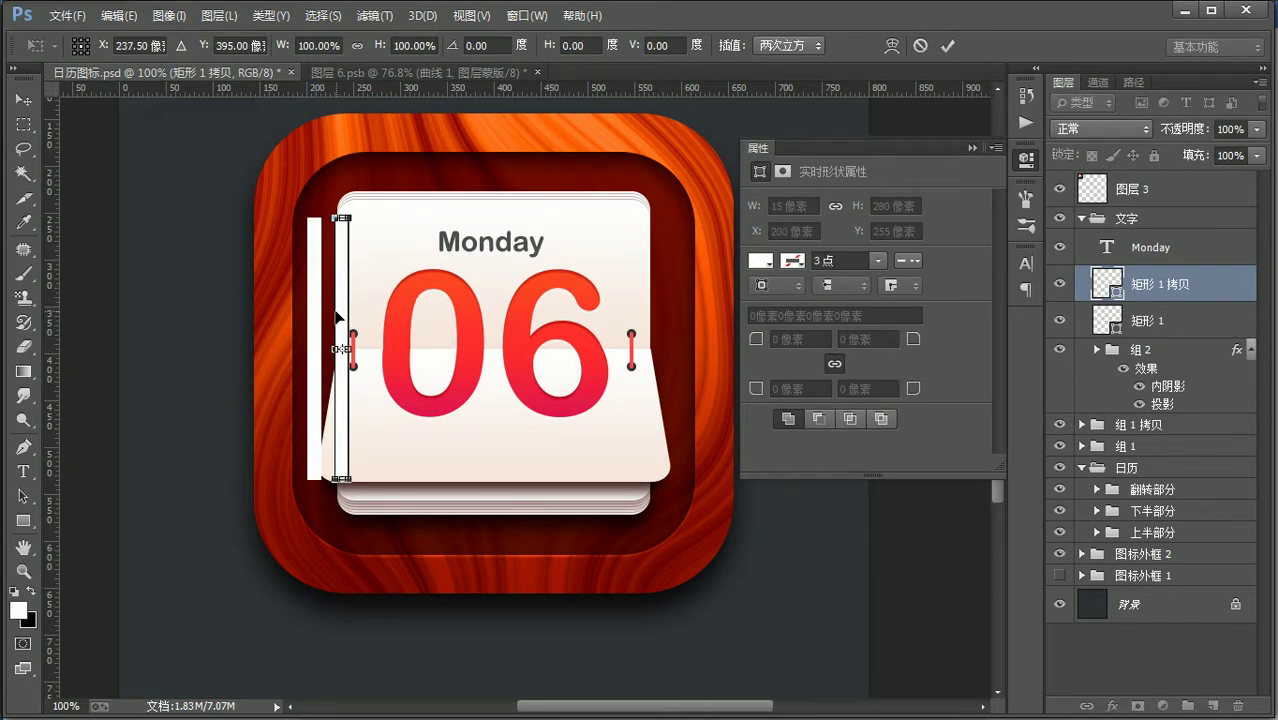
key("Return")
key("ctrl+alt+shift+t")
key("ctrl+alt+shift+t")
key("ctrl+alt+shift+t")
key("ctrl+alt+shift+t")
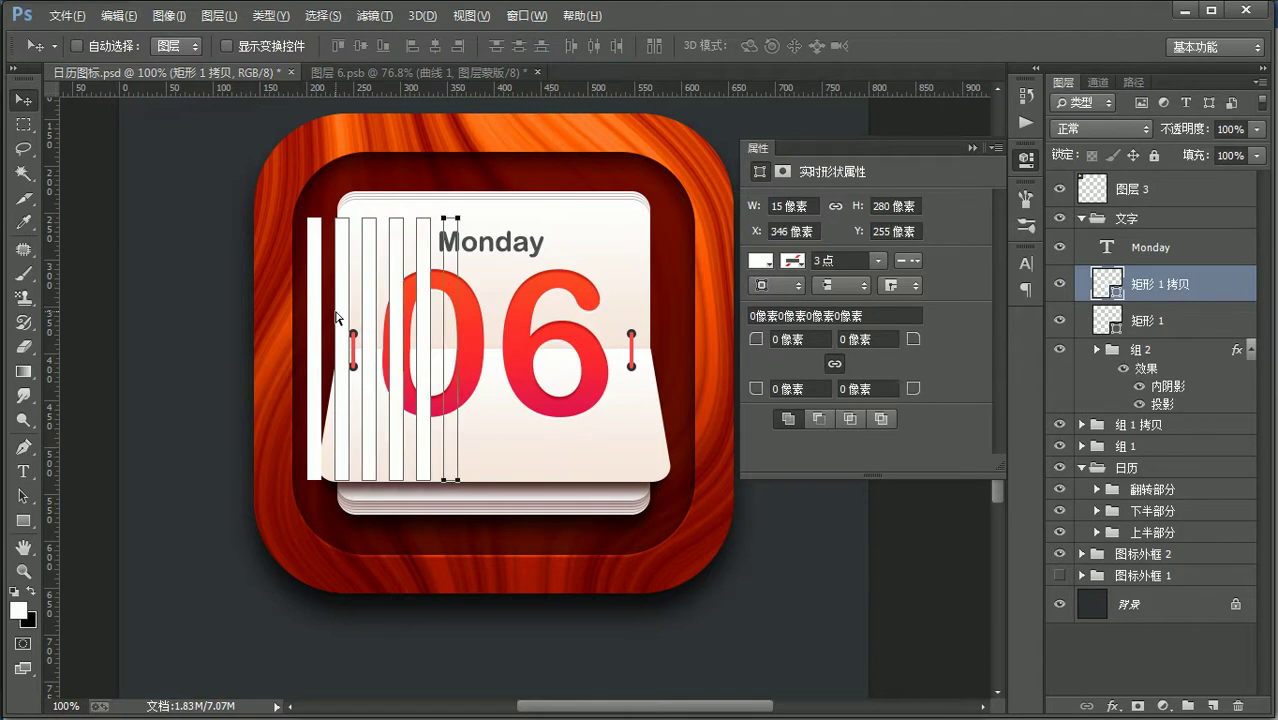
key("ctrl+alt+shift+t")
key("ctrl+alt+shift+t")
key("ctrl+alt+shift+t")
key("ctrl+alt+shift+t")
key("ctrl+alt+shift+t")
key("ctrl+alt+shift+t")
key("ctrl+alt+shift+t")
key("ctrl+alt+shift+t")
key("ctrl+alt+shift+t")
key("ctrl+alt+shift+t")
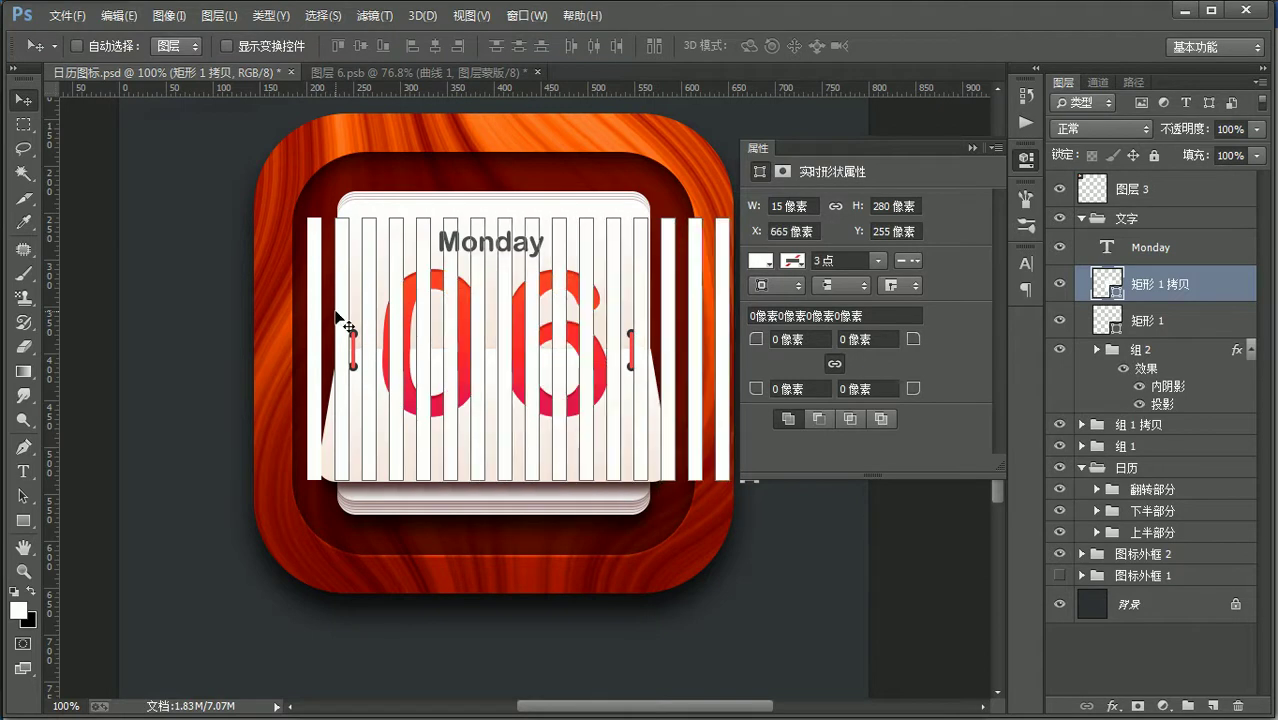
Step: Merge the two rectangle layers into one stripe layer and move the stripes below the icon
left_click(1183, 312, "shift")
key("ctrl+e")
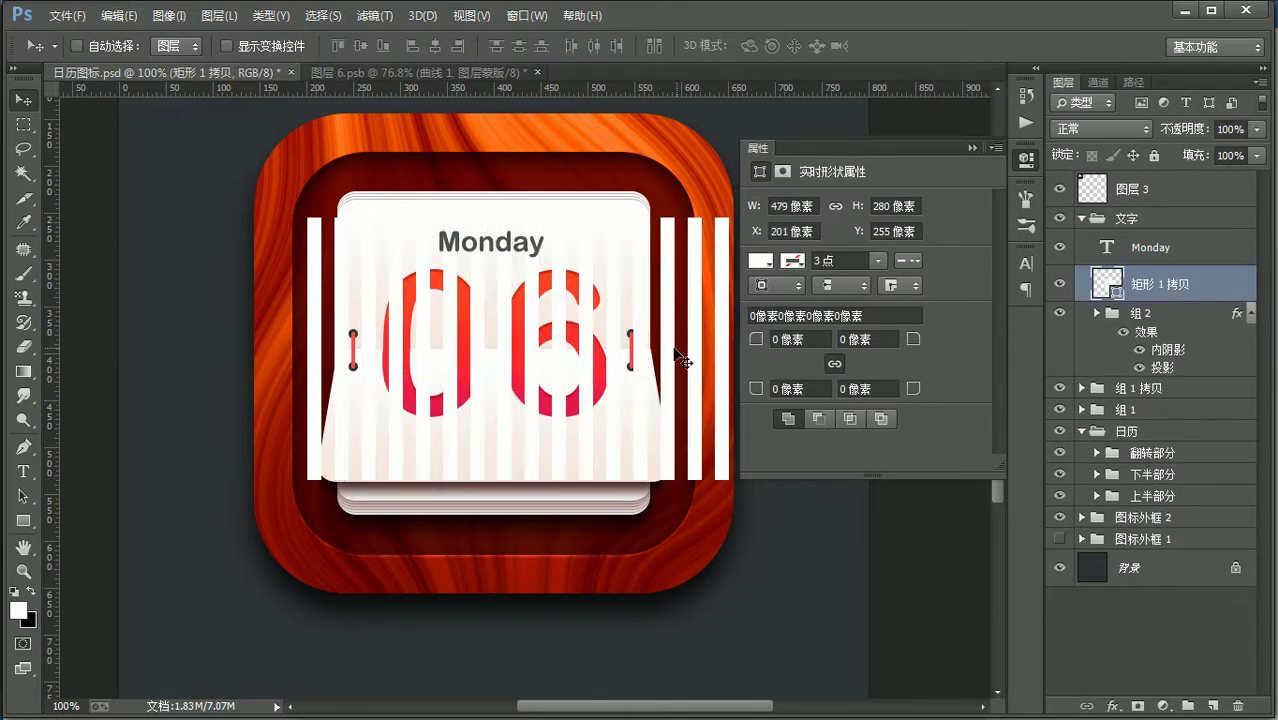
key("Tab")
key("ctrl+t")
left_click_drag(977, 148, 1010, 186)
key("Return")
left_click_drag(866, 290, 828, 625)
scroll(826, 617, "down", 3)
left_click_drag(759, 443, 766, 510)
Step: Try to rotate the stripe paths clockwise and undo the rotation
key("a")
left_click_drag(927, 357, 960, 522)
key("Return")
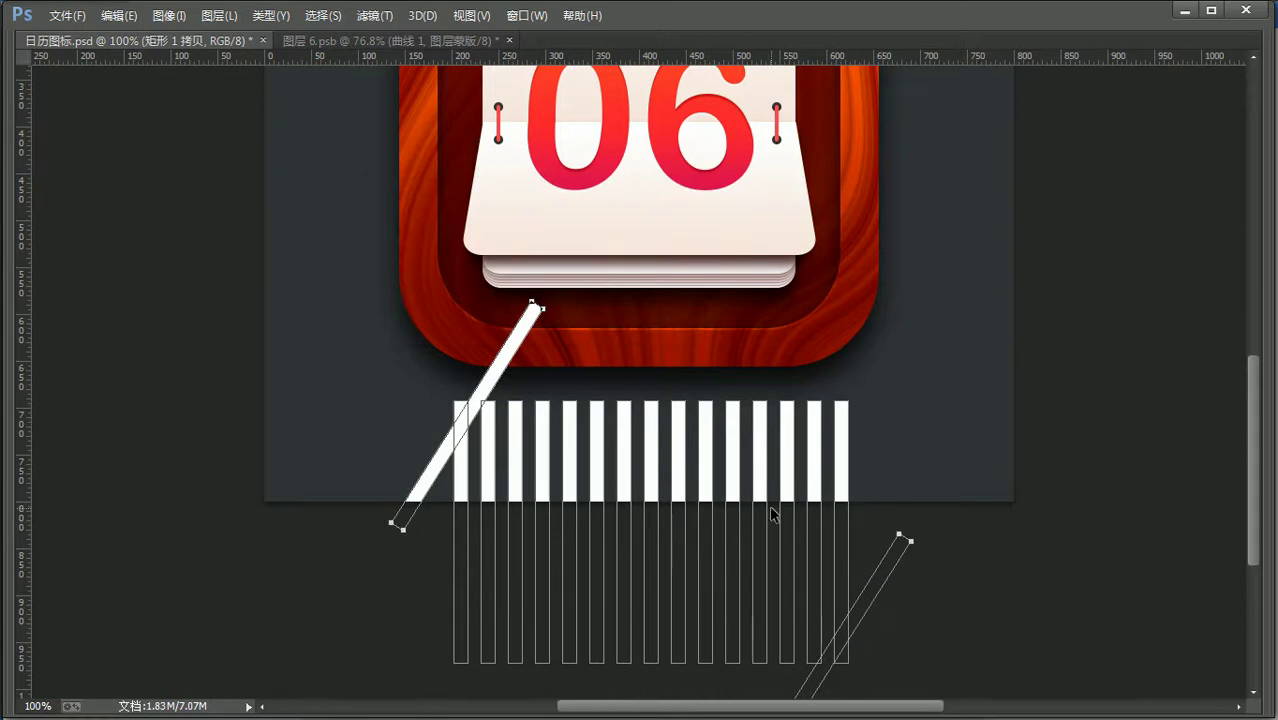
key("ctrl+z")
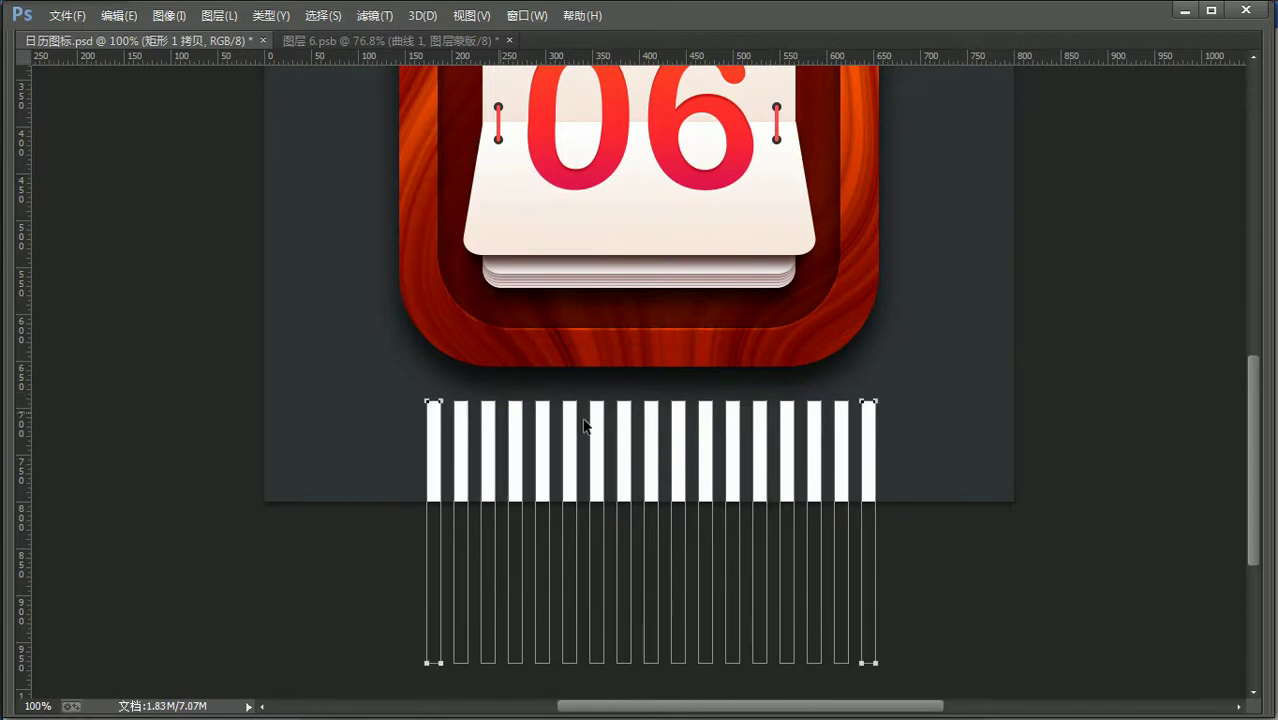
Step: Select all stripe paths, try rotating them about 29° clockwise and placing them over the calendar page, and undo the transform
left_click(698, 470)
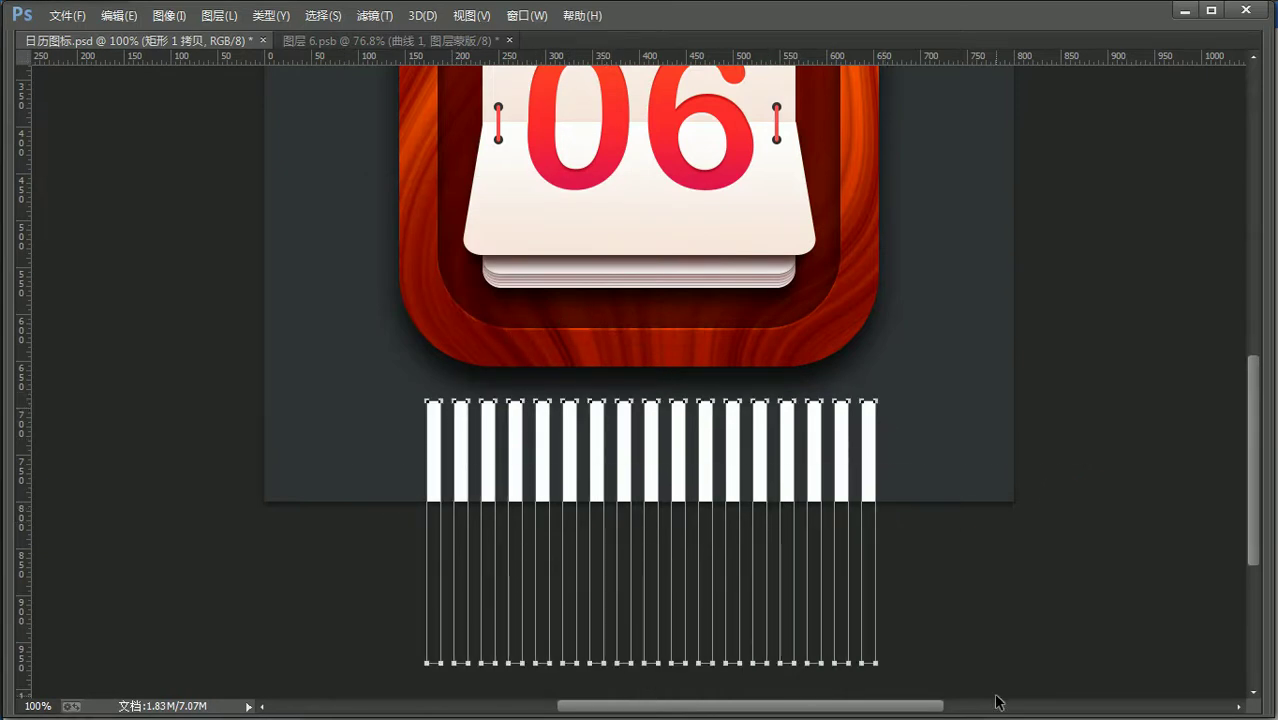
key("ctrl+t")
left_click_drag(981, 342, 1027, 465)
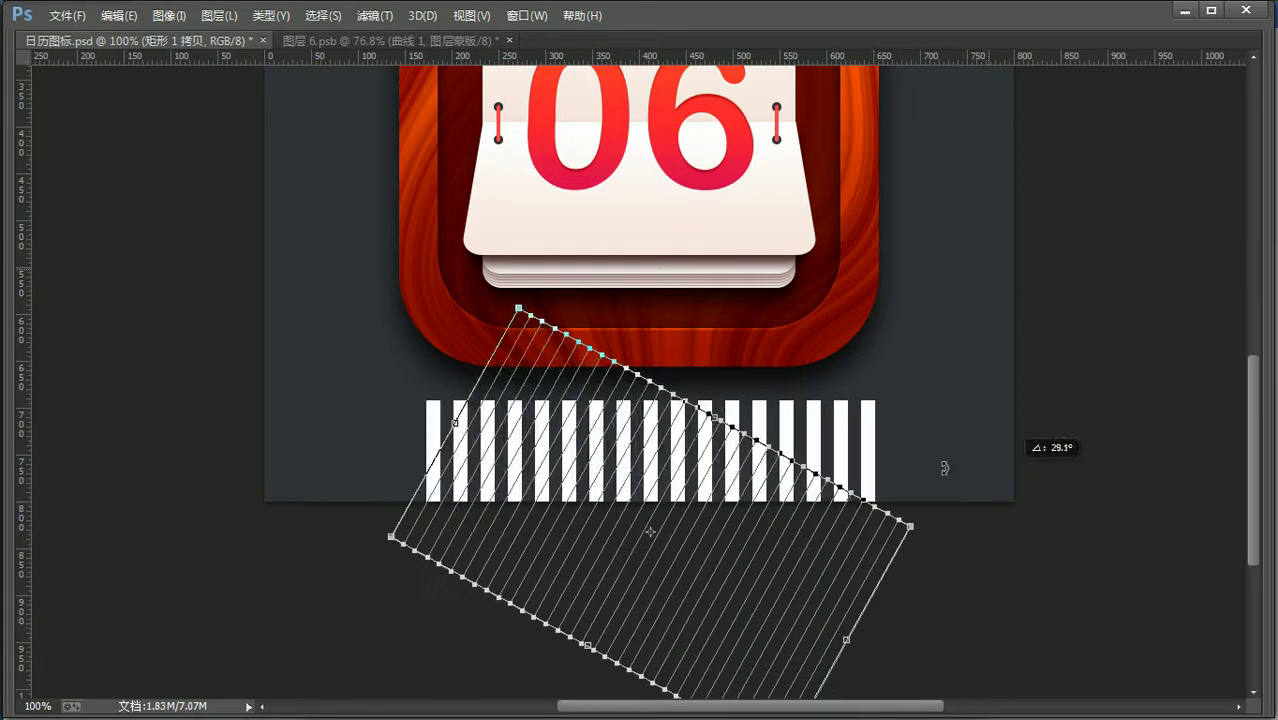
left_click_drag(710, 480, 706, 148)
scroll(756, 220, "up", 3)
left_click_drag(676, 354, 692, 303)
key("Tab")
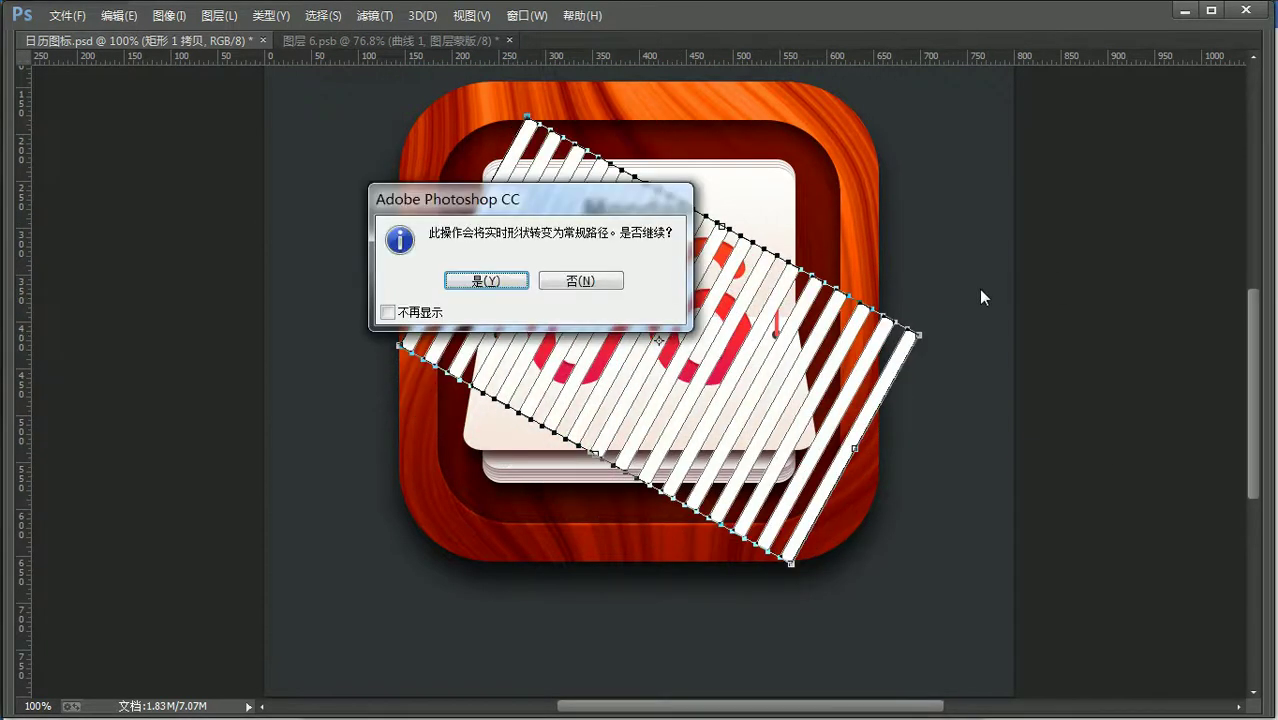
key("Return")
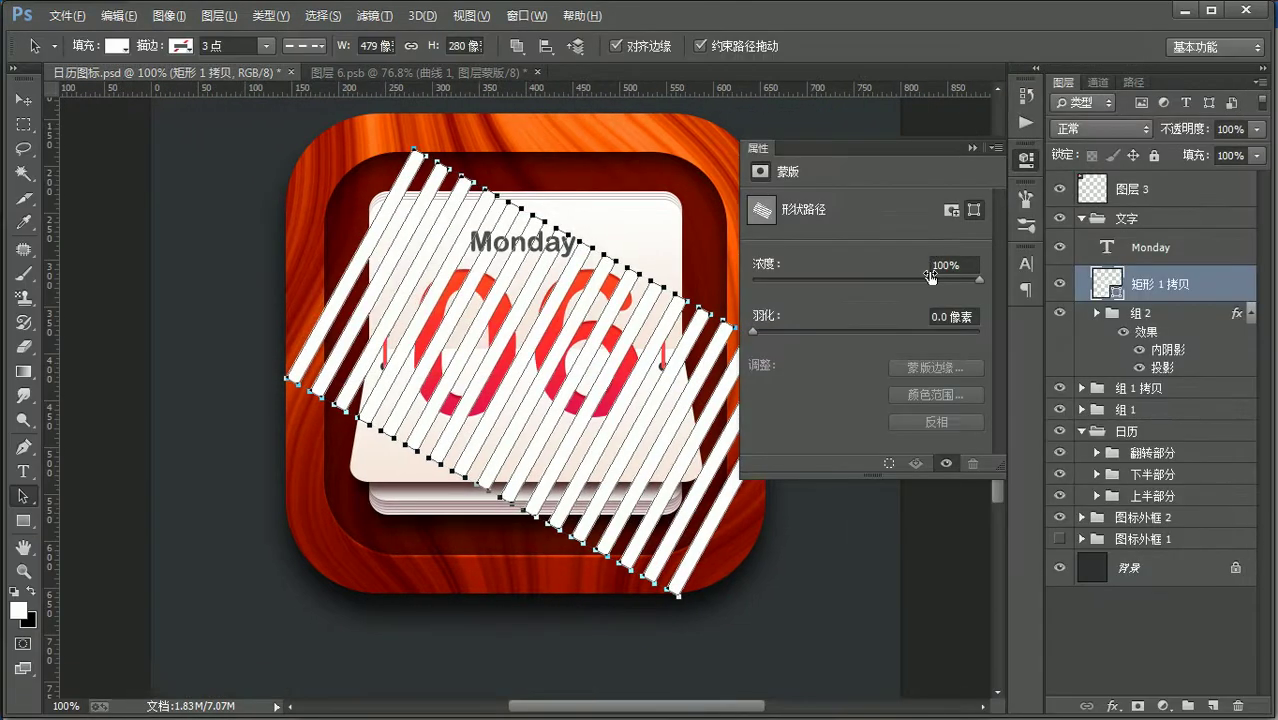
key("ctrl+z")
left_click(968, 148)
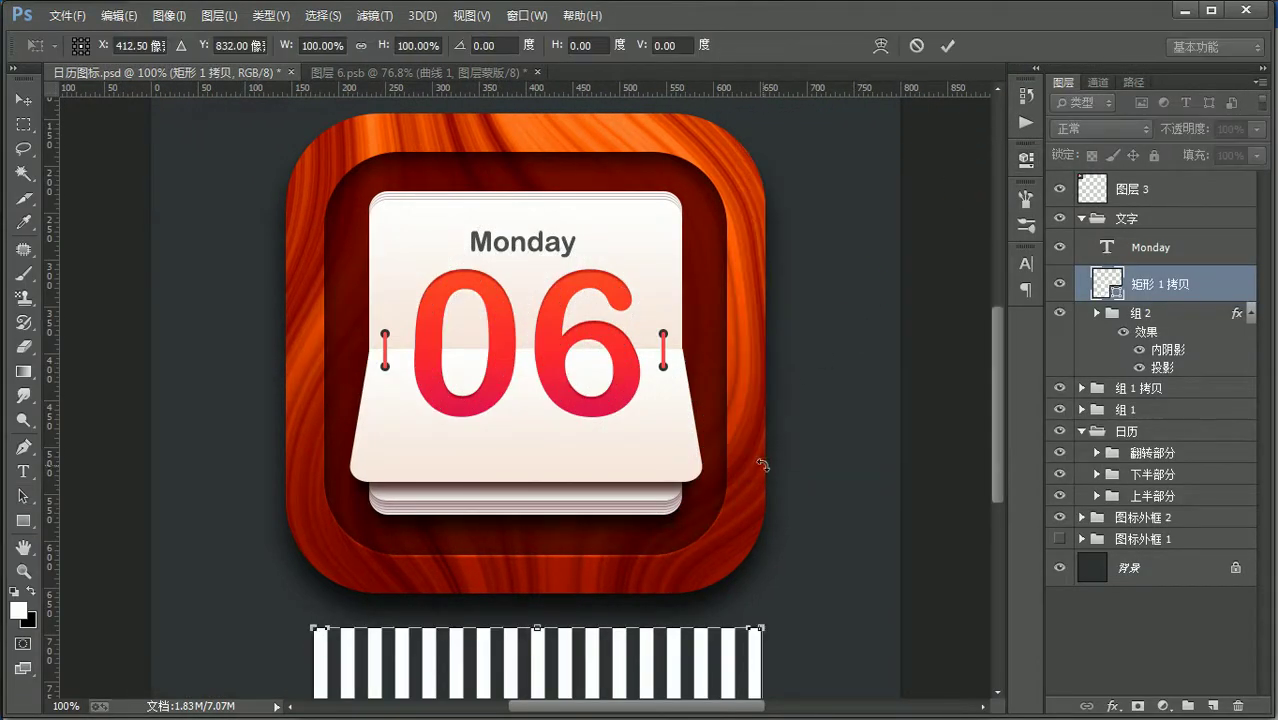
Step: Move all stripe paths over the calendar page and rotate them 45°, converting the live shapes to regular paths
left_click_drag(820, 660, 191, 661)
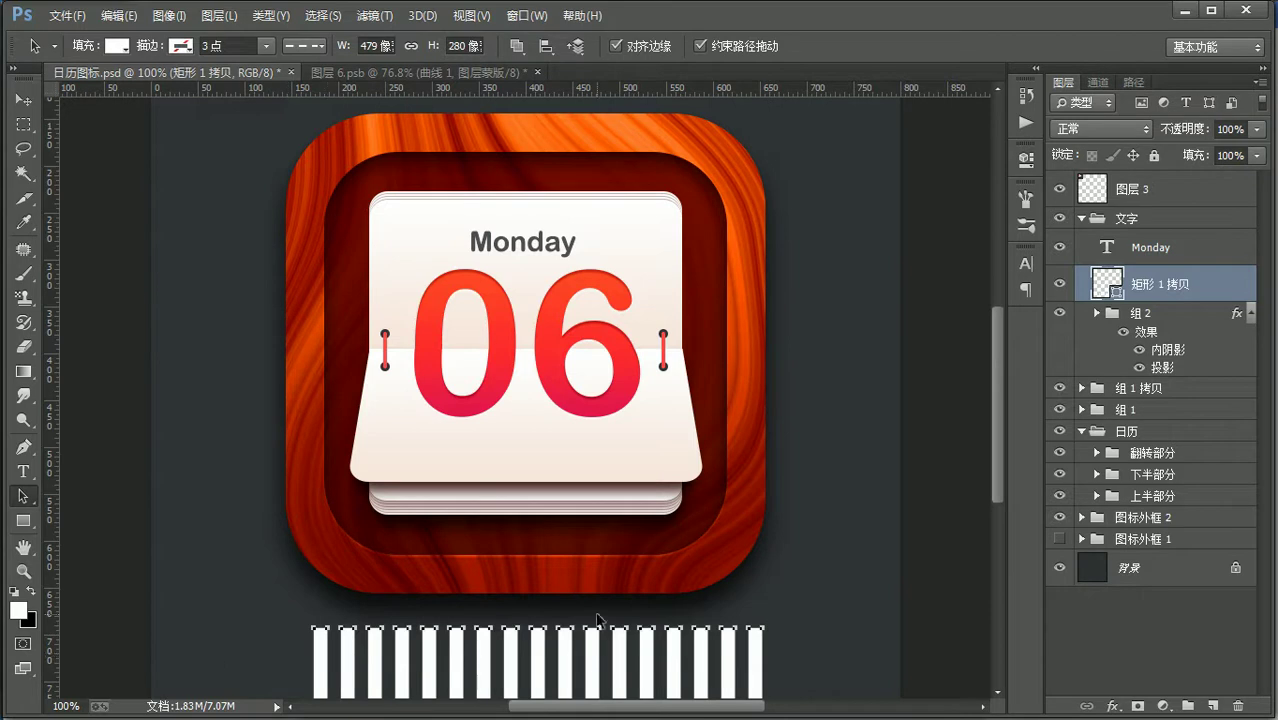
left_click_drag(607, 671, 622, 291)
key("ctrl+t")
left_click_drag(575, 137, 718, 198)
left_click_drag(506, 45, 208, 77)
type("40")
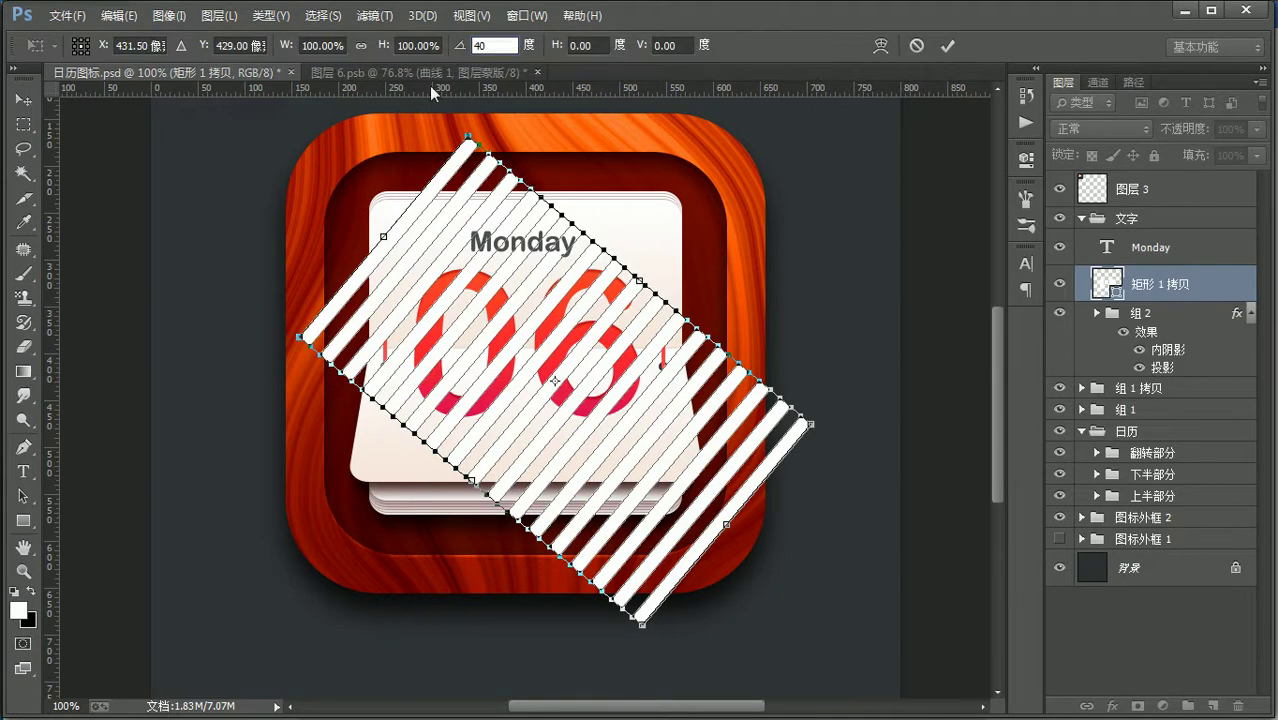
left_click_drag(492, 42, 342, 67)
type("45")
key("Return")
key("Return")
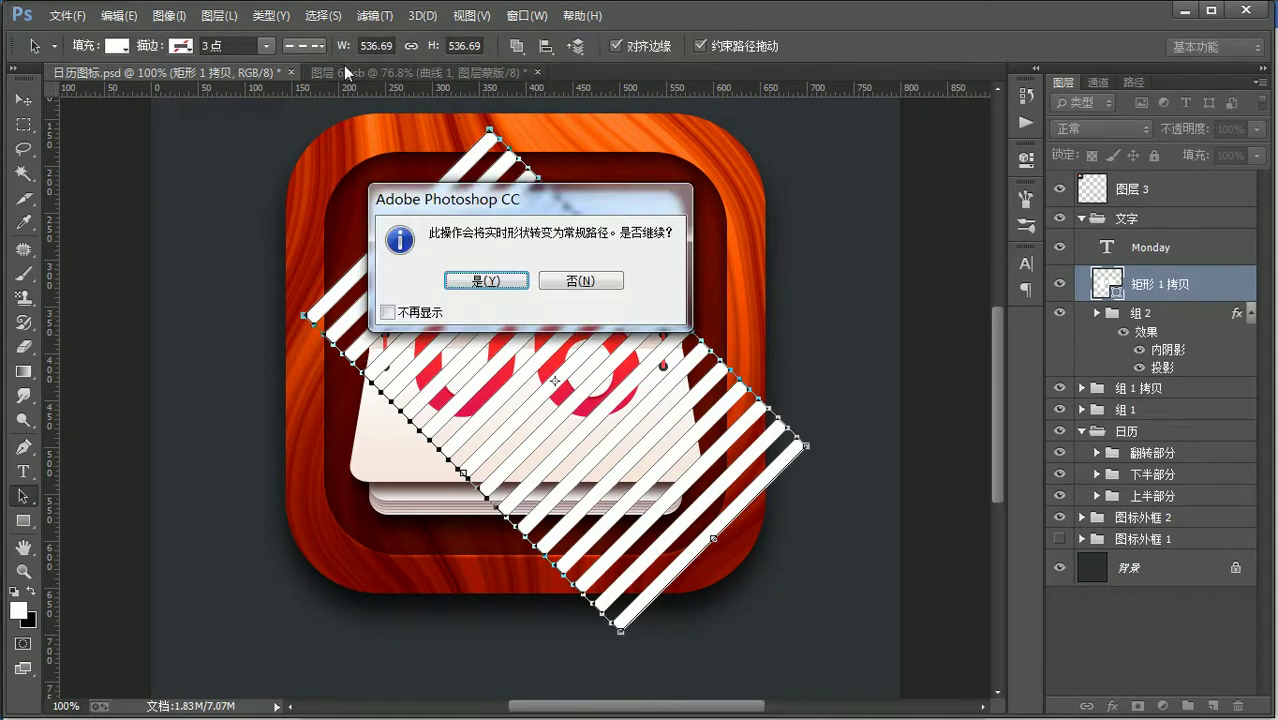
key("Return")
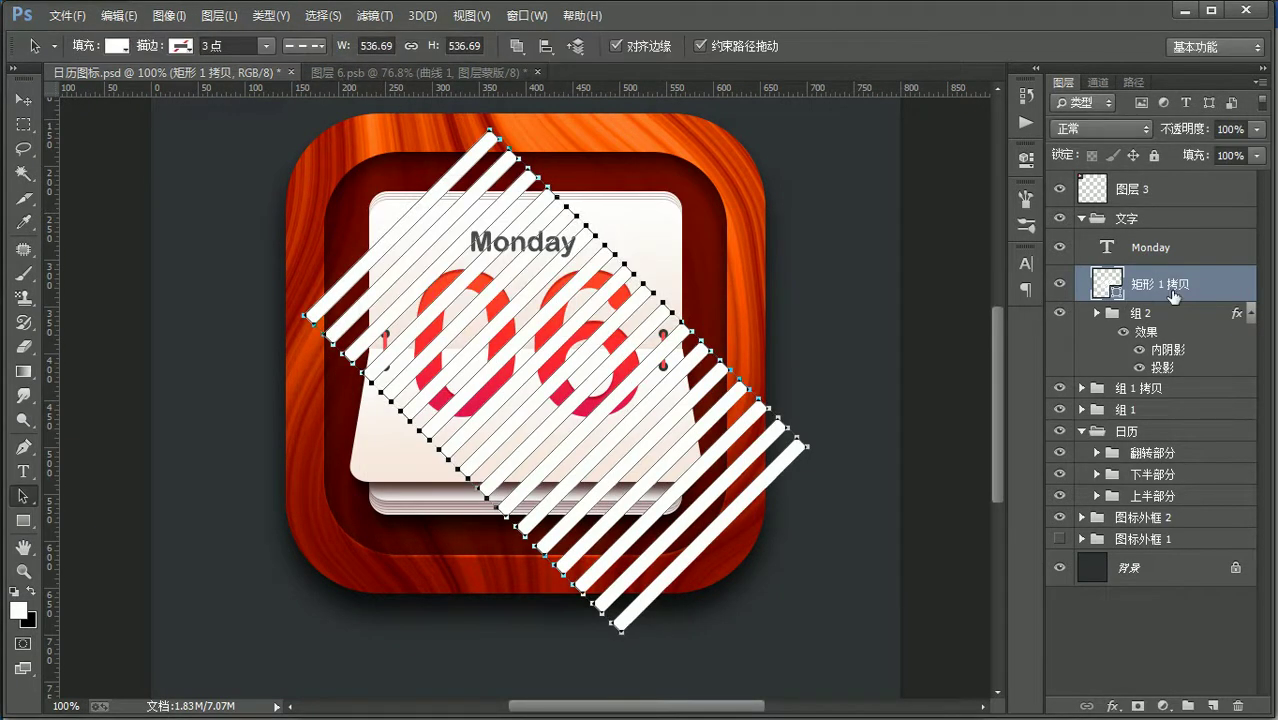
Step: Try clipping the stripe layer to the 06 digits group and release the clipping mask
key("v")
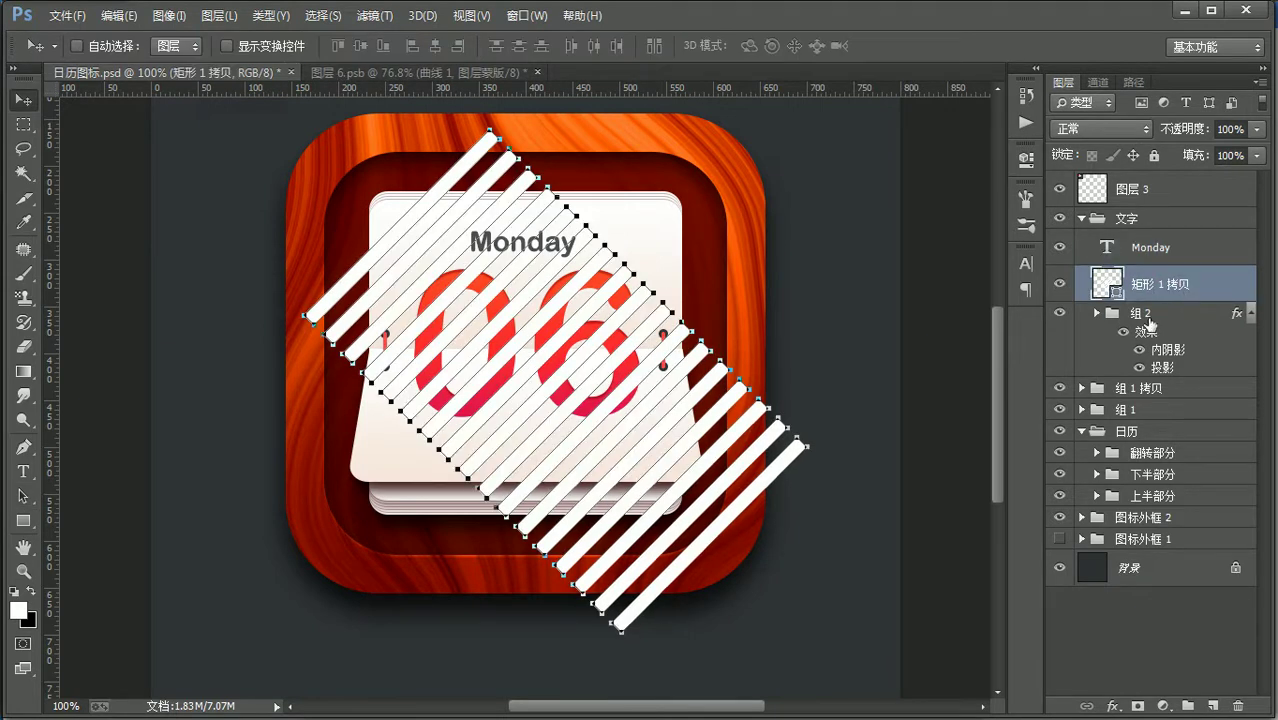
key("ctrl+alt+g")
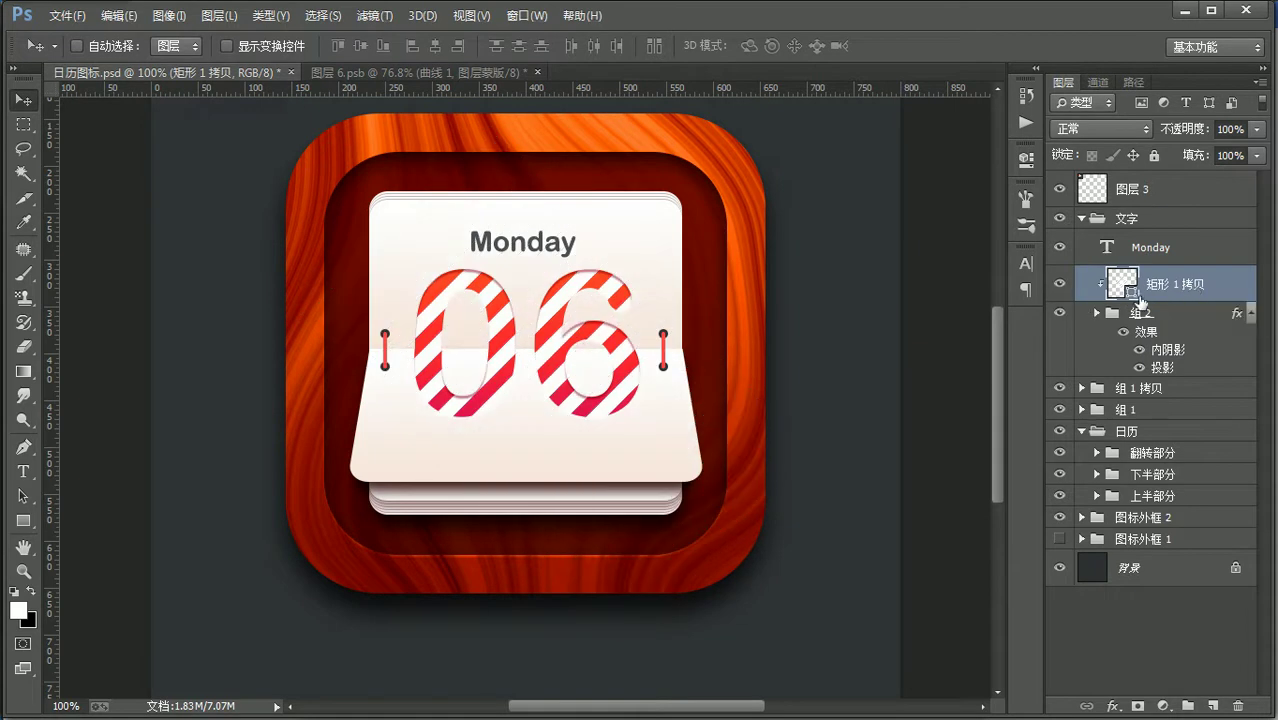
key("ctrl+alt+g")
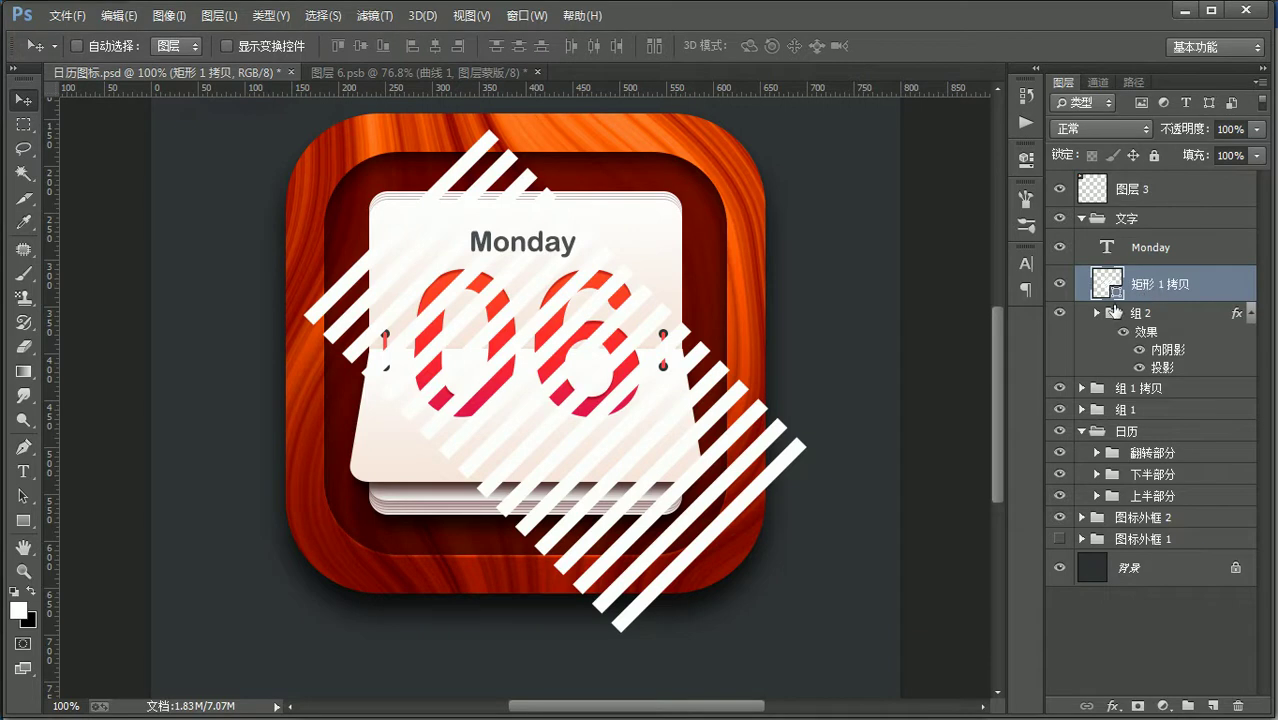
Step: Try the digits group above the stripe layer with a layer mask, undo the mask and restore the layer order
left_click_drag(1176, 325, 1201, 277)
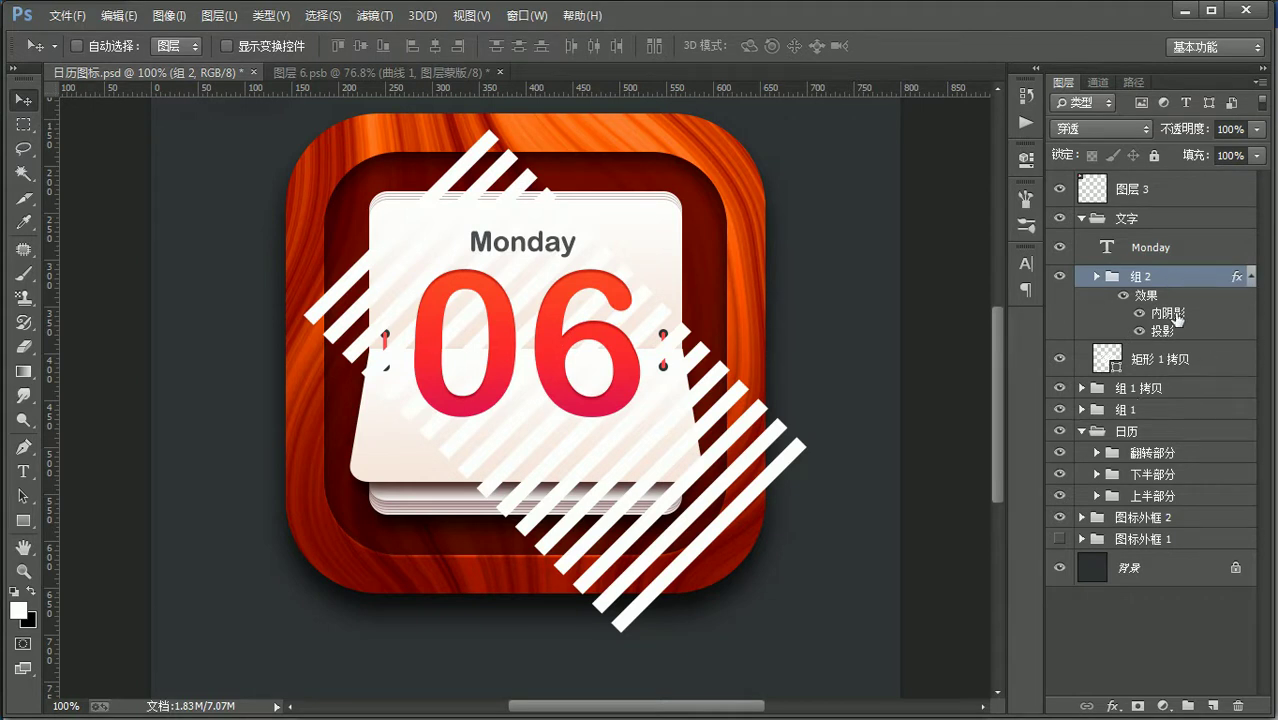
right_click(1174, 279)
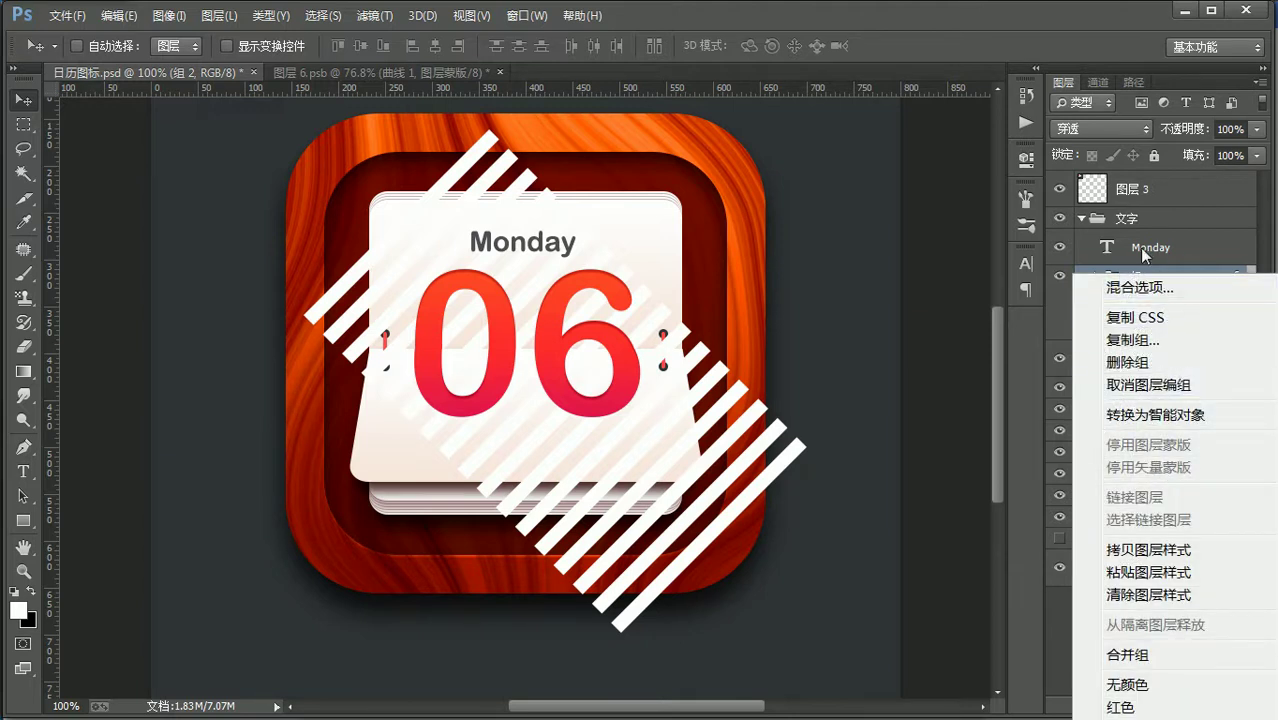
left_click(1187, 234)
left_click(1190, 362)
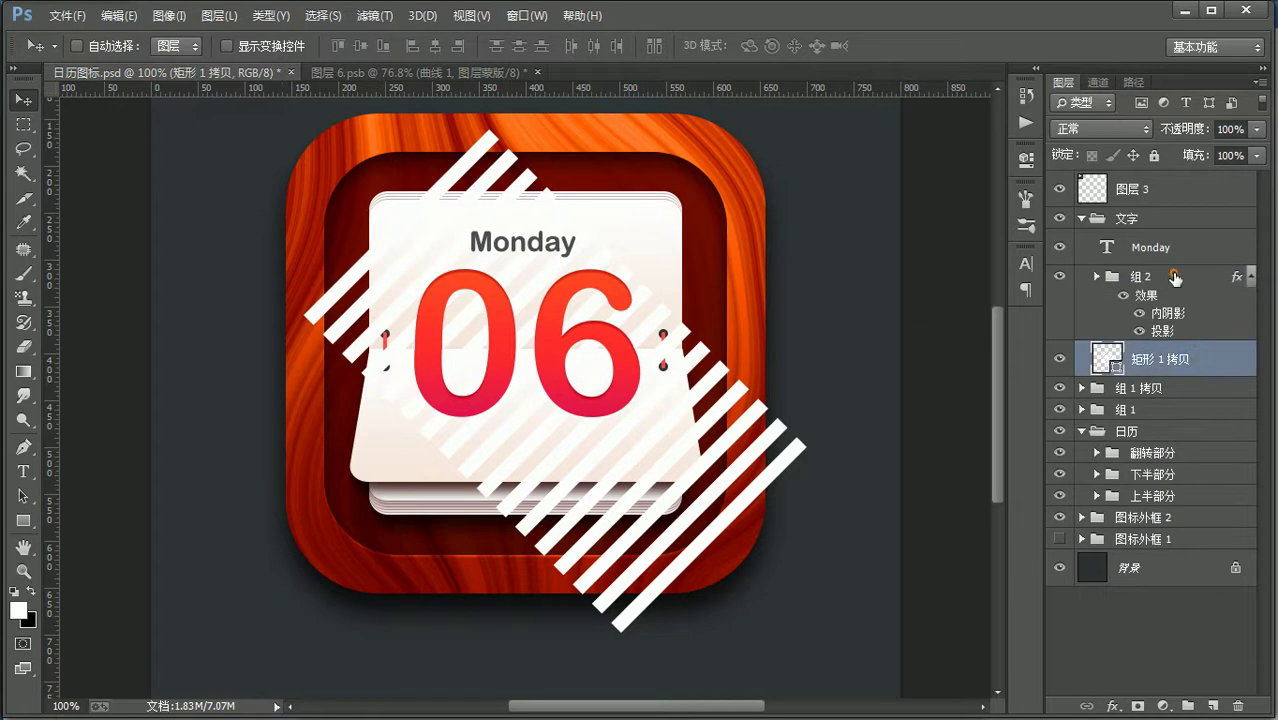
left_click(1175, 278)
left_click(1136, 706)
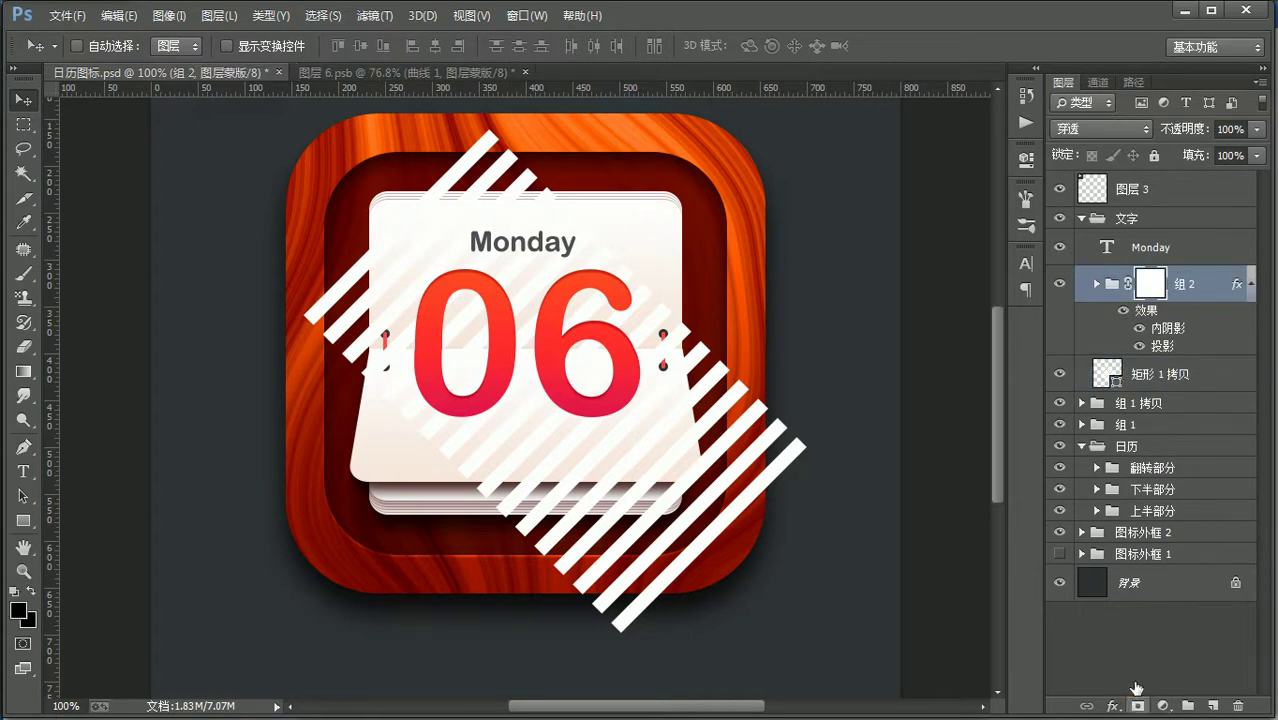
key("ctrl+z")
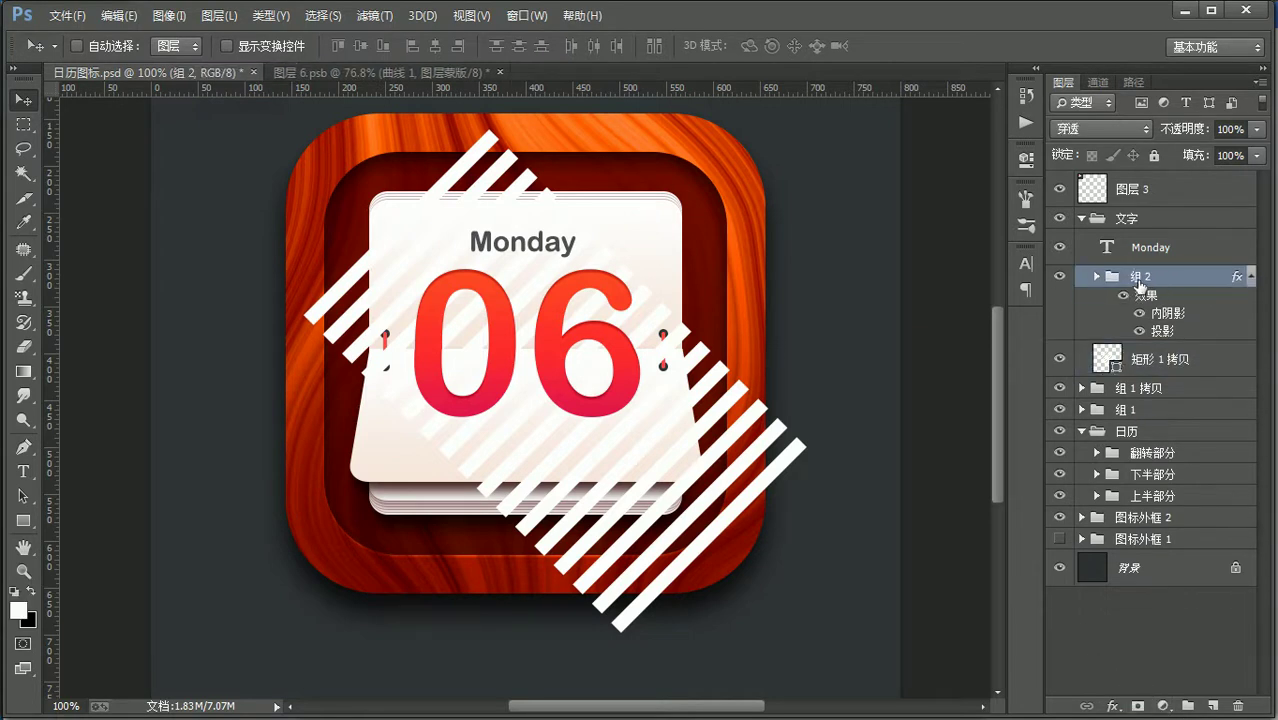
left_click_drag(1203, 358, 1165, 268)
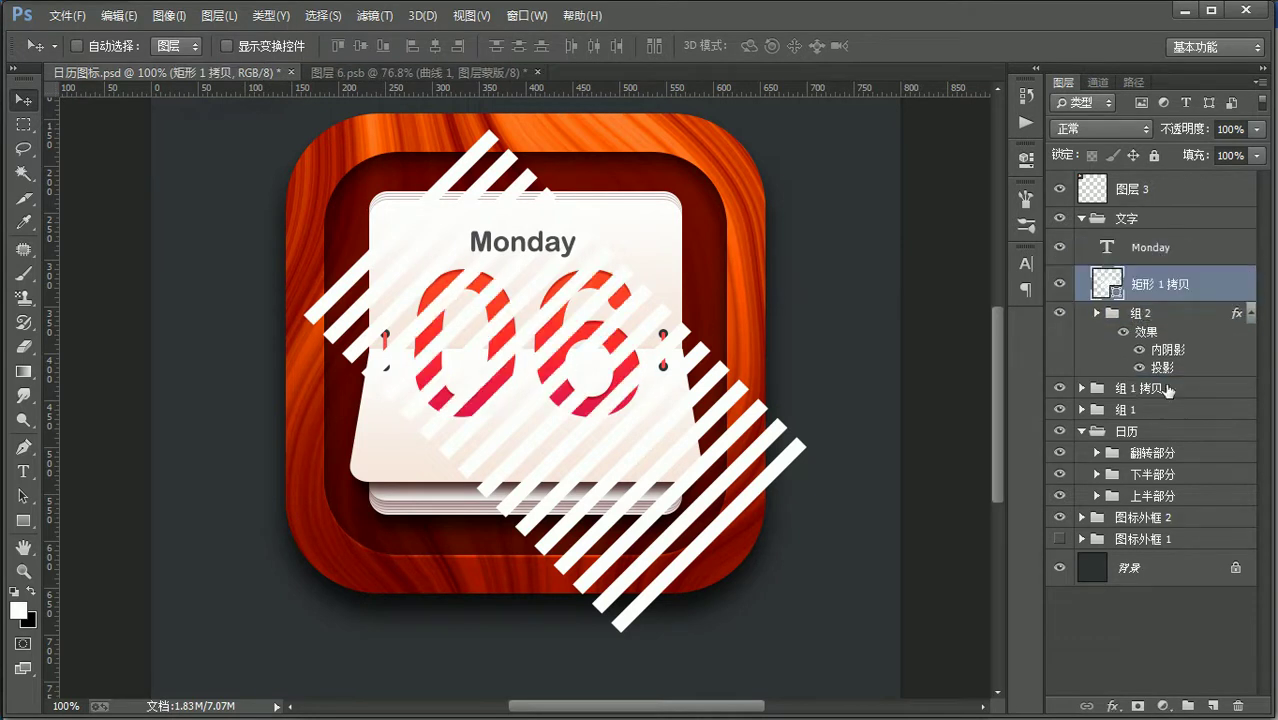
Step: Clip the stripe layer to the 06 digits group and shift the stripes slightly within the digits
right_click(1186, 290)
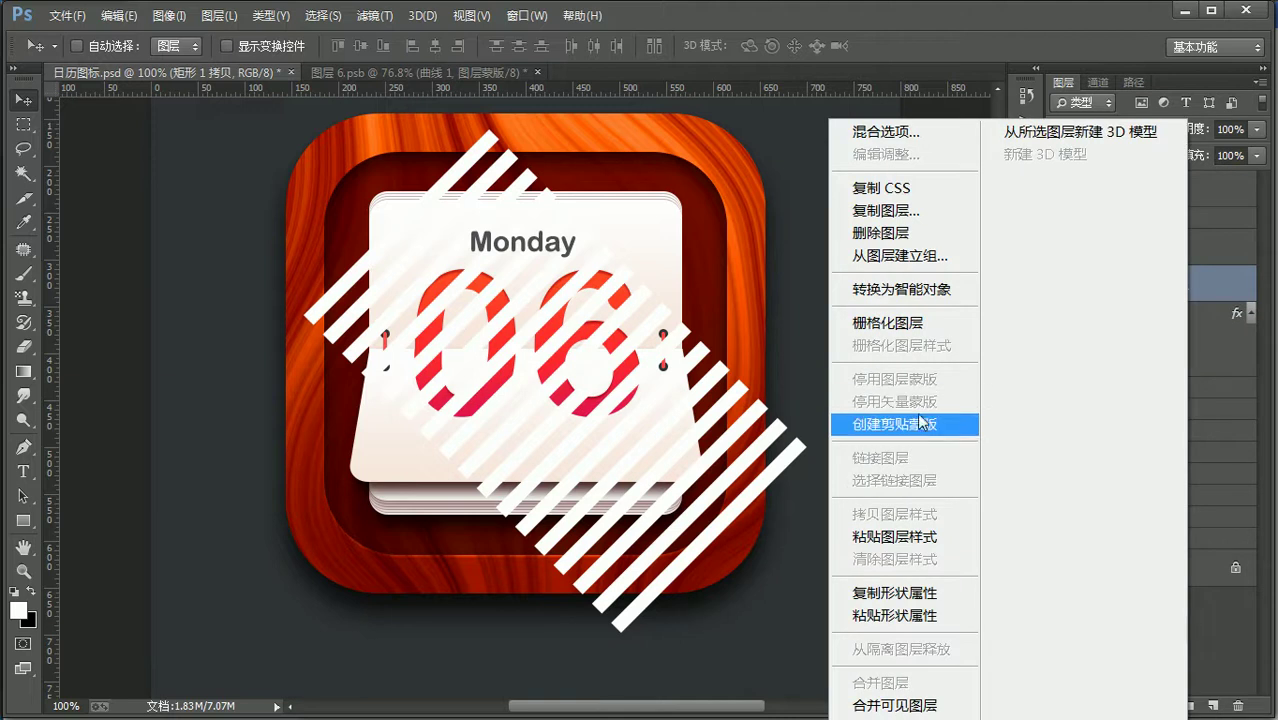
left_click(918, 426)
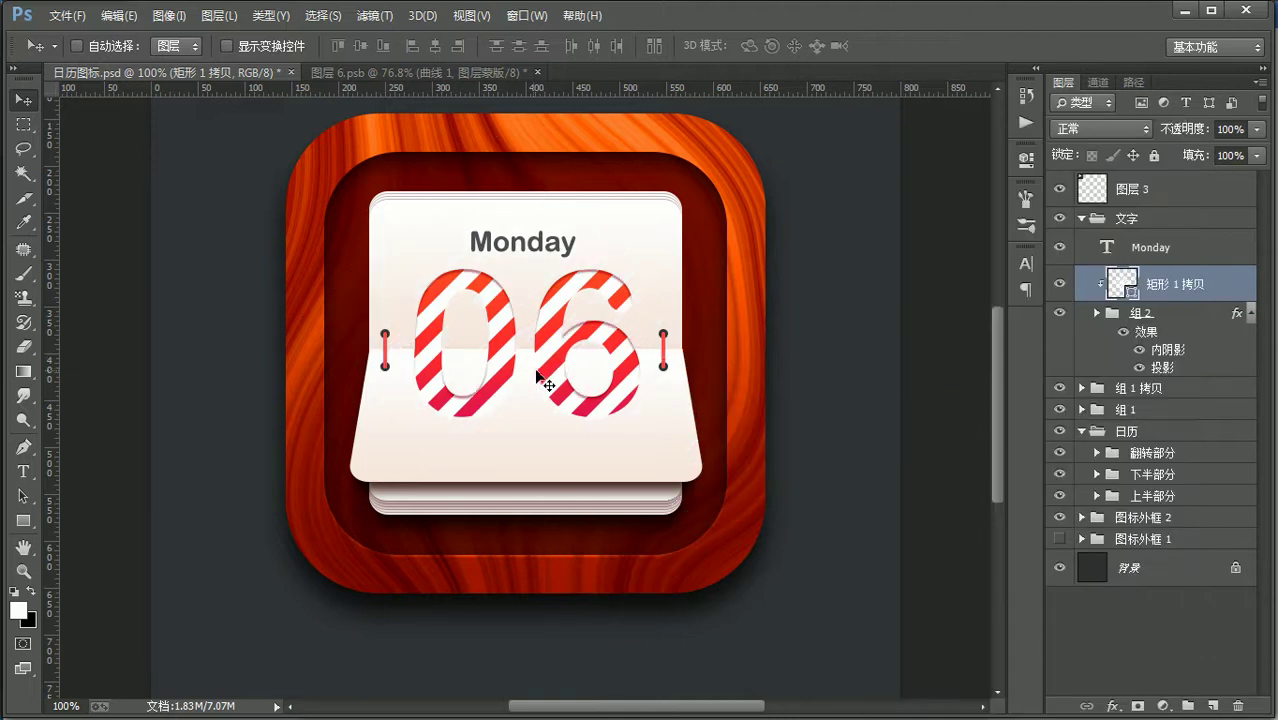
left_click_drag(604, 350, 612, 343)
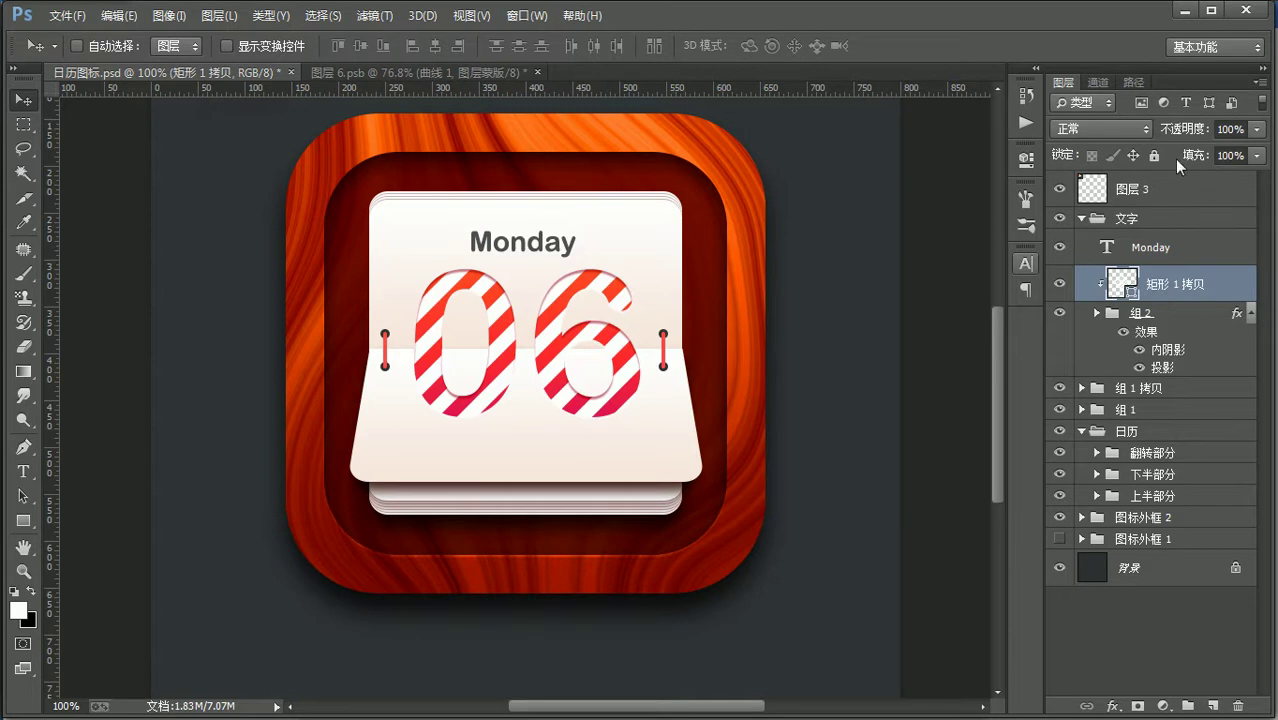
left_click(1191, 310)
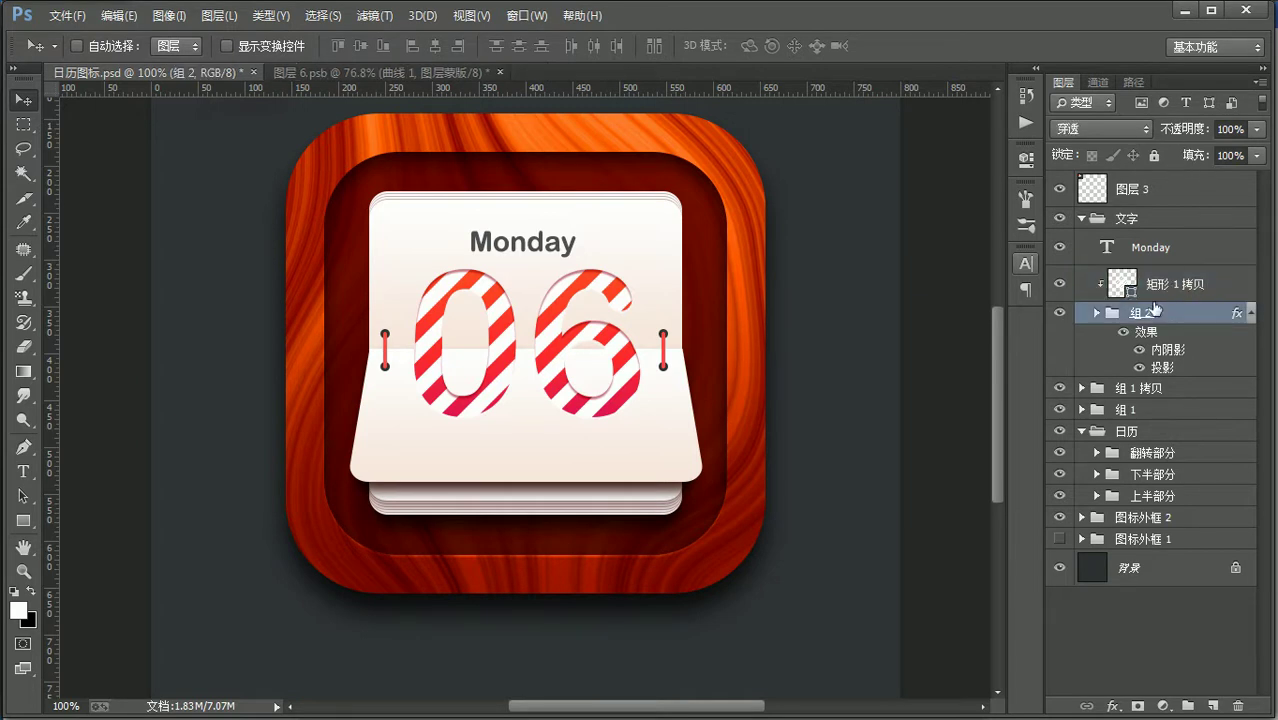
left_click(1104, 122)
left_click(1104, 122)
Step: Try Overlay and Soft Light blending on the clipped stripe layer and settle on Overlay
left_click(1201, 285)
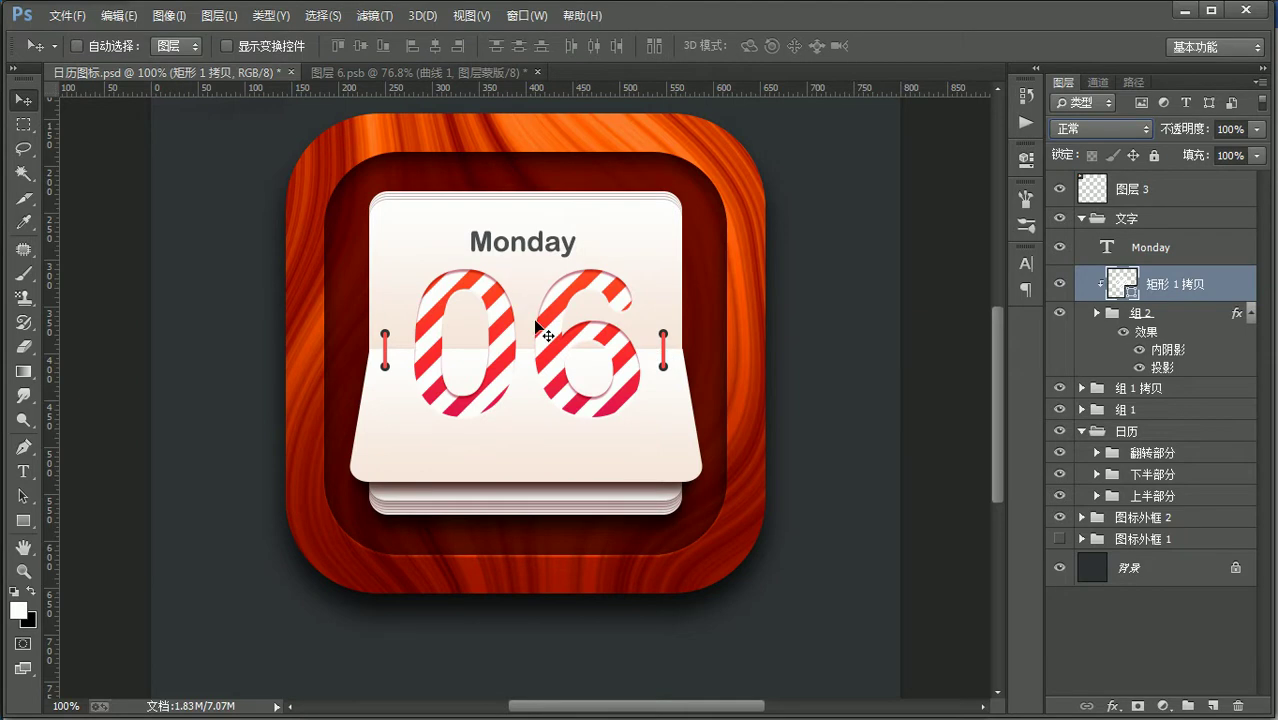
left_click(1100, 129)
left_click(1092, 427)
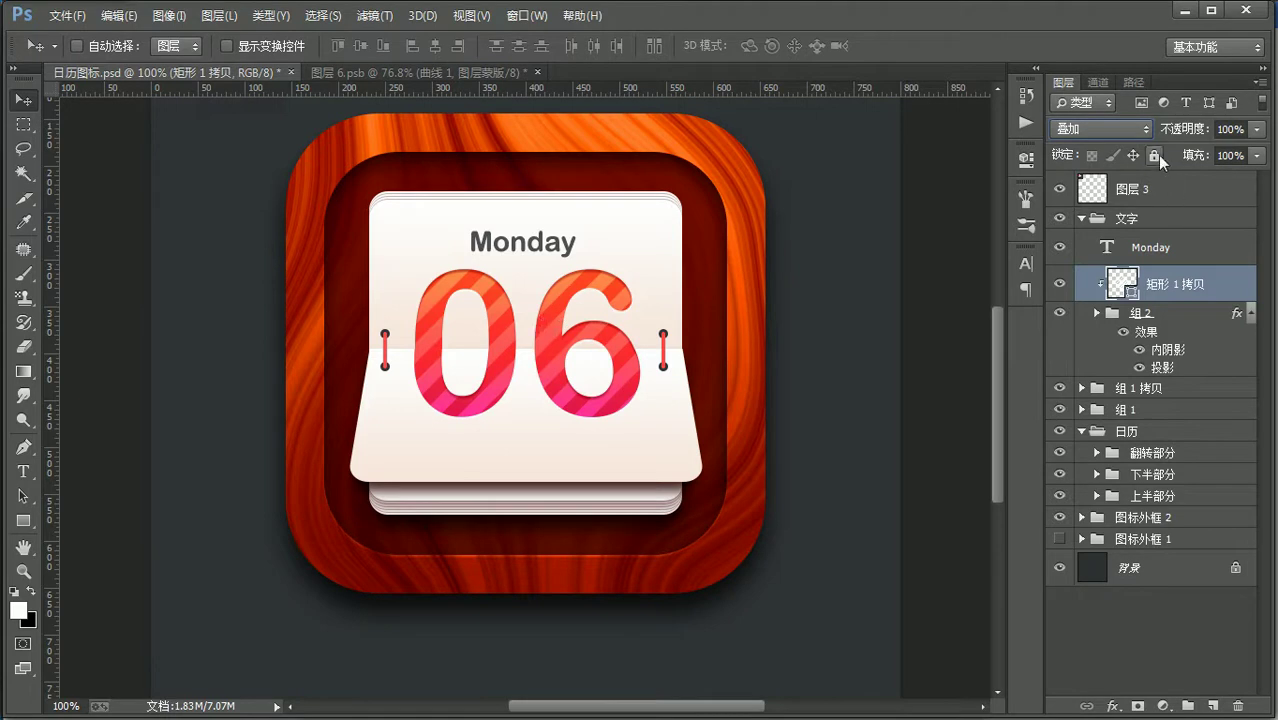
left_click(1100, 129)
left_click(1066, 444)
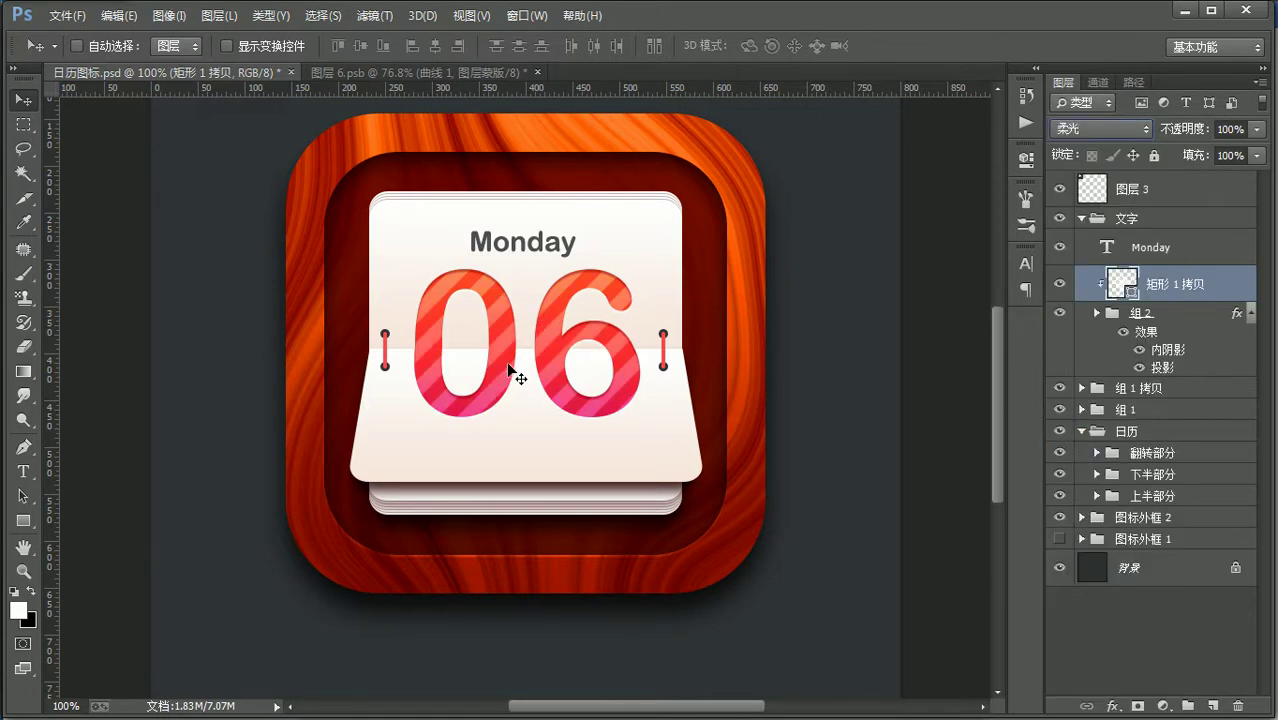
left_click(1088, 131)
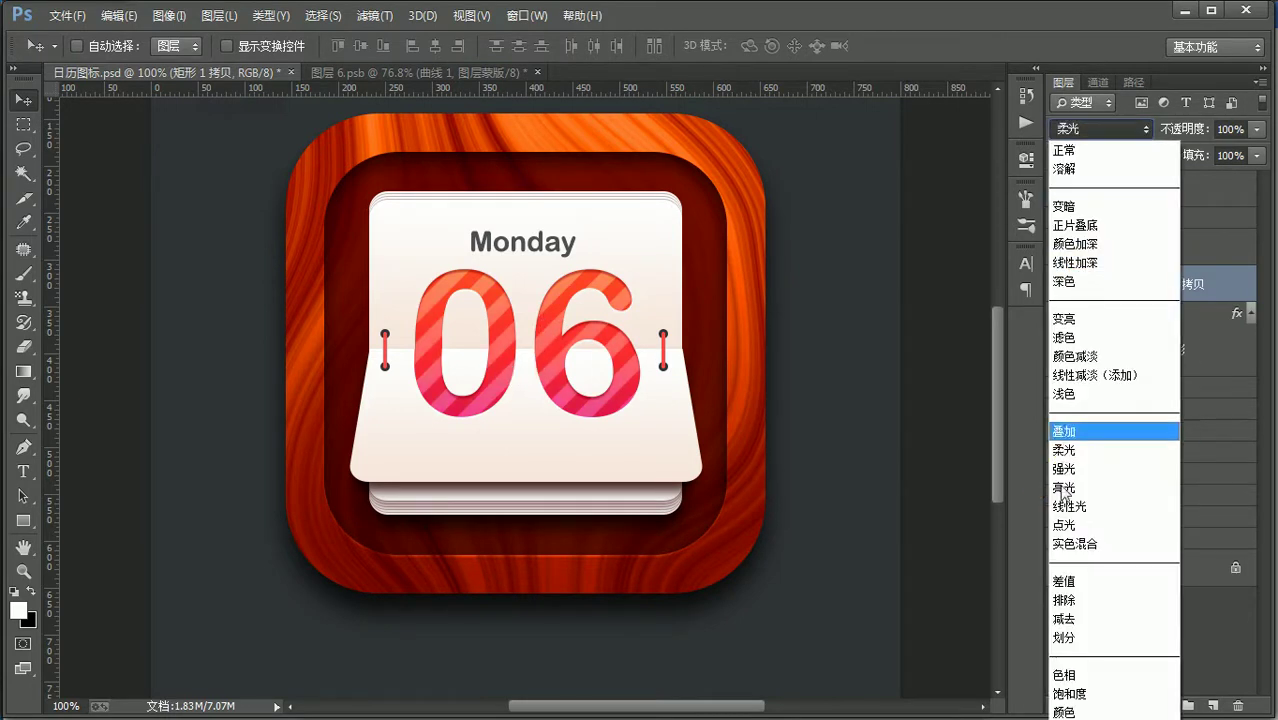
left_click(1085, 434)
mouse_move(551, 358)
left_mouse_down()
mouse_move(560, 380)
mouse_move(556, 365)
left_mouse_up()
Step: Set the stripe layer's opacity to 50%
left_click_drag(1188, 135, 1155, 130)
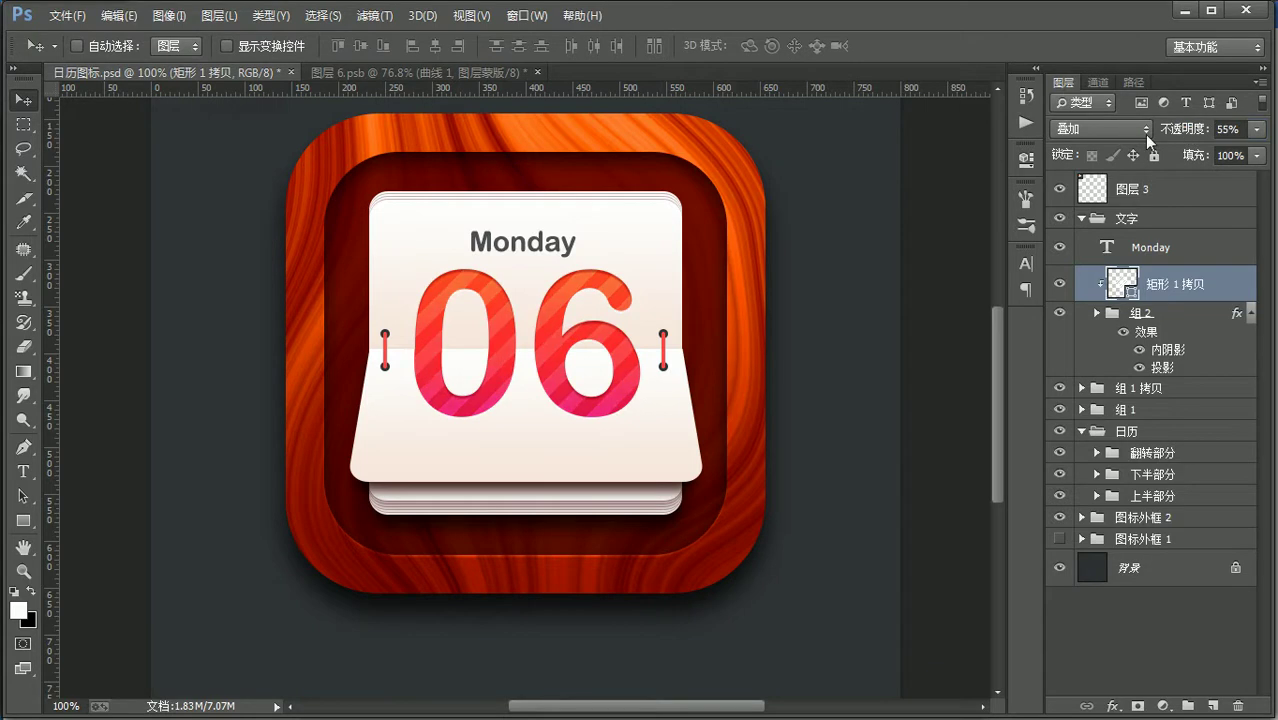
left_click(1227, 128)
type("50")
key("Return")
Step: Nudge the Monday text slightly right and up above the digits
left_click(556, 247, "ctrl")
left_click_drag(556, 247, 551, 246)
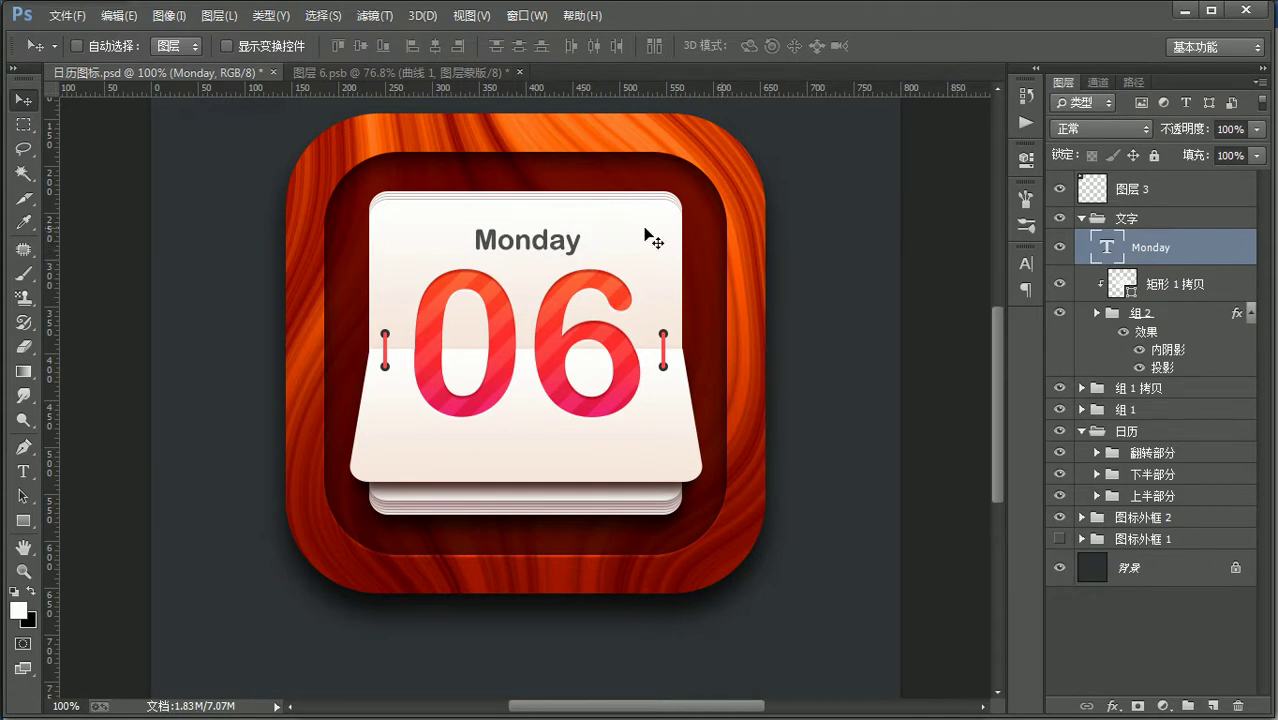
Step: Add a black Overlay inner shadow at 75% opacity to the Monday text
key("ctrl+space")
left_click(479, 249, "ctrl")
left_click(481, 246, "ctrl")
left_click(481, 246, "ctrl")
left_click(1205, 236)
double_click(1205, 236)
left_click_drag(946, 394, 1080, 298)
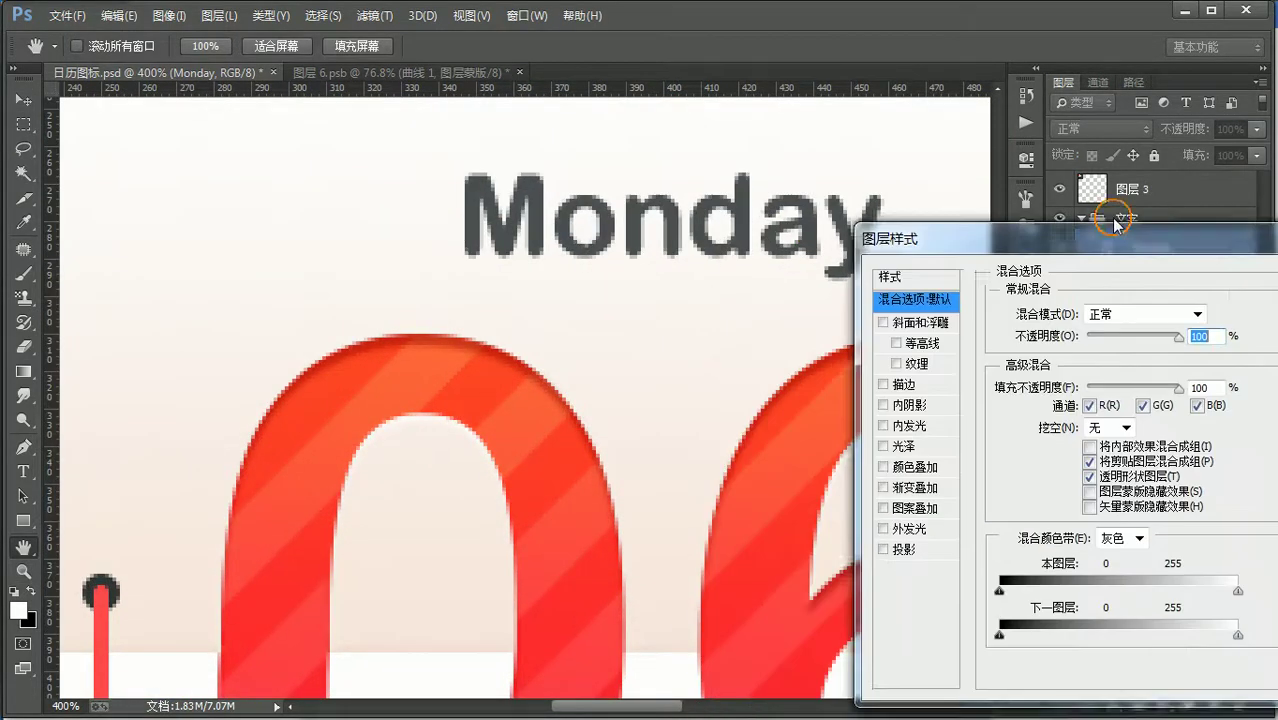
left_click(905, 320)
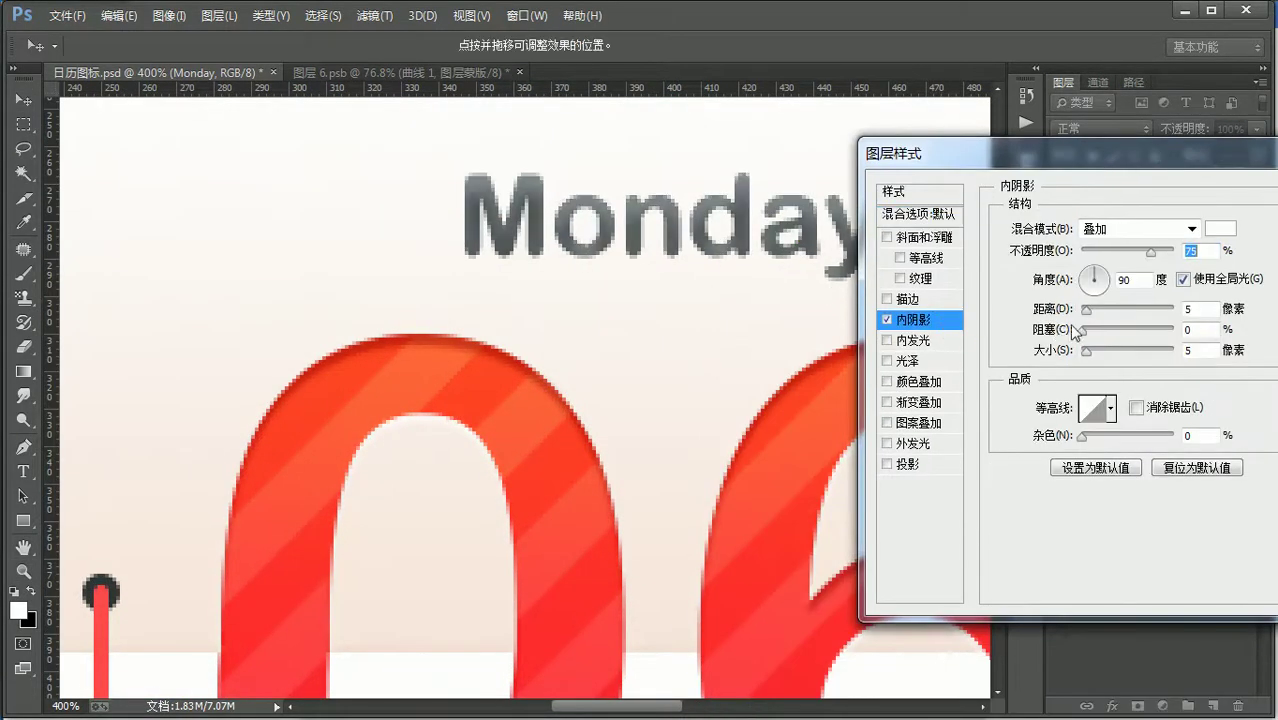
left_click(1220, 228)
left_click_drag(814, 430, 679, 528)
left_click(1078, 250)
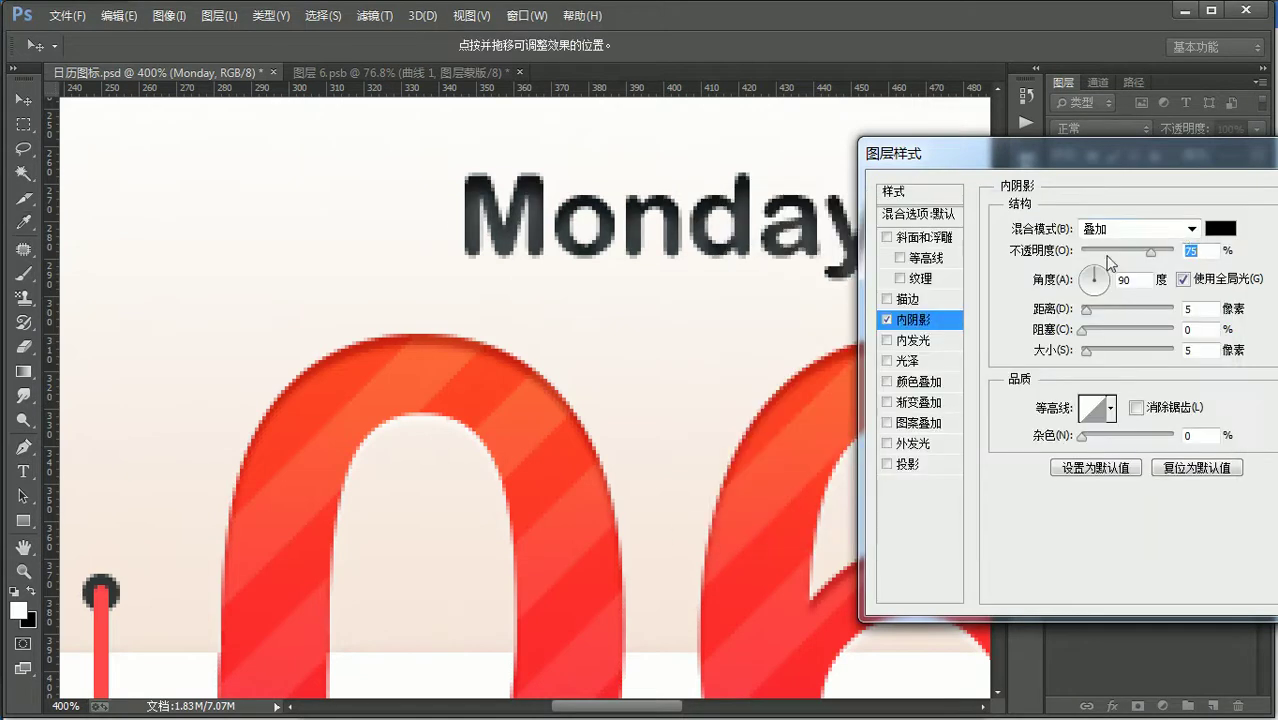
left_click(1186, 230)
left_click(1186, 228)
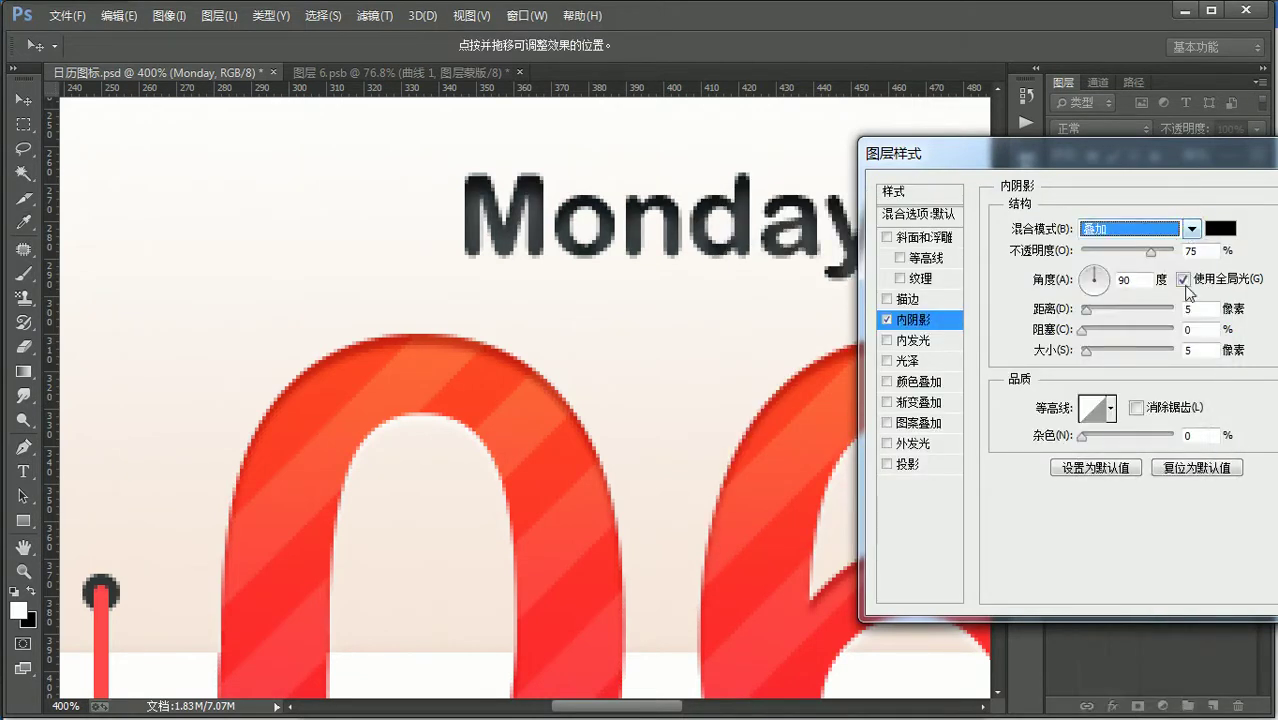
Step: Set the inner shadow's distance and size to 1 px and apply the layer style
left_click_drag(1192, 313, 1166, 356)
type("11")
double_click(1196, 310)
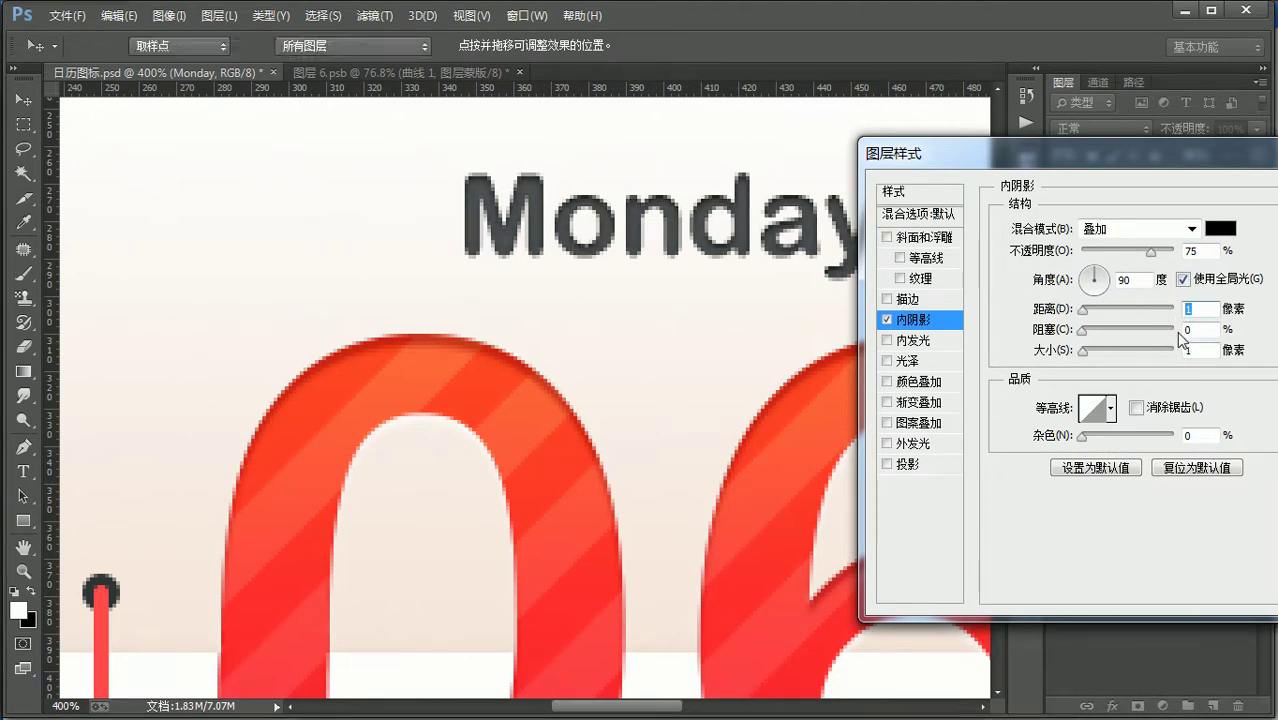
key("Return")
Step: Examine the Monday text at 100% zoom and review its inner shadow settings
key("z")
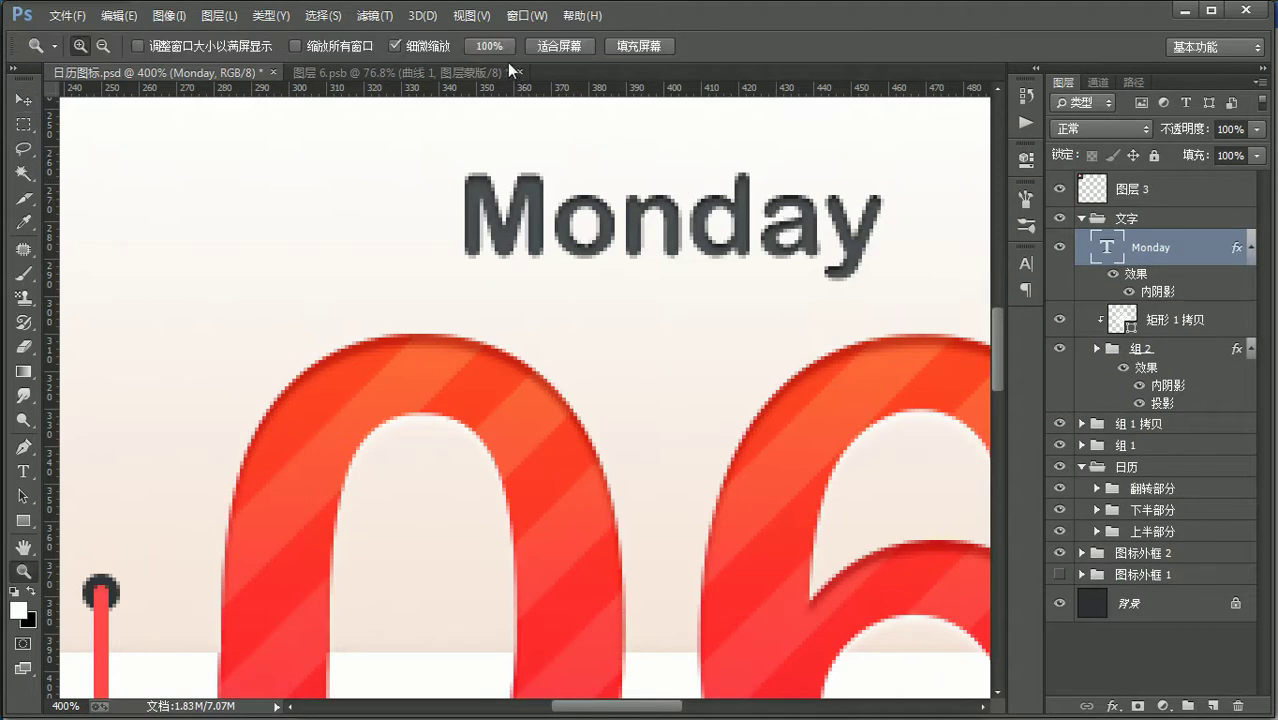
left_click(492, 46)
key("v")
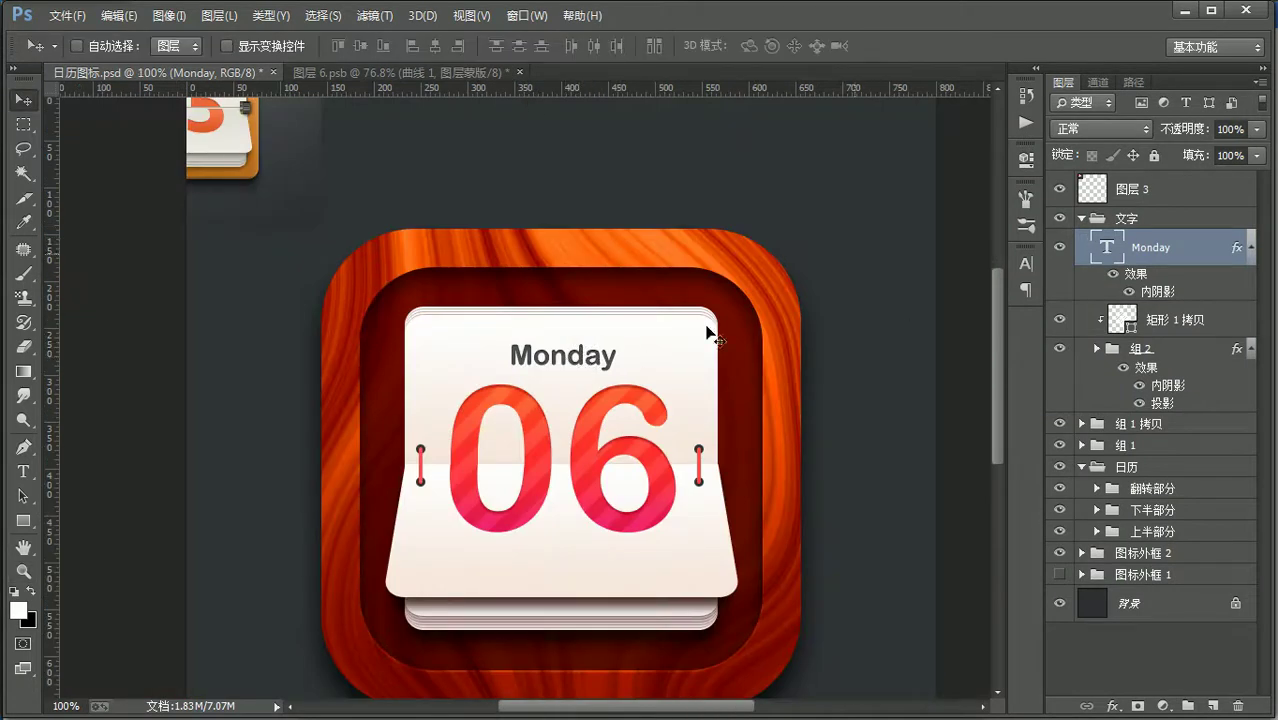
double_click(1215, 250)
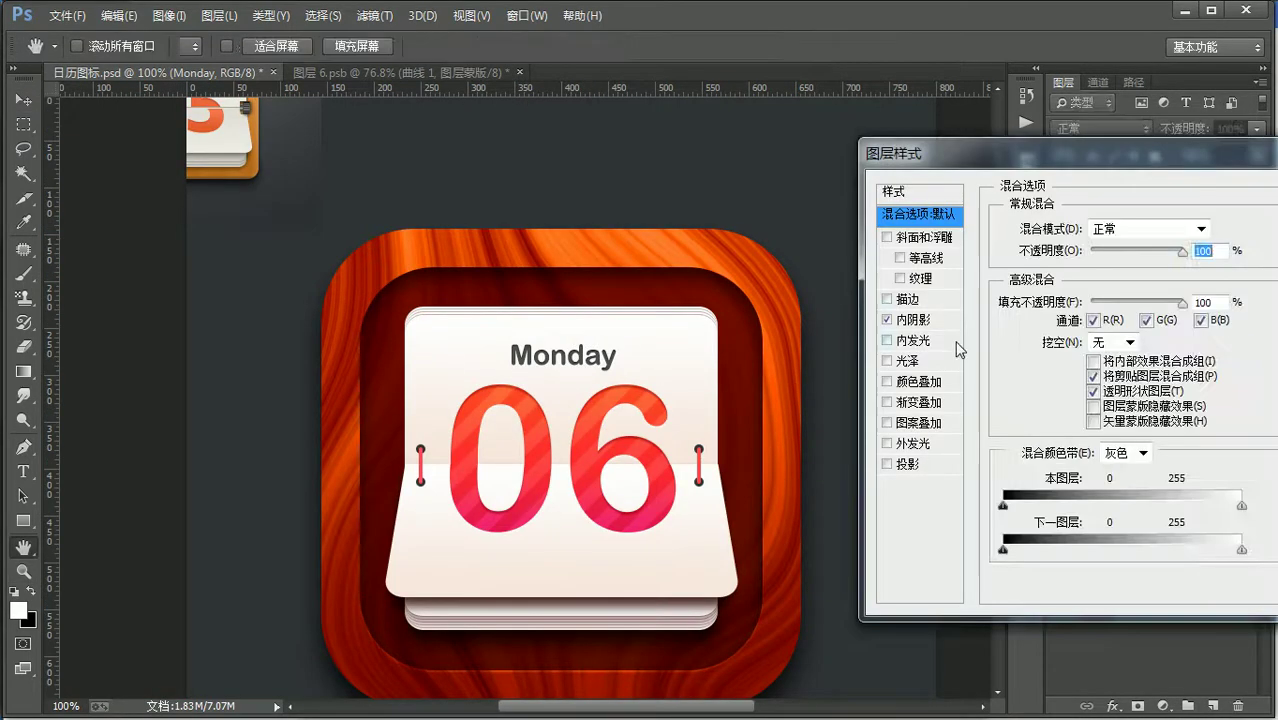
left_click(914, 320)
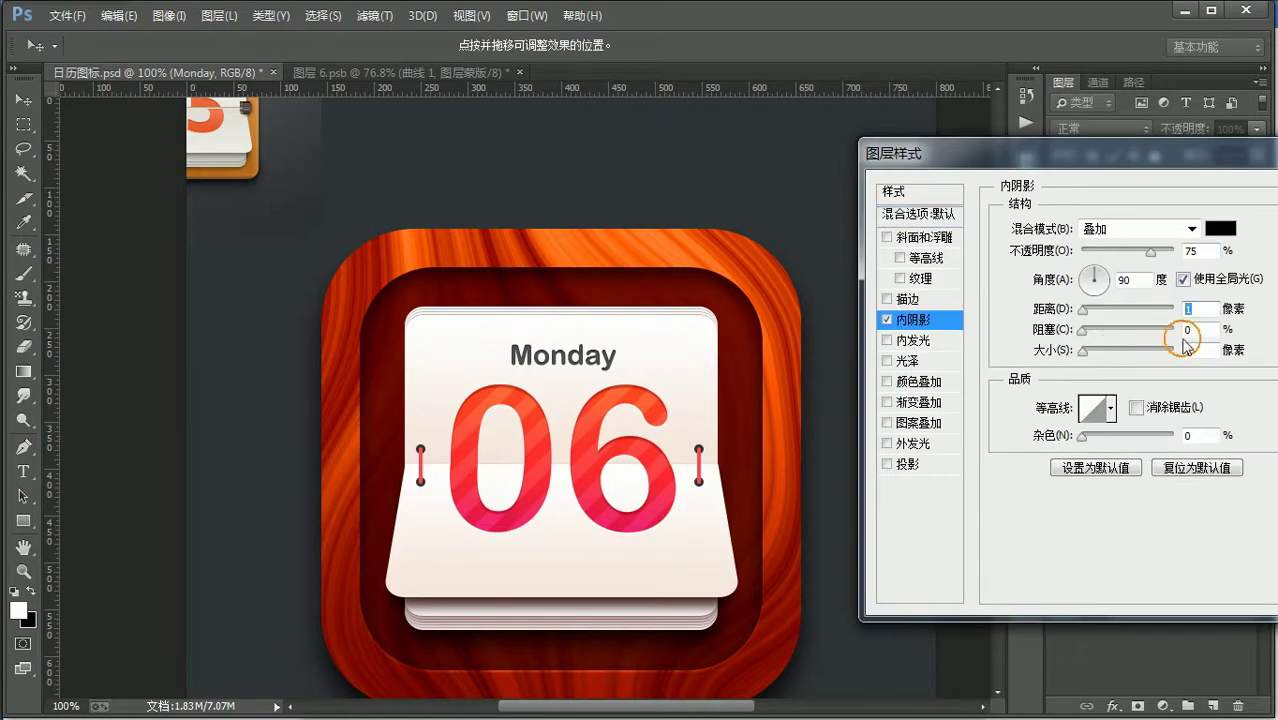
key("Return")
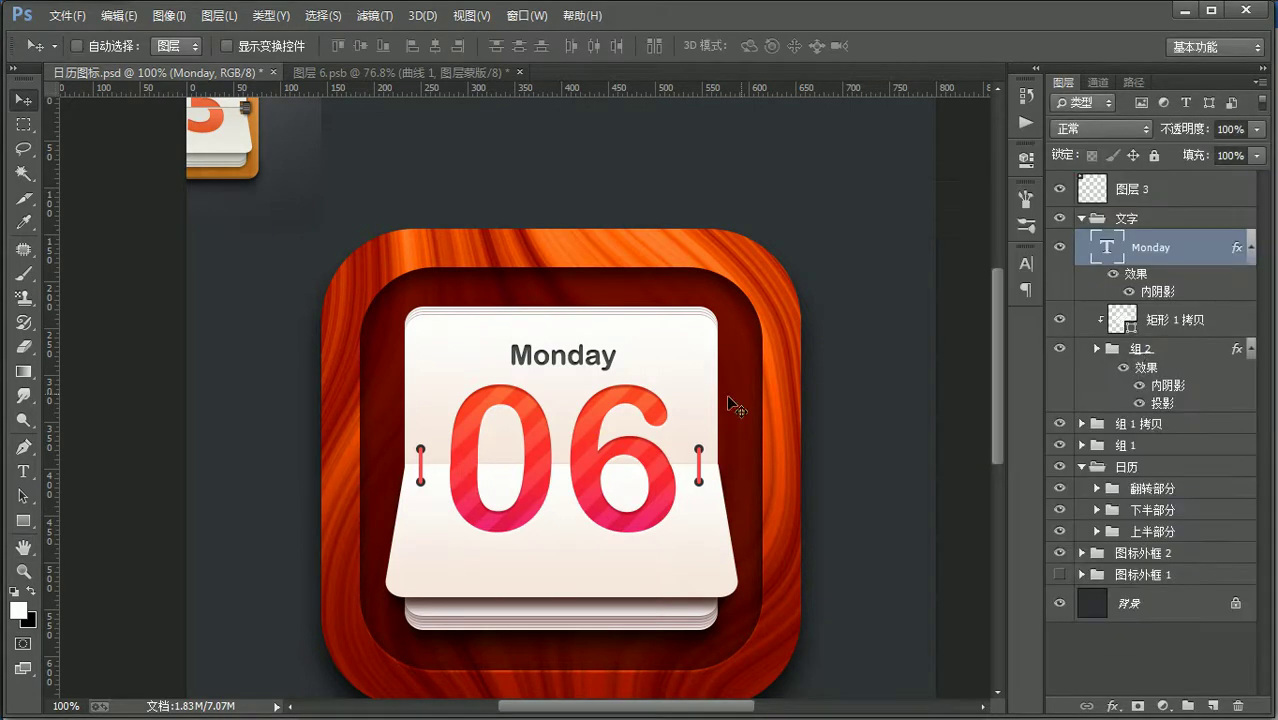
Step: Set the Monday text colour to the lighter grey #606669 and check it with its effects
key("t")
left_click(594, 354)
double_click(594, 354)
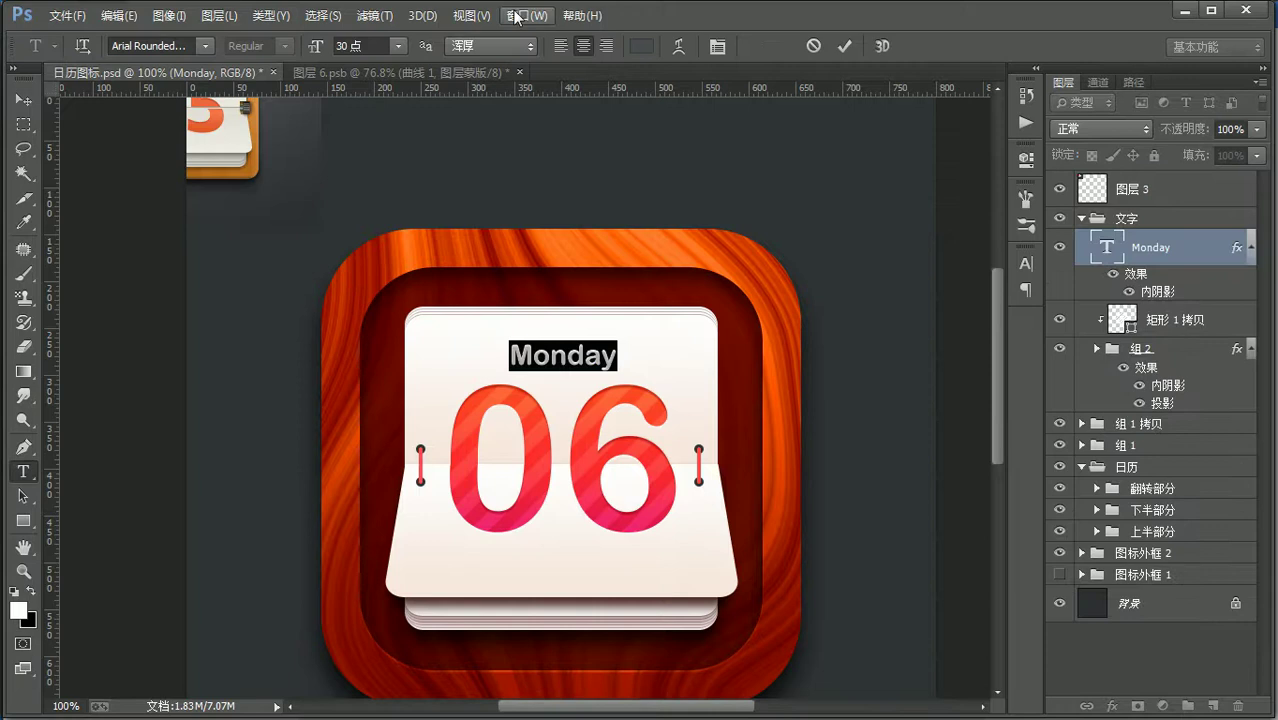
left_click(641, 46)
left_click(761, 392)
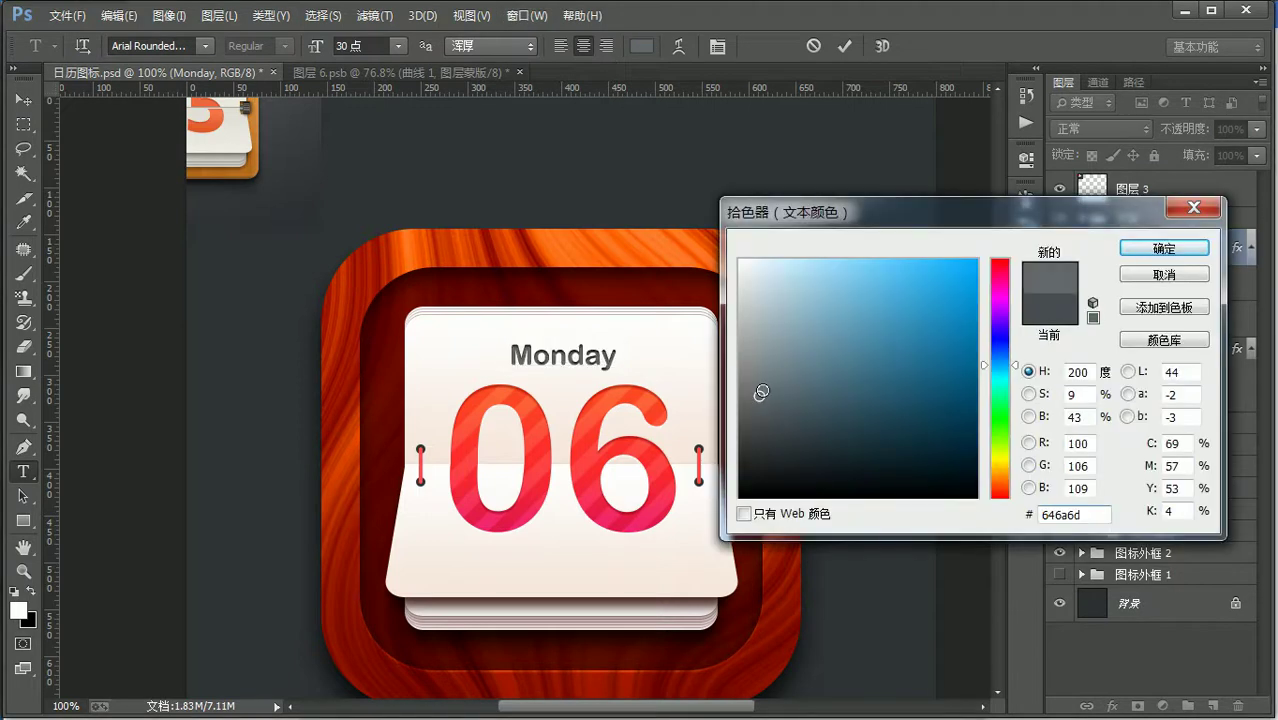
left_click(762, 395)
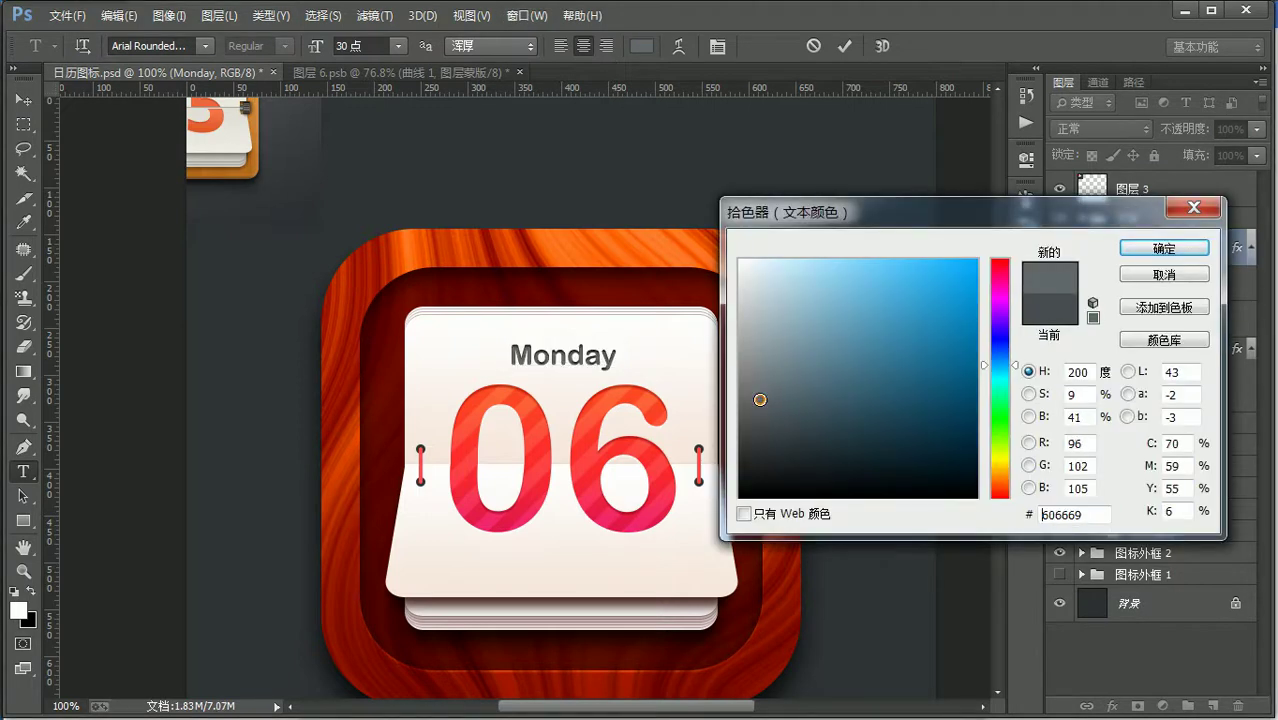
left_click(1162, 249)
left_click(1198, 216)
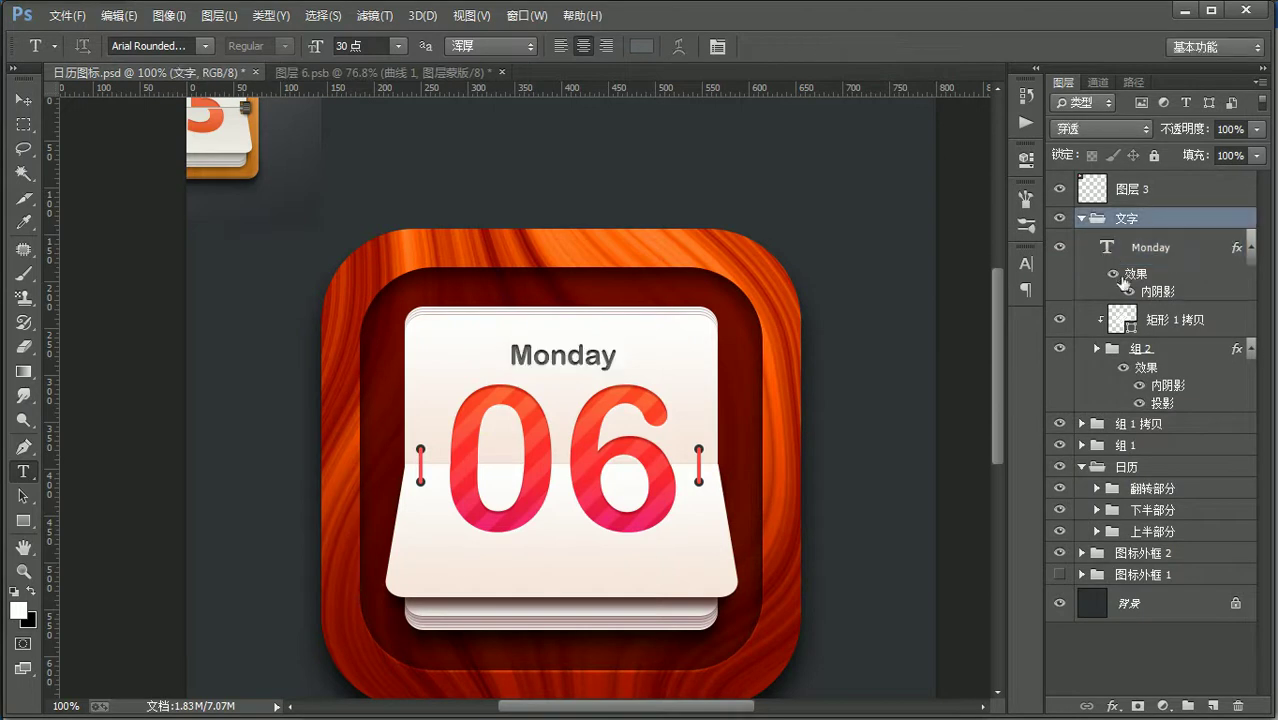
left_click(1113, 274)
key("v")
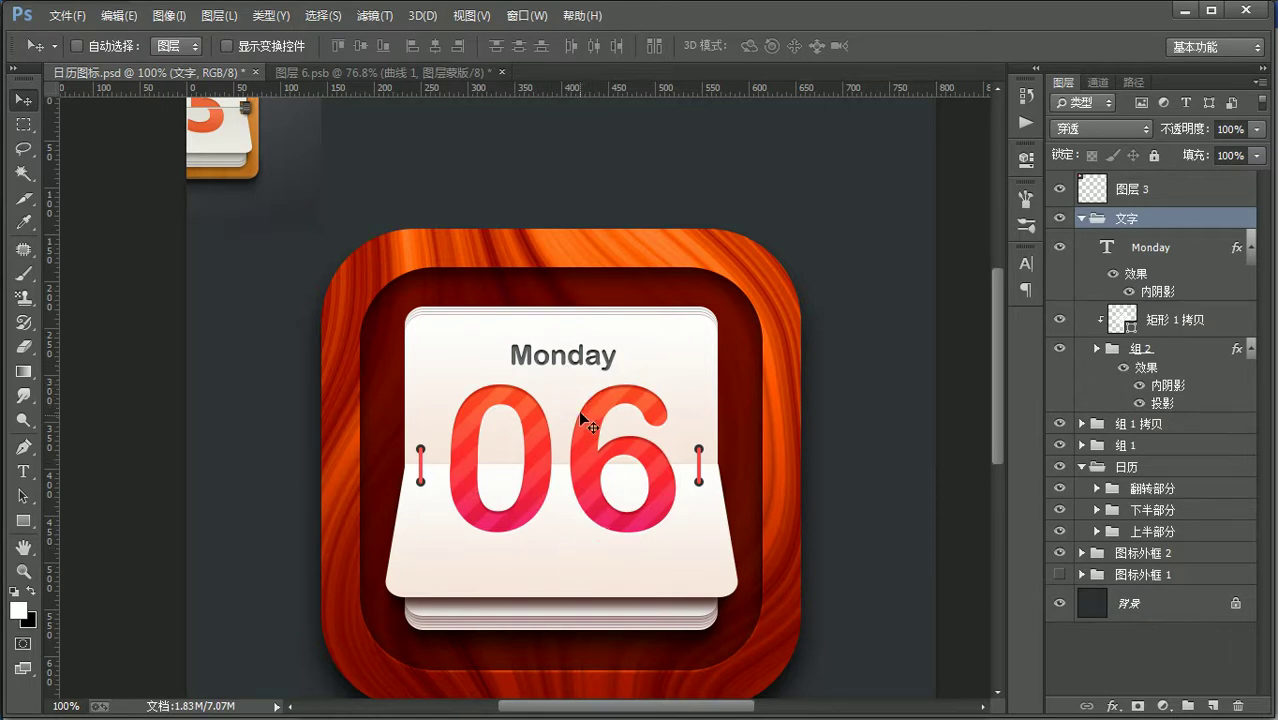
Step: Collapse the 文字 group and save the document with 图层 3 selected
left_click(1081, 218)
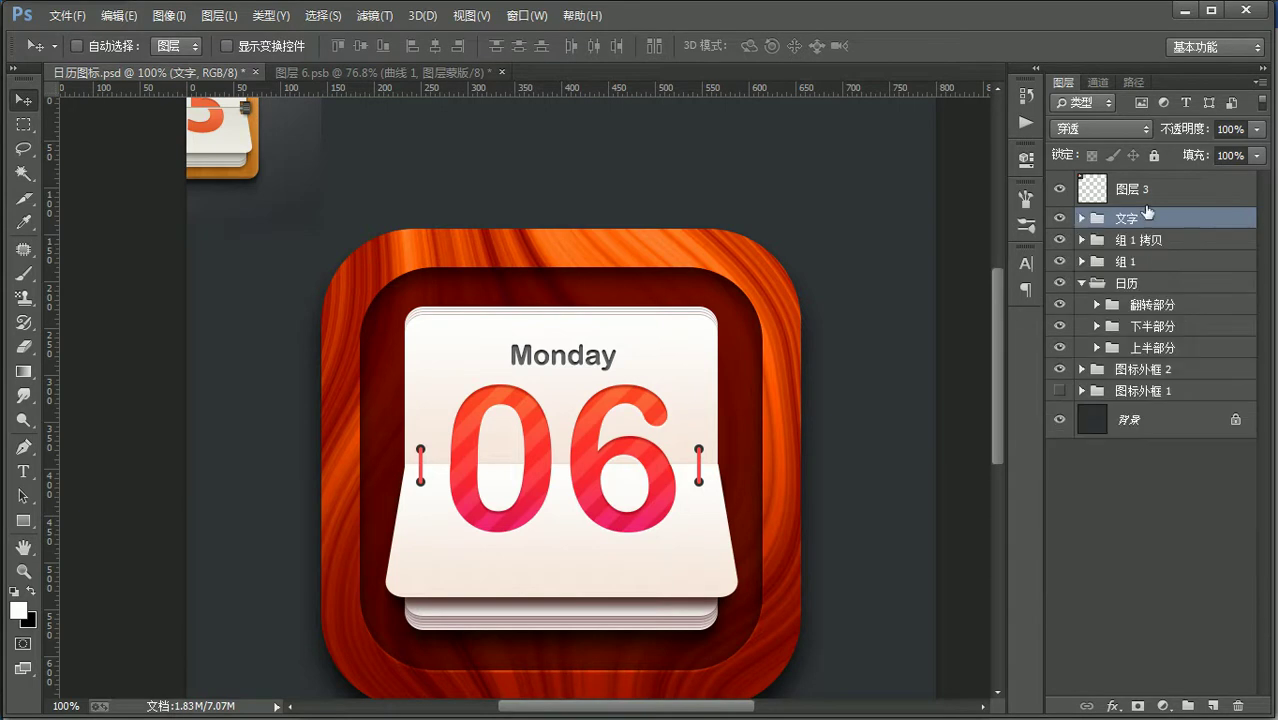
left_click(1170, 189)
key("ctrl+s")
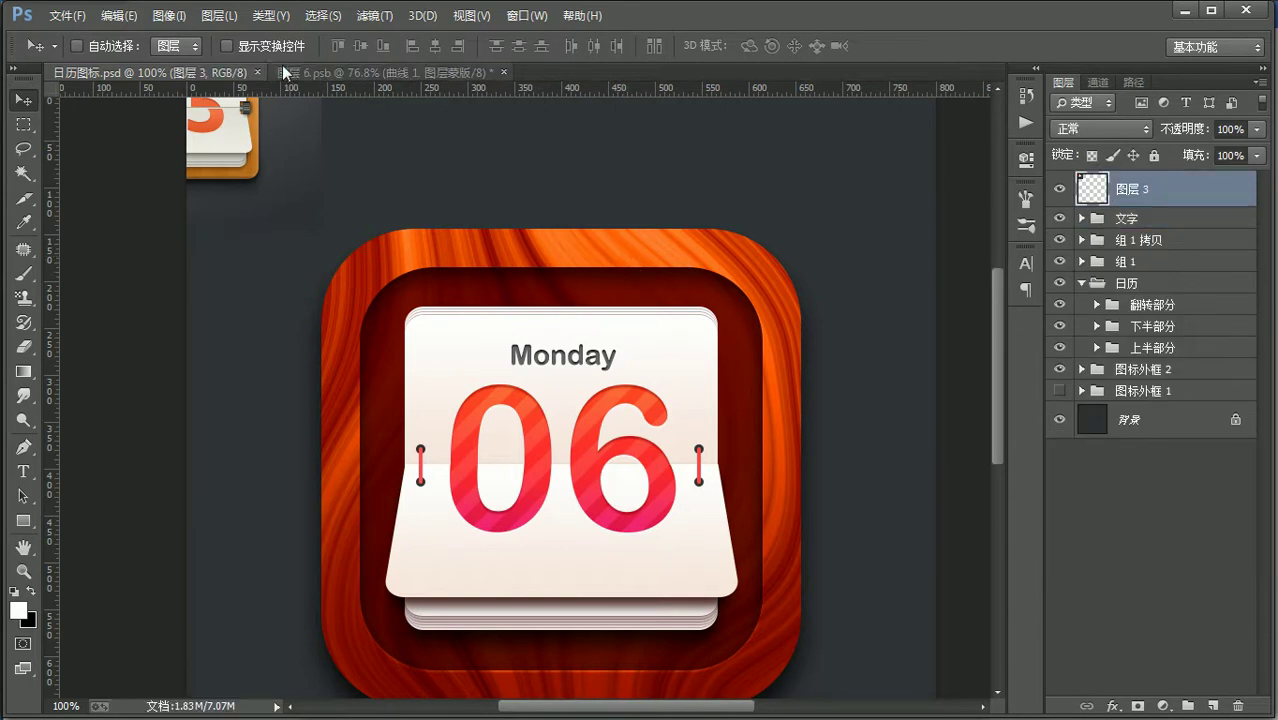